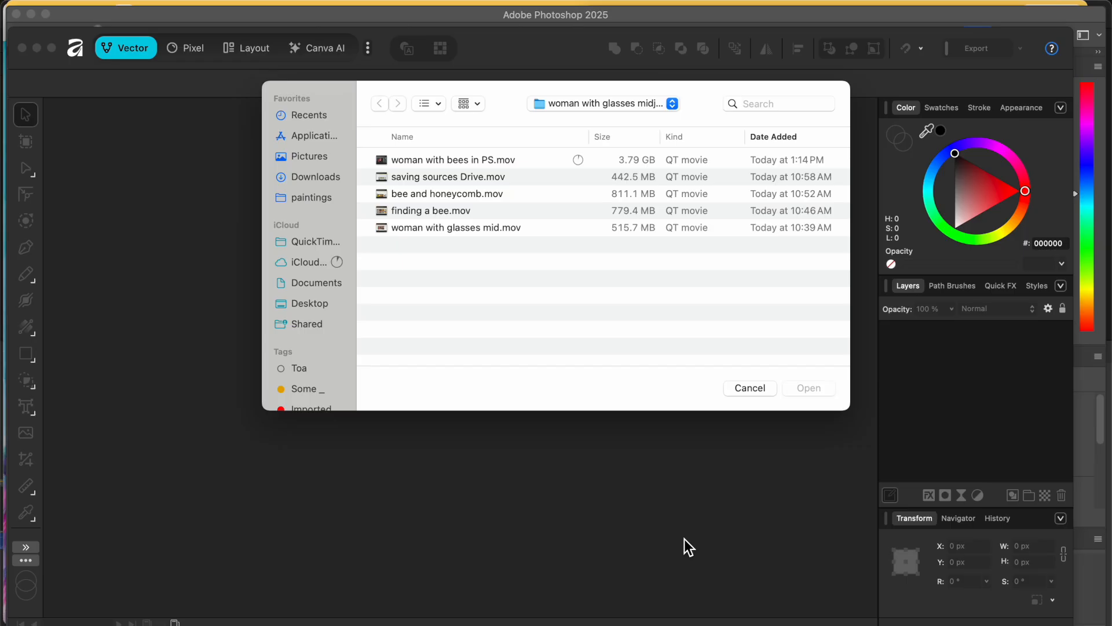
Compare the glasses woman with bees and flowers.psd composite with the Untitled-1 version in Photoshop.
key(Escape)
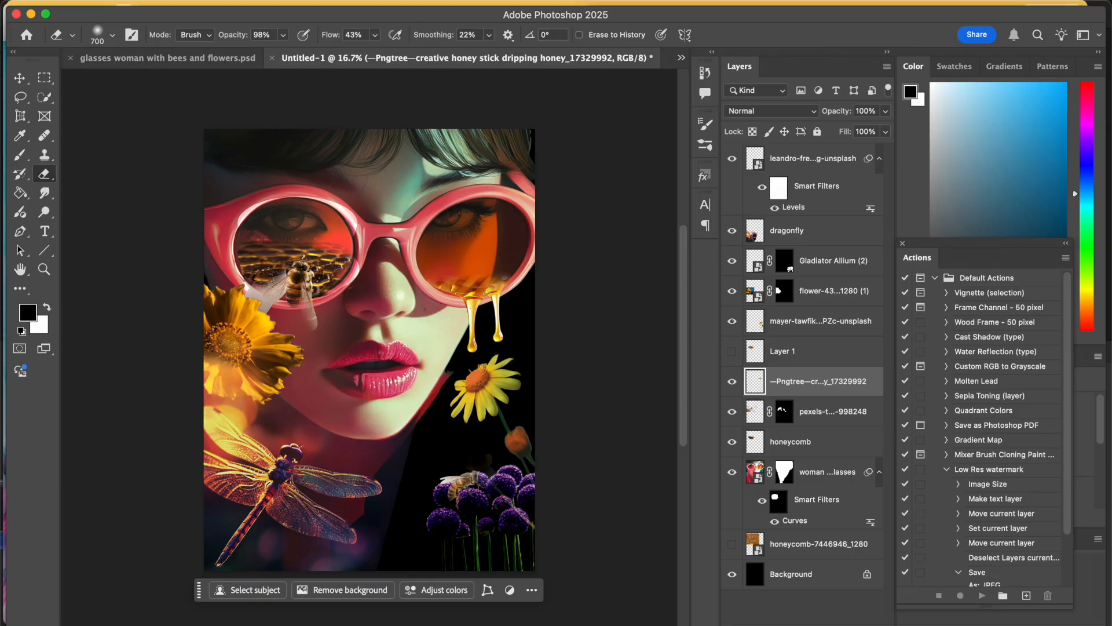
click(163, 62)
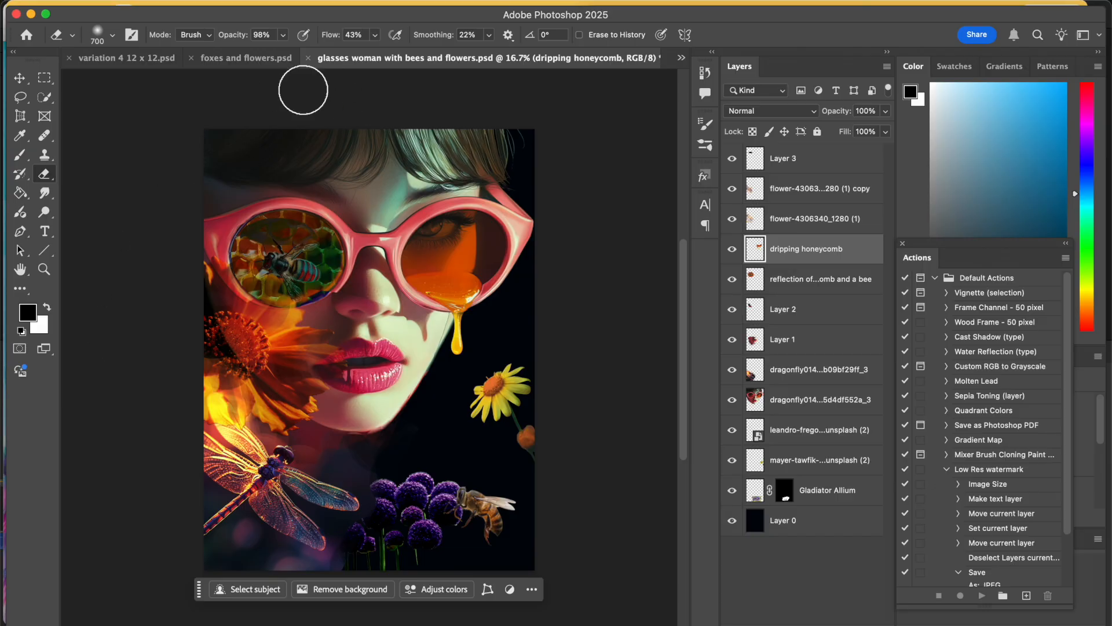
click(682, 58)
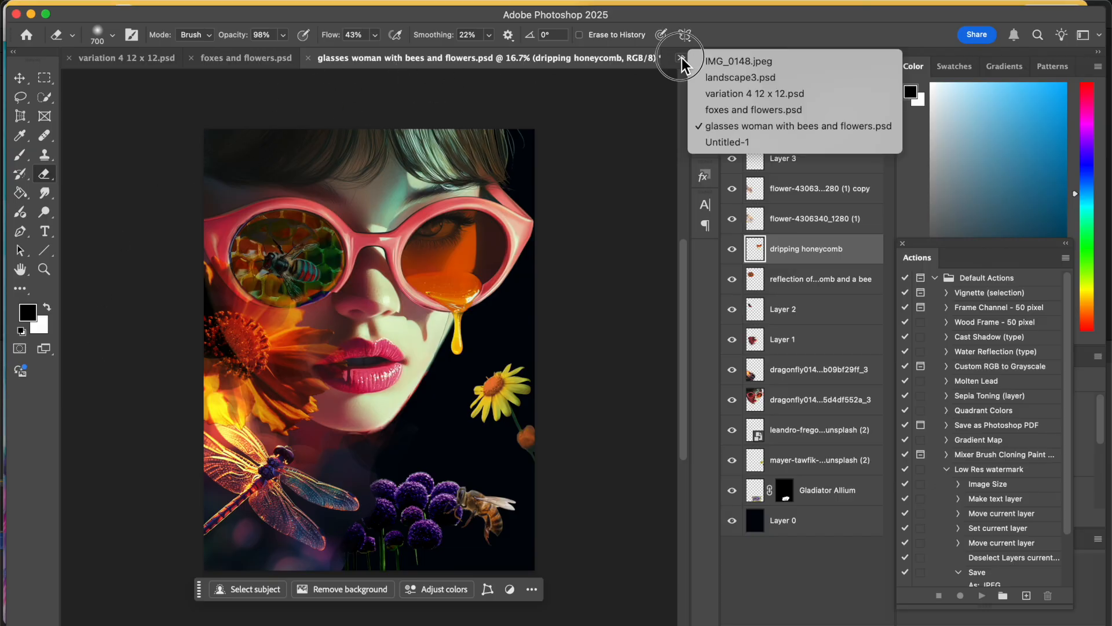
click(714, 142)
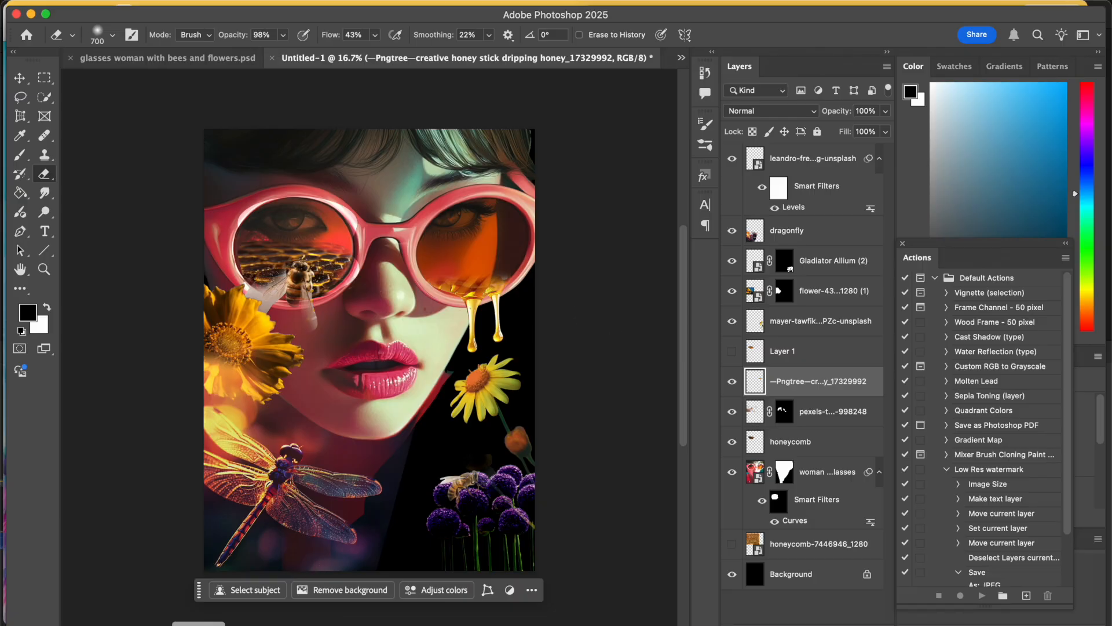
Switch to Affinity and create a new A4 portrait document, 210 × 297 mm at 300 DPI.
click(199, 625)
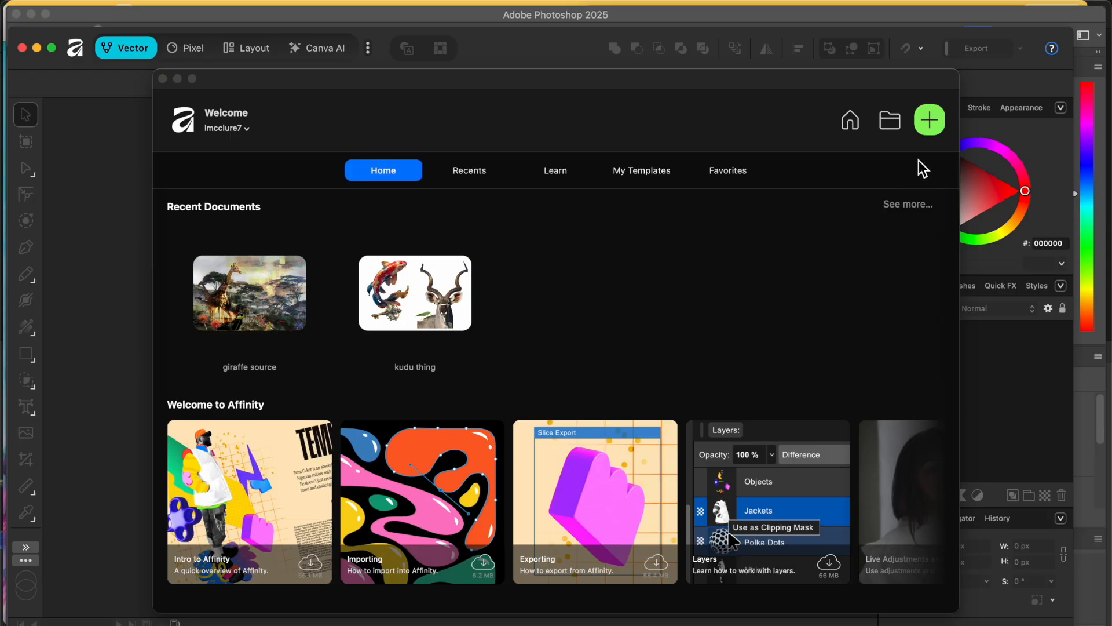
click(932, 124)
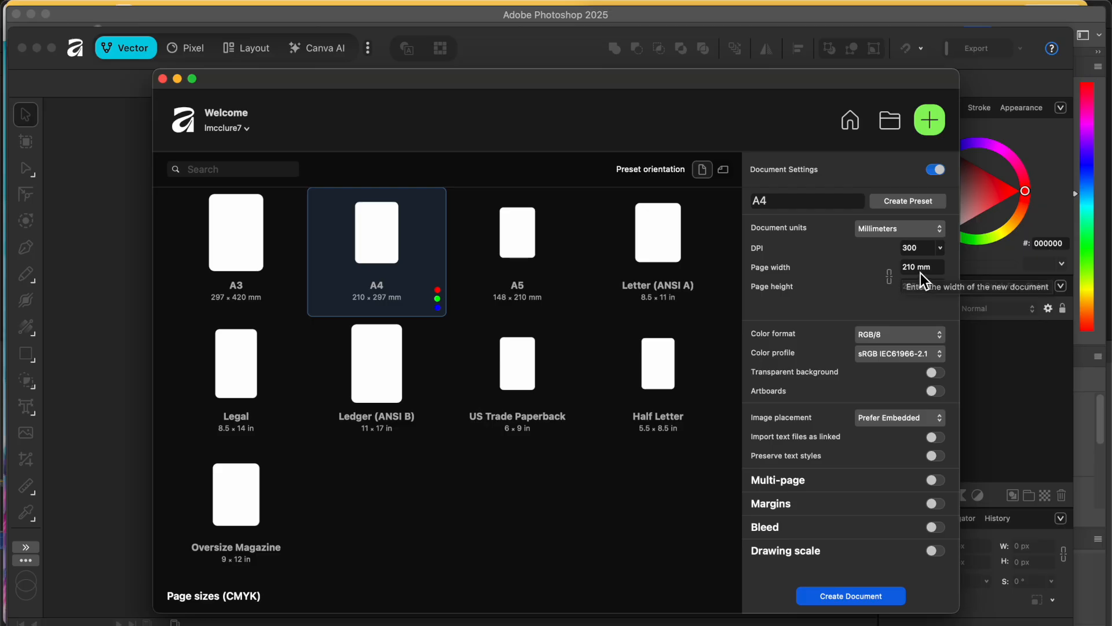
click(919, 232)
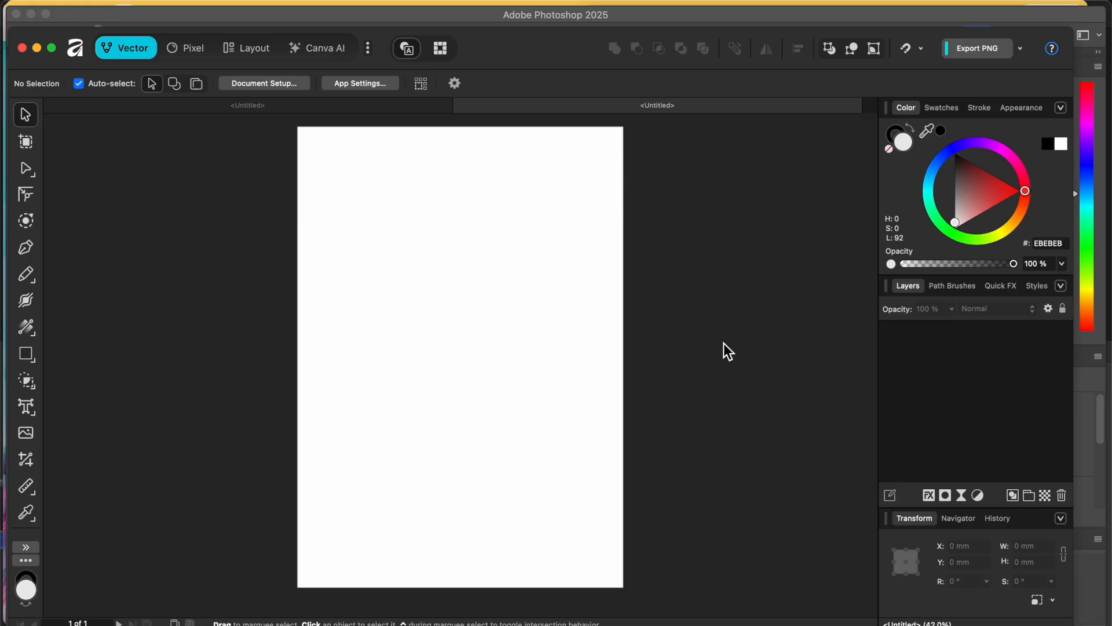
Switch to the Pixel workspace and flood-fill the blank page with black.
click(196, 53)
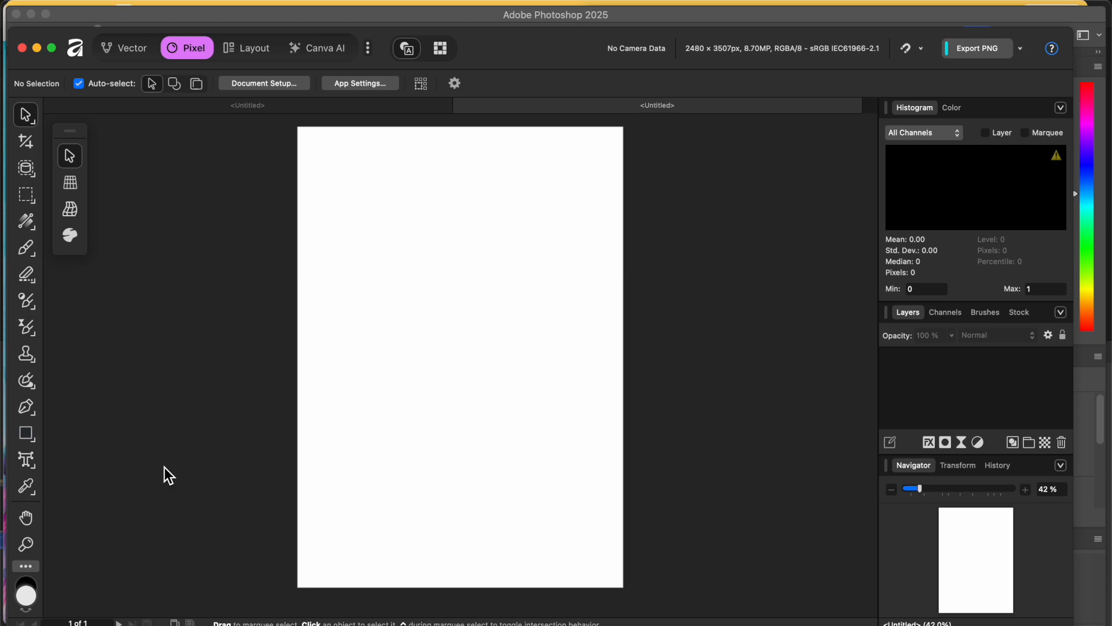
click(1003, 133)
click(1002, 133)
click(26, 220)
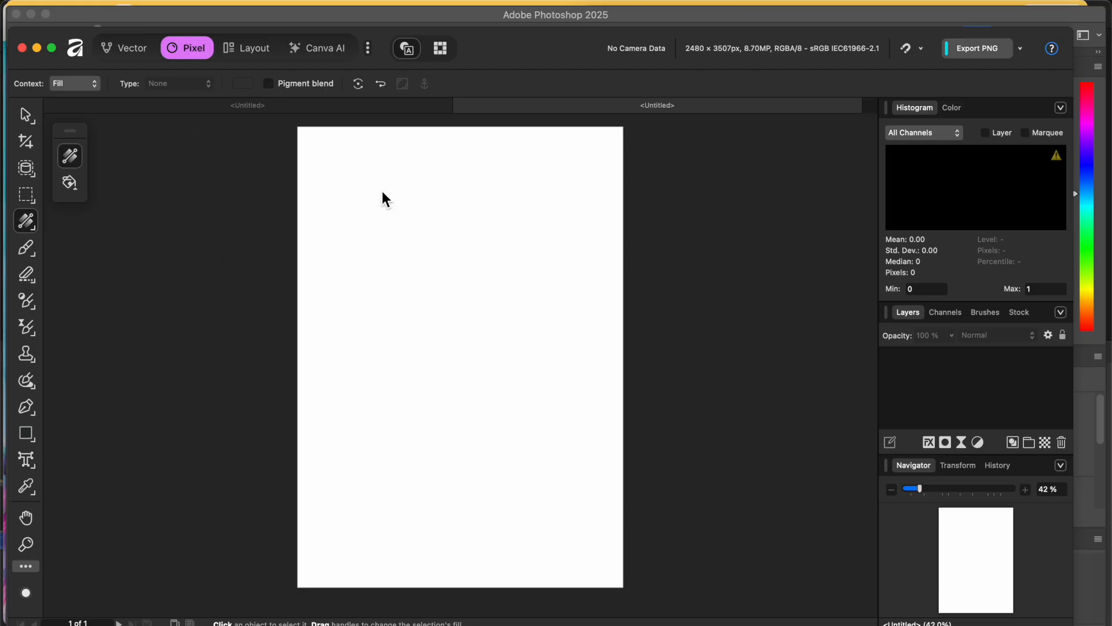
click(69, 182)
click(454, 174)
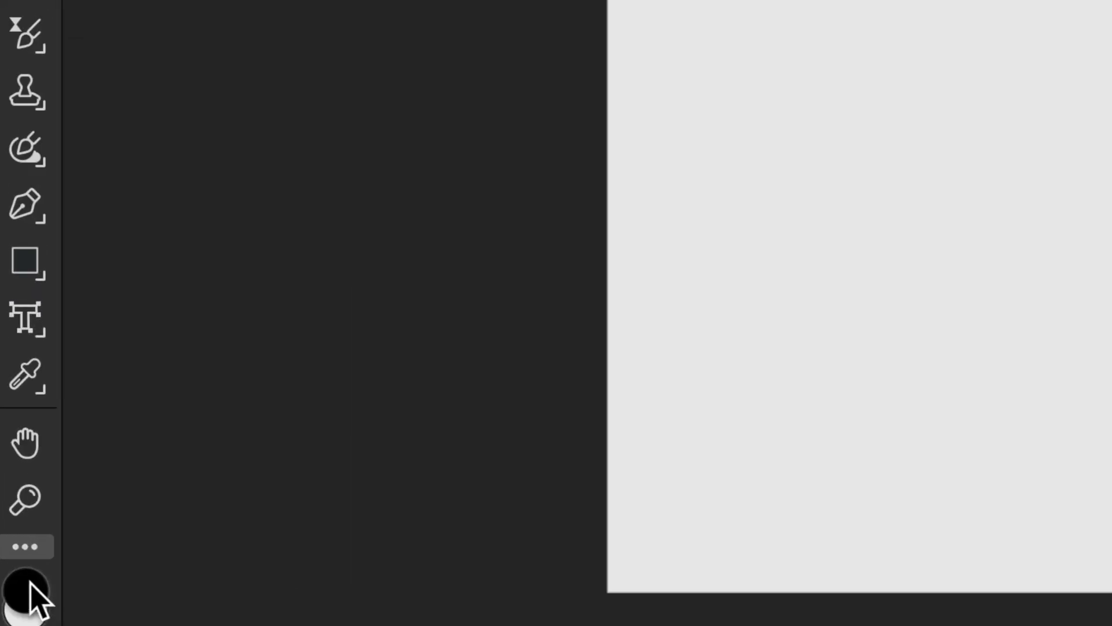
click(725, 366)
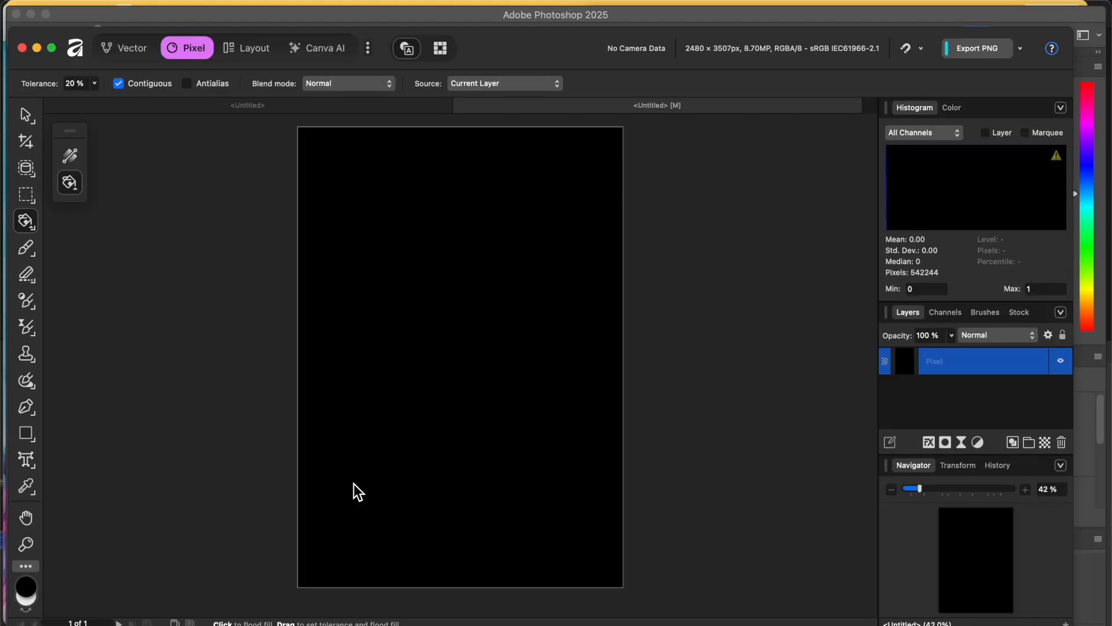
click(25, 587)
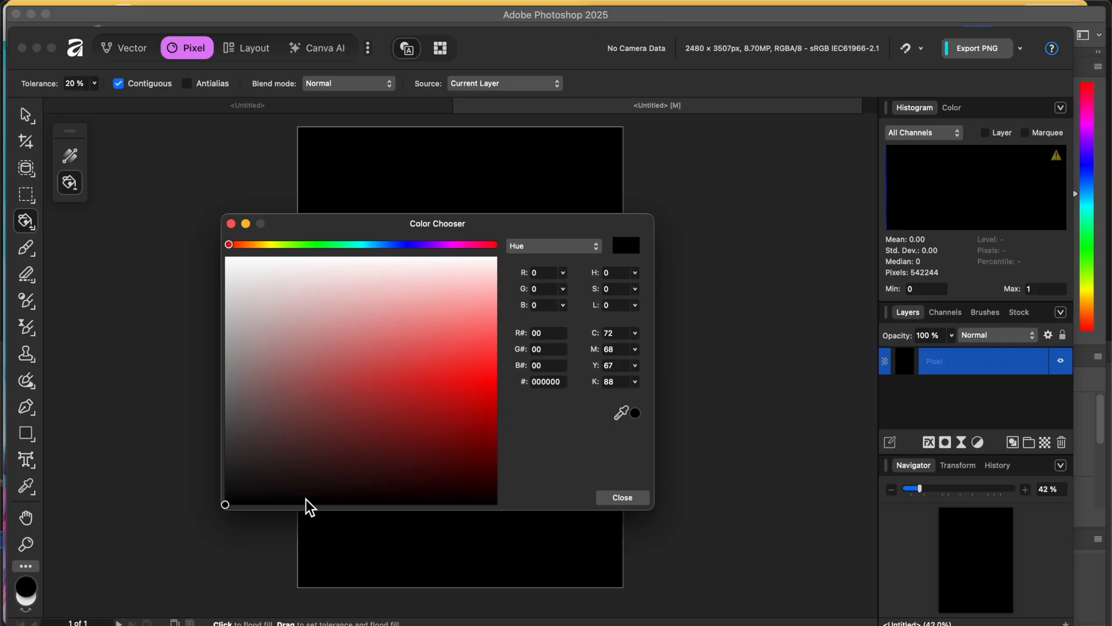
click(230, 224)
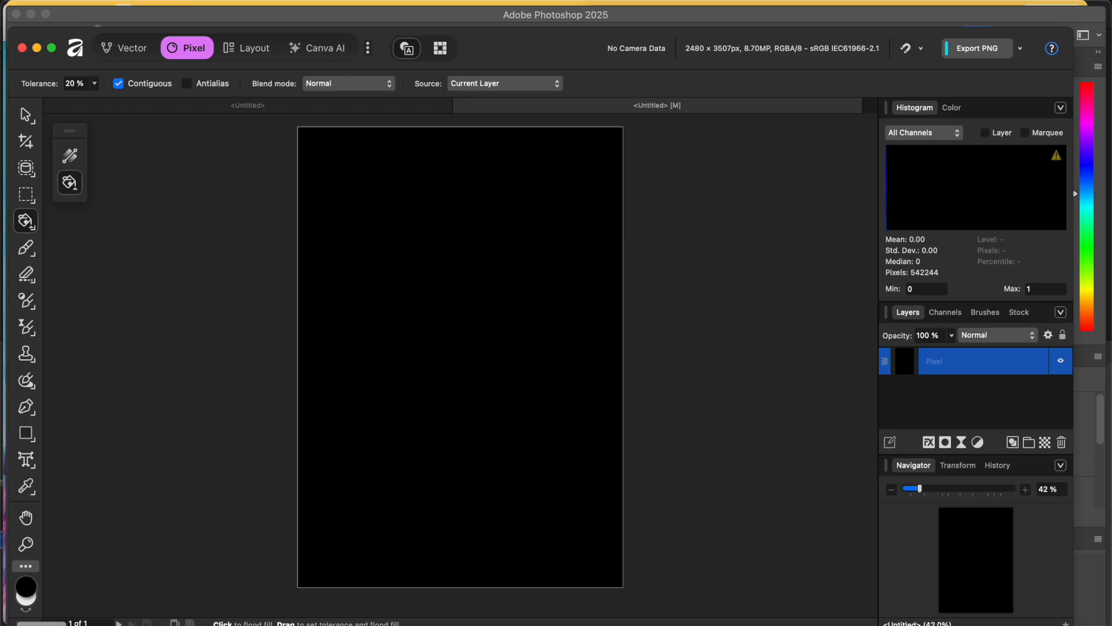
Place woman with glasses.jpeg from the Woman with Glasses folder onto the black page.
click(41, 625)
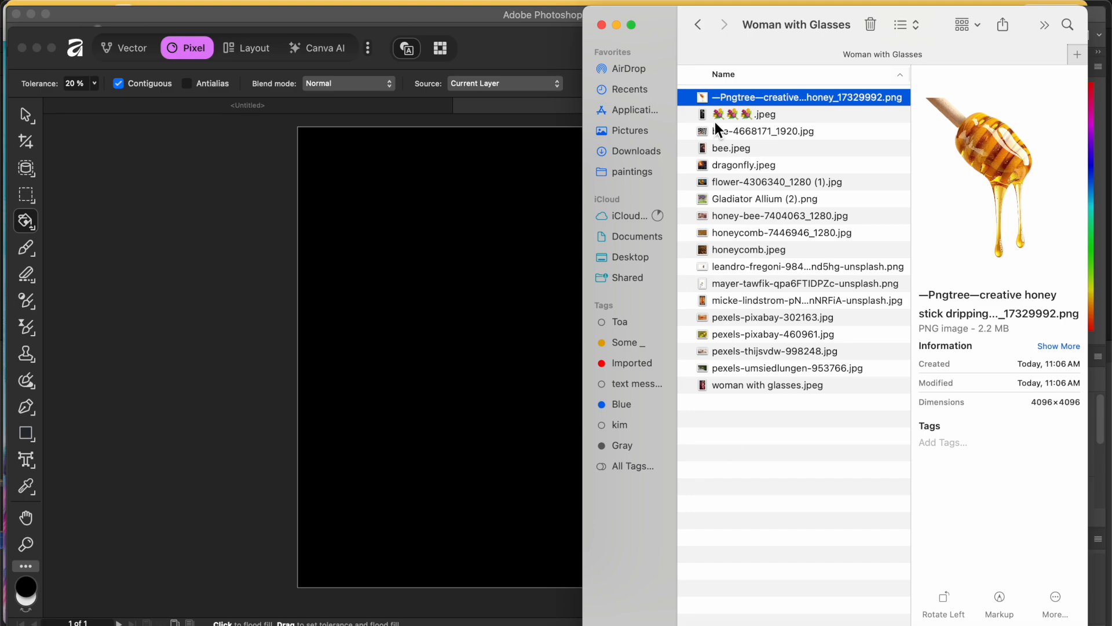
drag(704, 387, 458, 343)
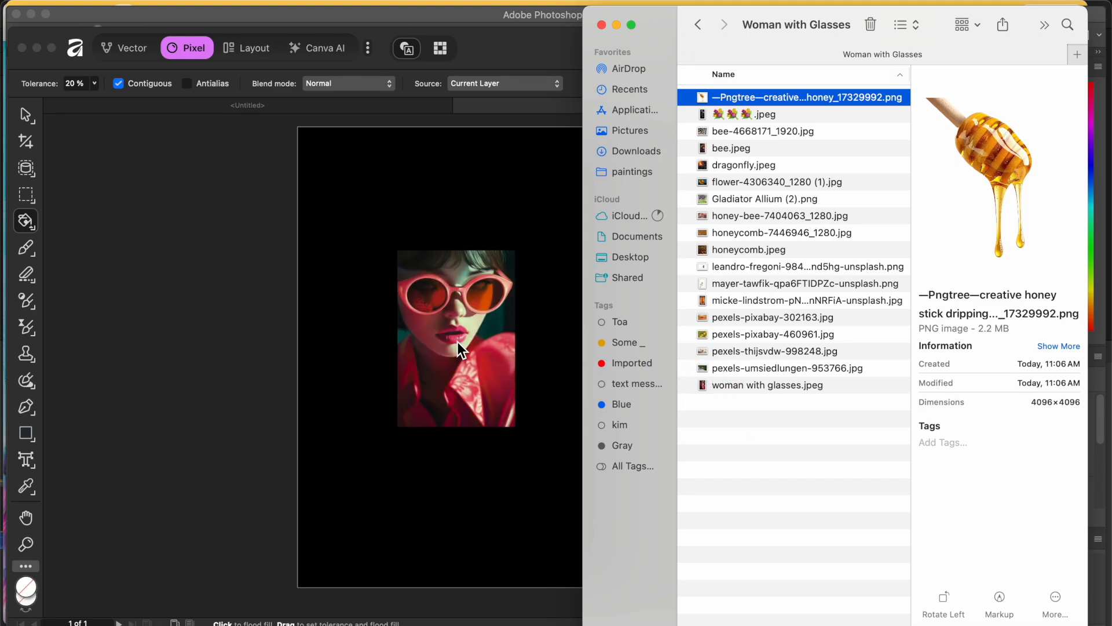
click(457, 341)
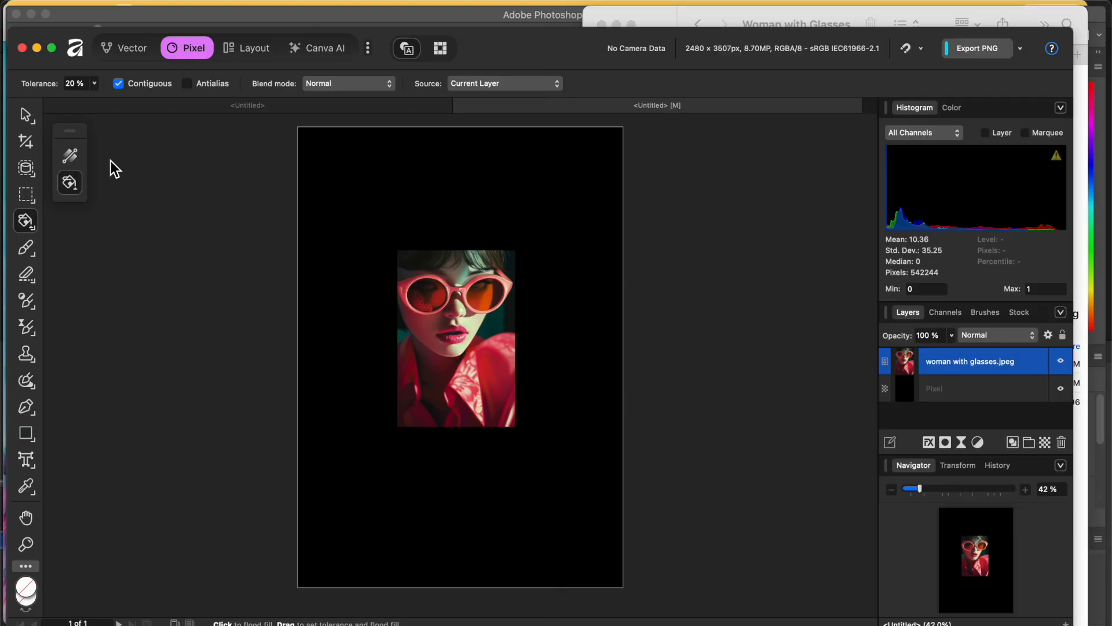
Enlarge the woman with glasses image to about 278% so it fills the page, then deselect it.
click(25, 114)
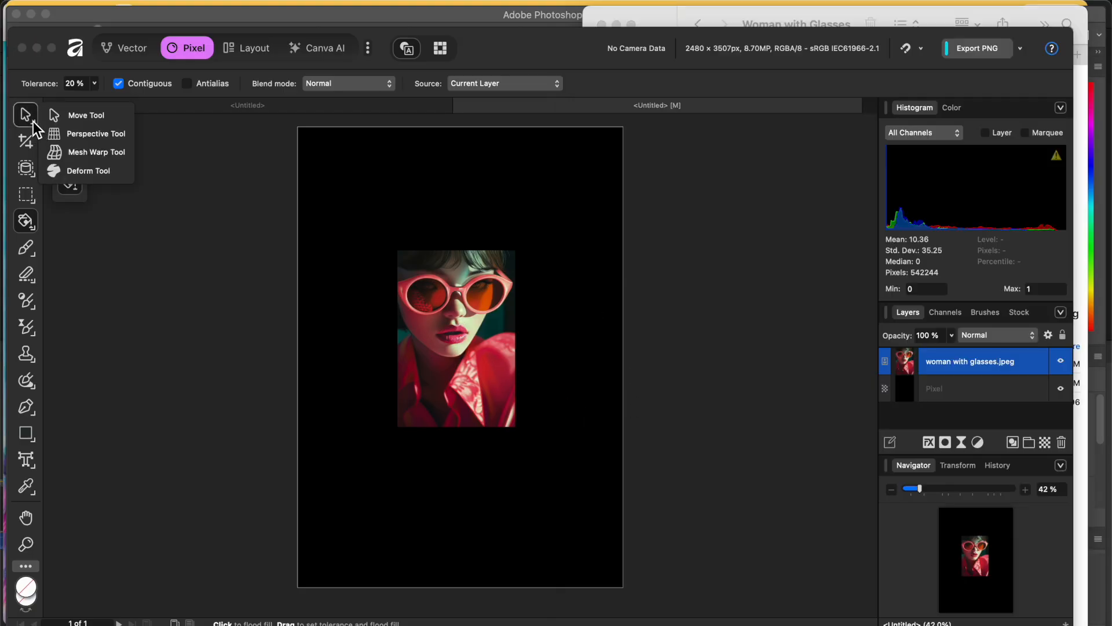
click(79, 115)
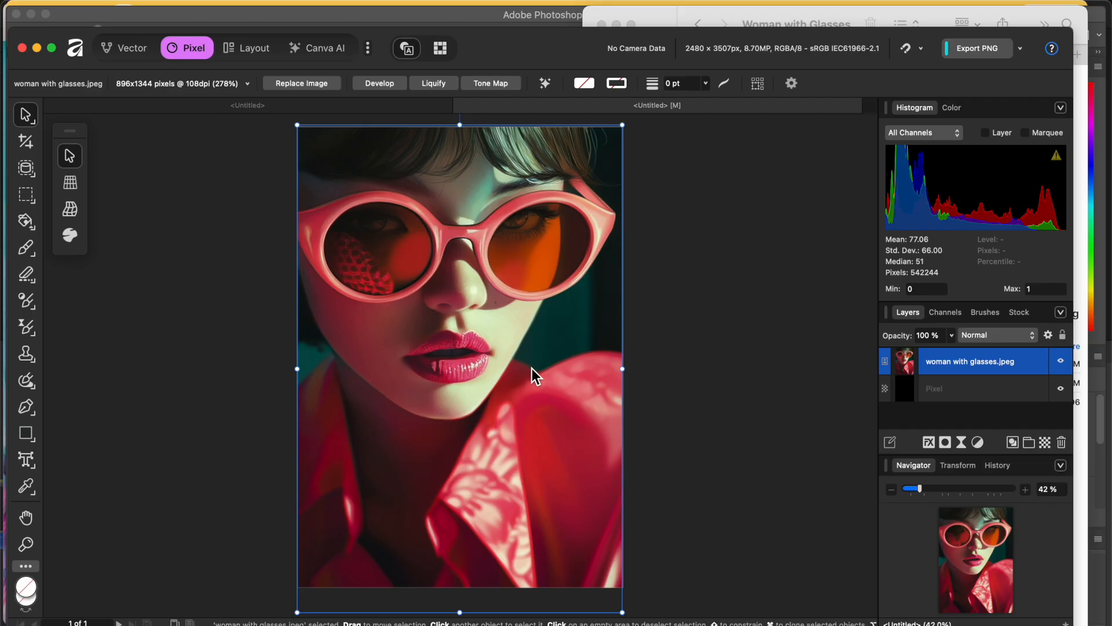
click(764, 359)
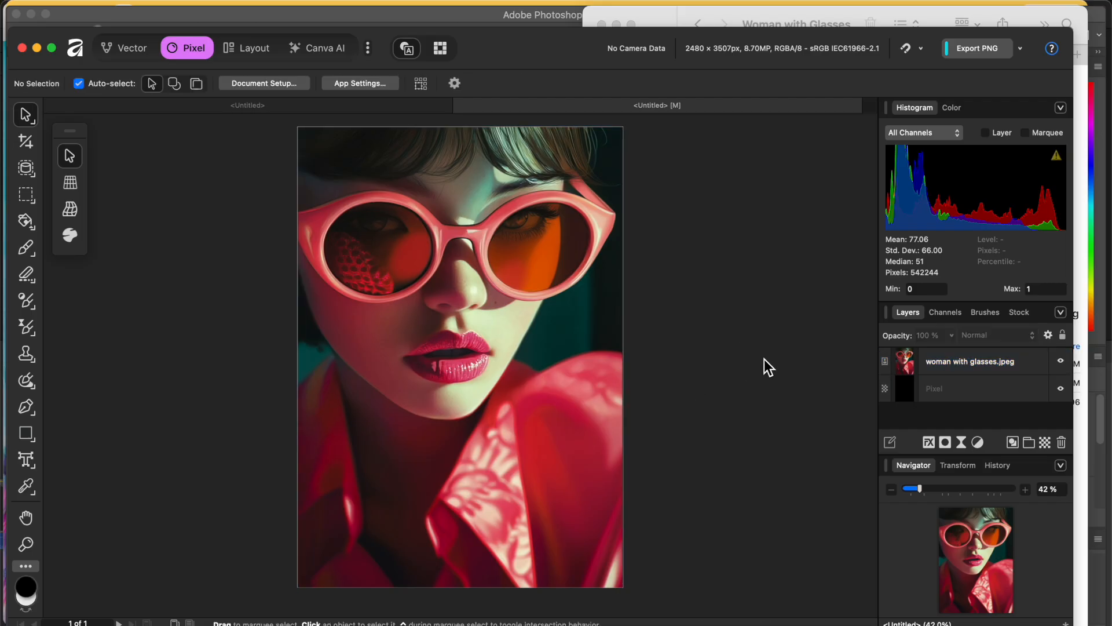
click(517, 242)
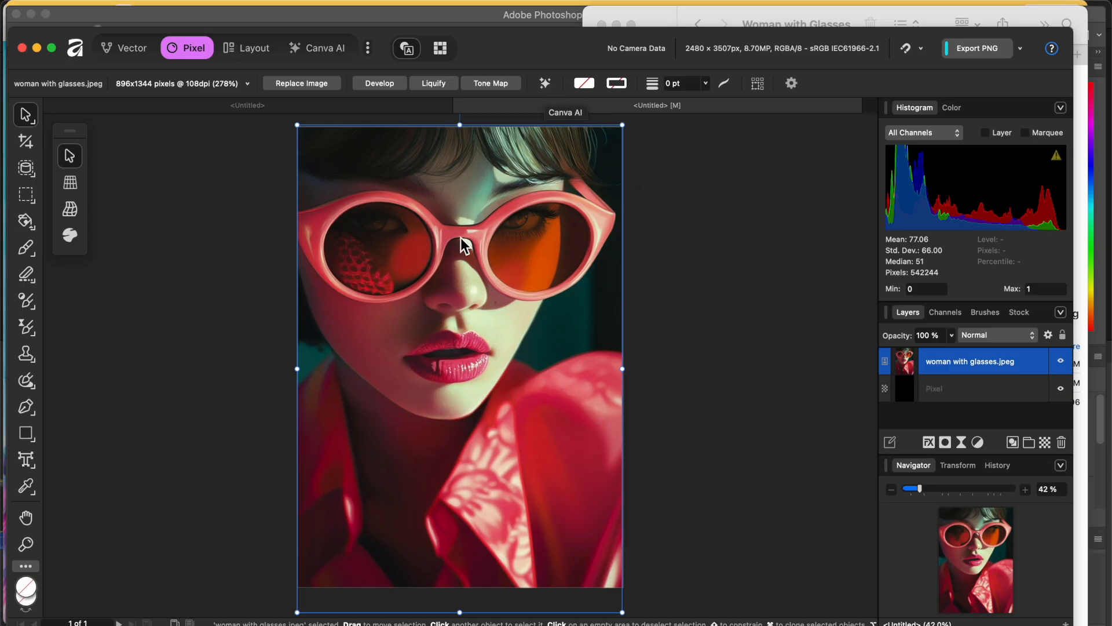
click(183, 403)
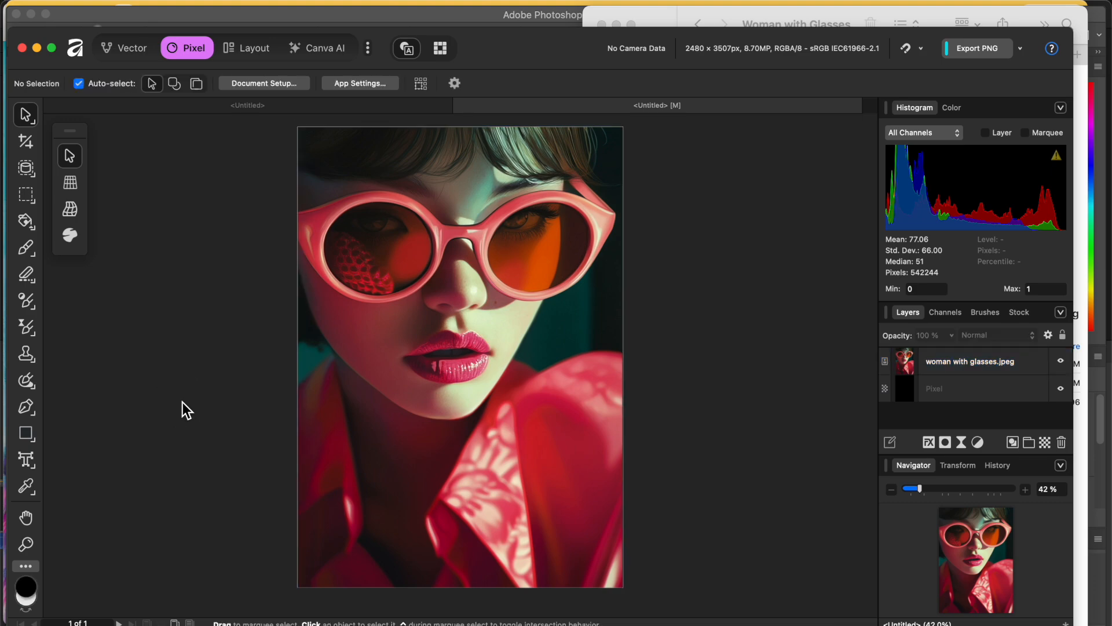
Erase the background, shoulders and jacket around the woman's face and neck with the Erase Brush Tool at 744.5 px width.
click(30, 272)
click(31, 277)
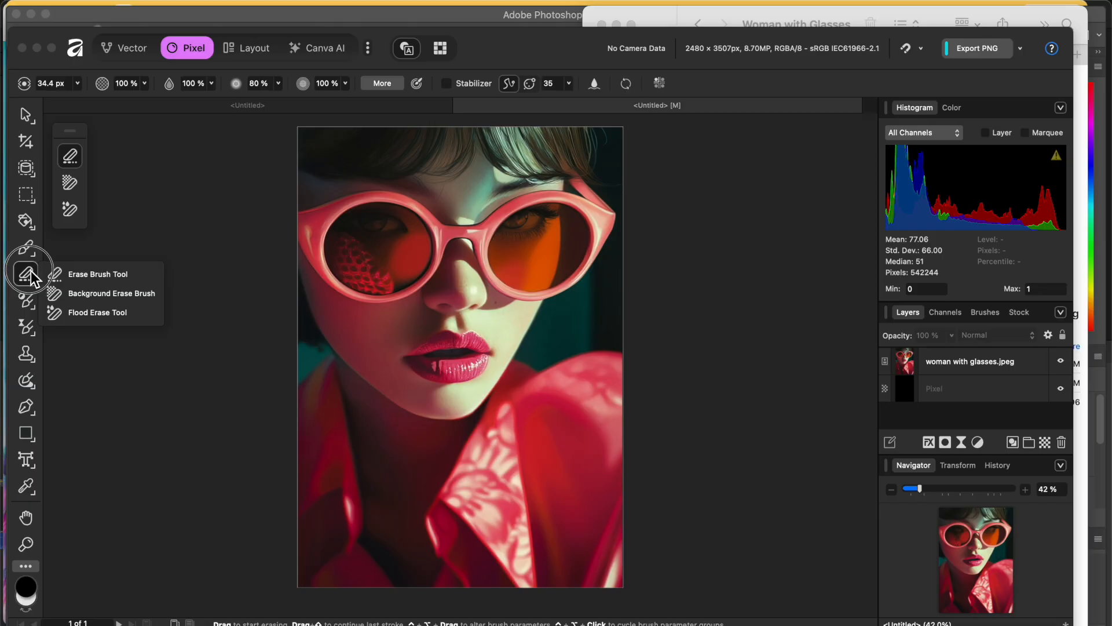
click(84, 280)
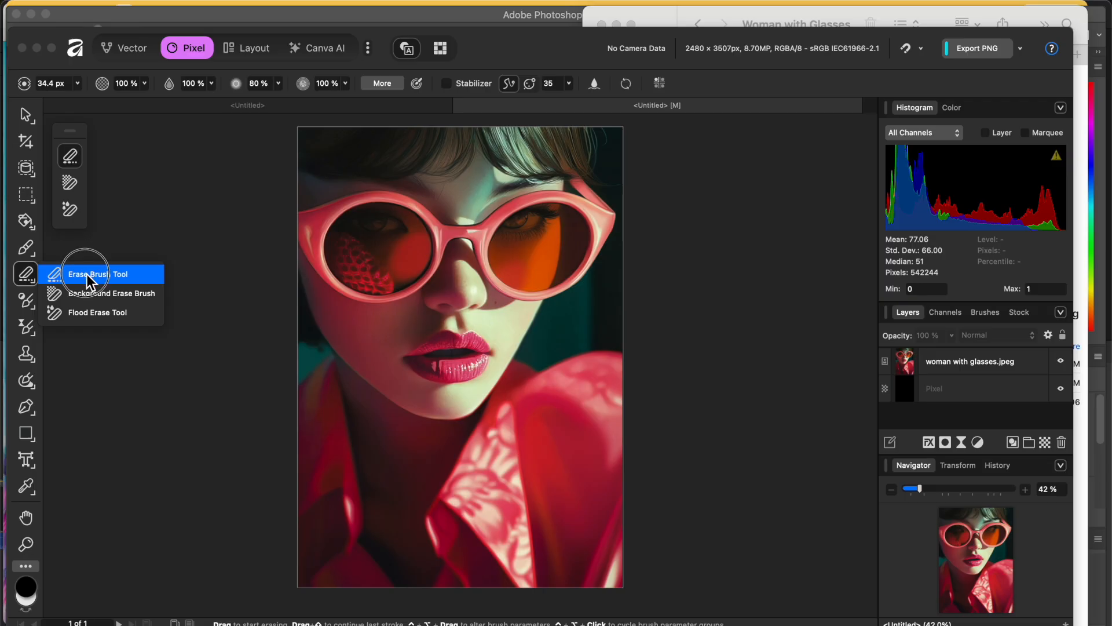
click(97, 273)
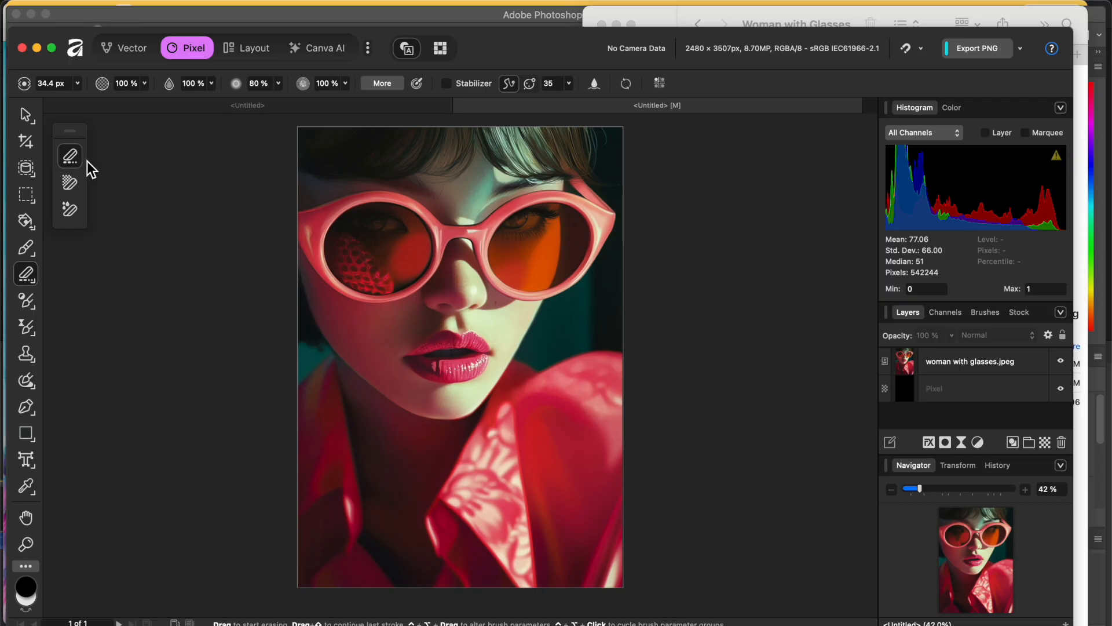
click(69, 183)
click(25, 274)
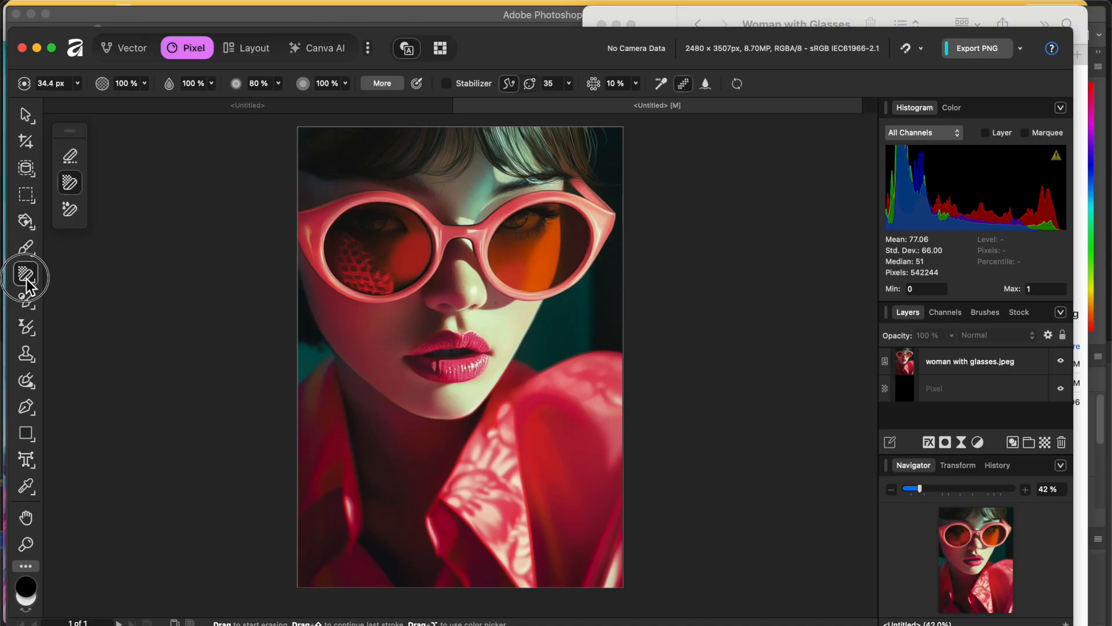
click(81, 274)
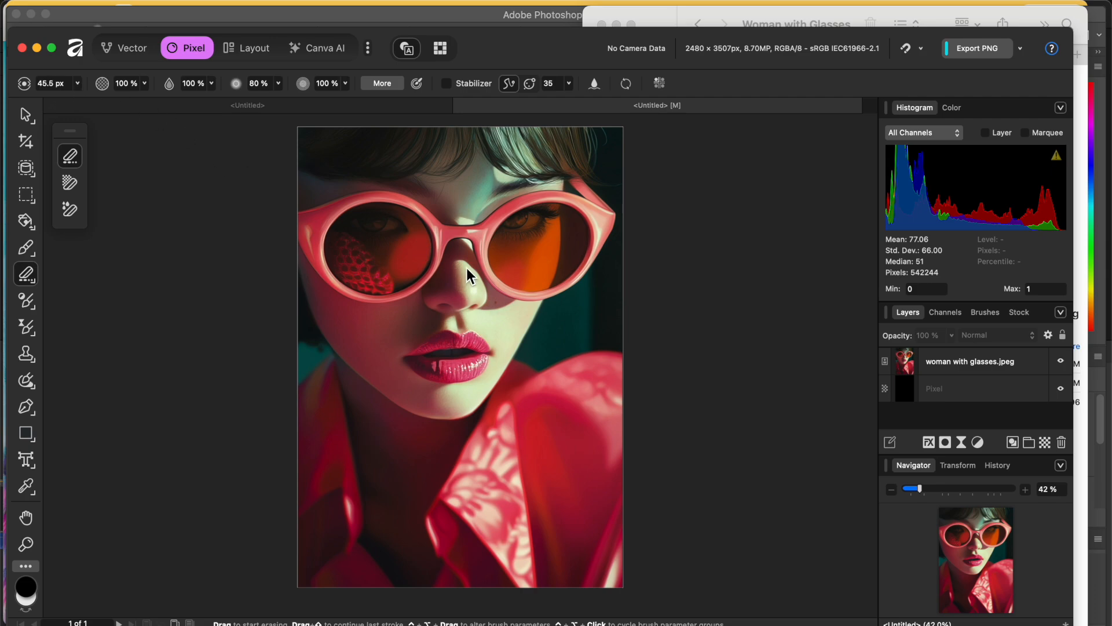
key(bracketright)
key(bracketright)
key(bracketright)
key(bracketright)
key(bracketright)
key(bracketright)
key(bracketright)
key(bracketright)
key(bracketright)
key(bracketright)
key(bracketright)
key(bracketright)
key(bracketright)
key(bracketright)
key(bracketright)
key(bracketright)
key(bracketright)
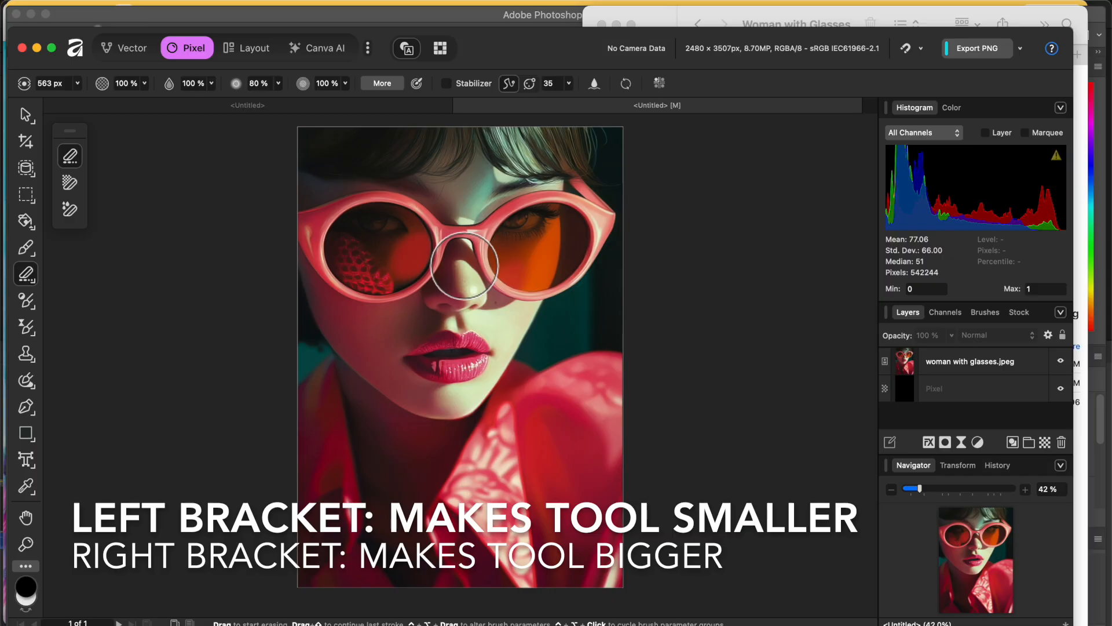
key(bracketright)
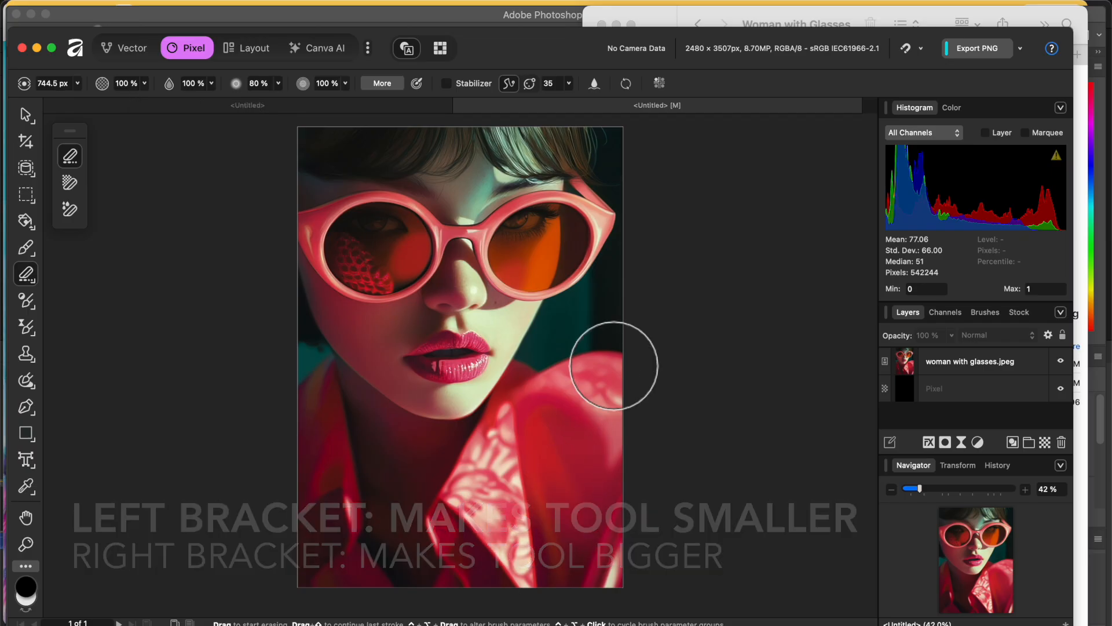
click(952, 366)
mouse_move(543, 394)
mouse_down()
mouse_move(561, 450)
mouse_move(616, 412)
mouse_move(575, 497)
mouse_move(608, 548)
mouse_move(606, 392)
mouse_move(564, 387)
mouse_move(589, 330)
mouse_move(618, 313)
mouse_move(511, 519)
mouse_move(521, 440)
mouse_move(445, 579)
mouse_move(562, 562)
mouse_move(551, 390)
mouse_move(416, 602)
mouse_move(318, 492)
mouse_move(335, 586)
mouse_move(365, 592)
mouse_move(313, 467)
mouse_move(301, 397)
mouse_move(317, 449)
mouse_move(408, 575)
mouse_move(288, 370)
mouse_move(300, 574)
mouse_up()
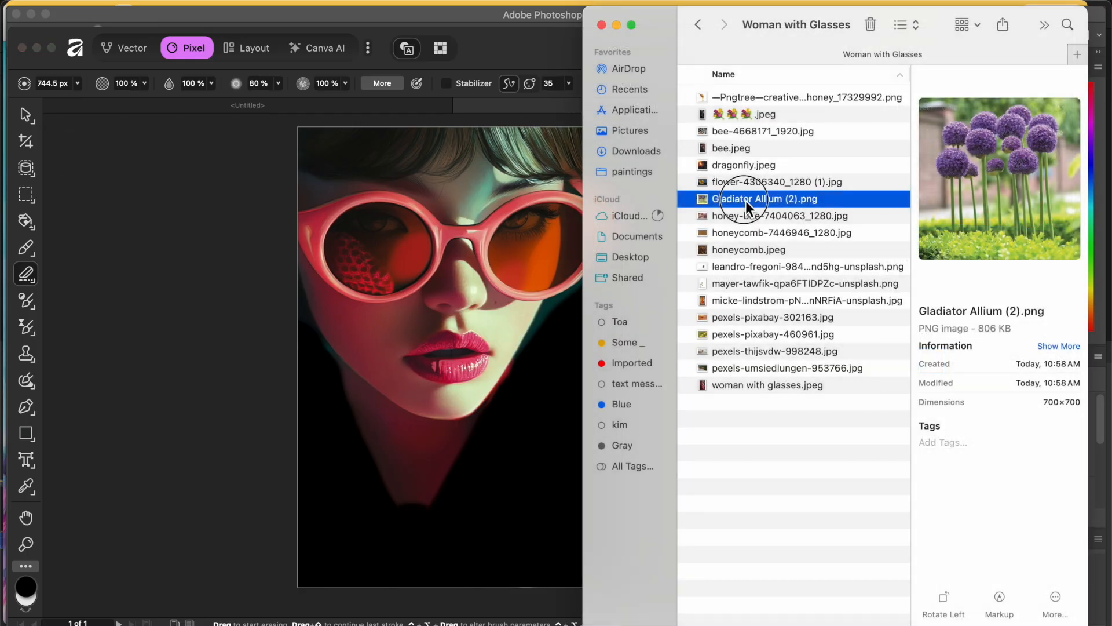
Place Gladiator Allium (2).png over the portrait and enlarge it to about 196%.
drag(745, 201, 435, 401)
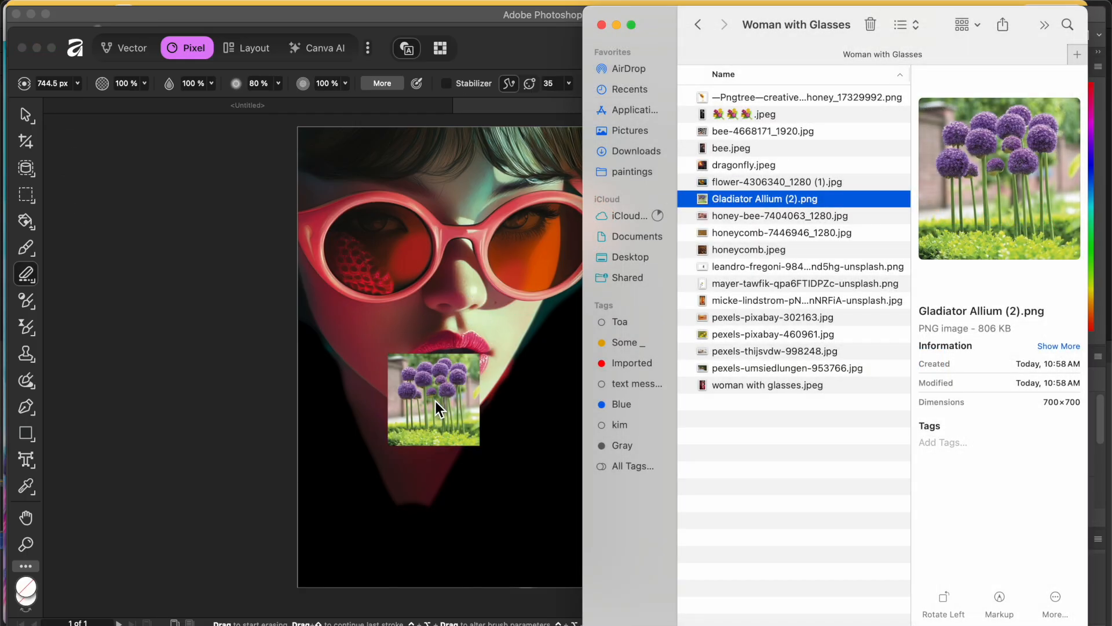
click(27, 128)
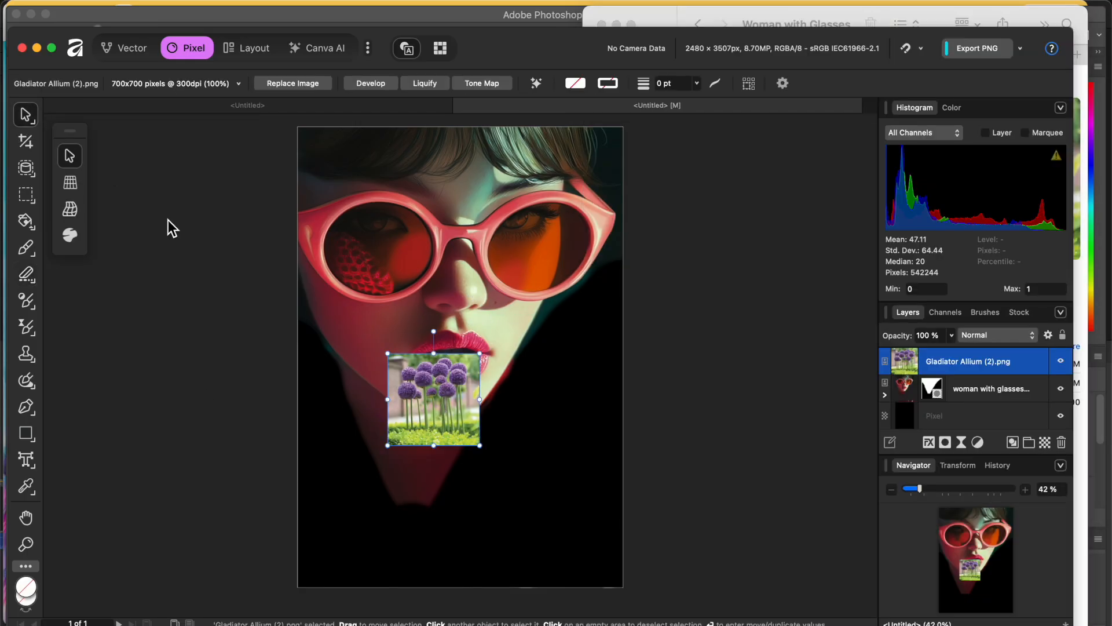
drag(482, 445, 568, 531)
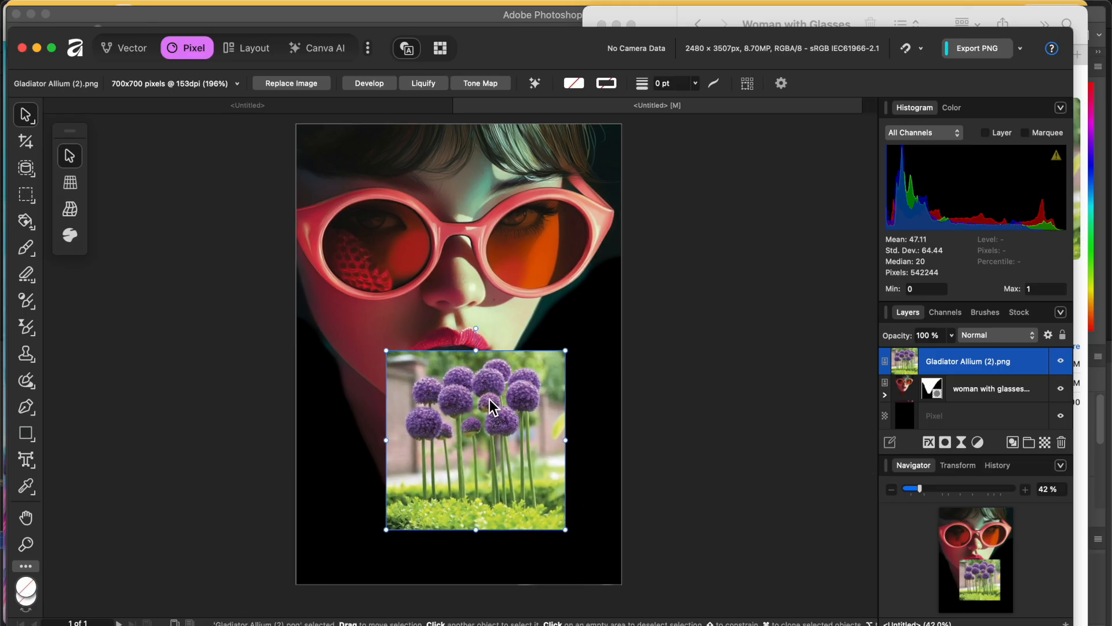
Move the allium image to the lower-right corner of the page and deselect it.
drag(483, 400, 555, 475)
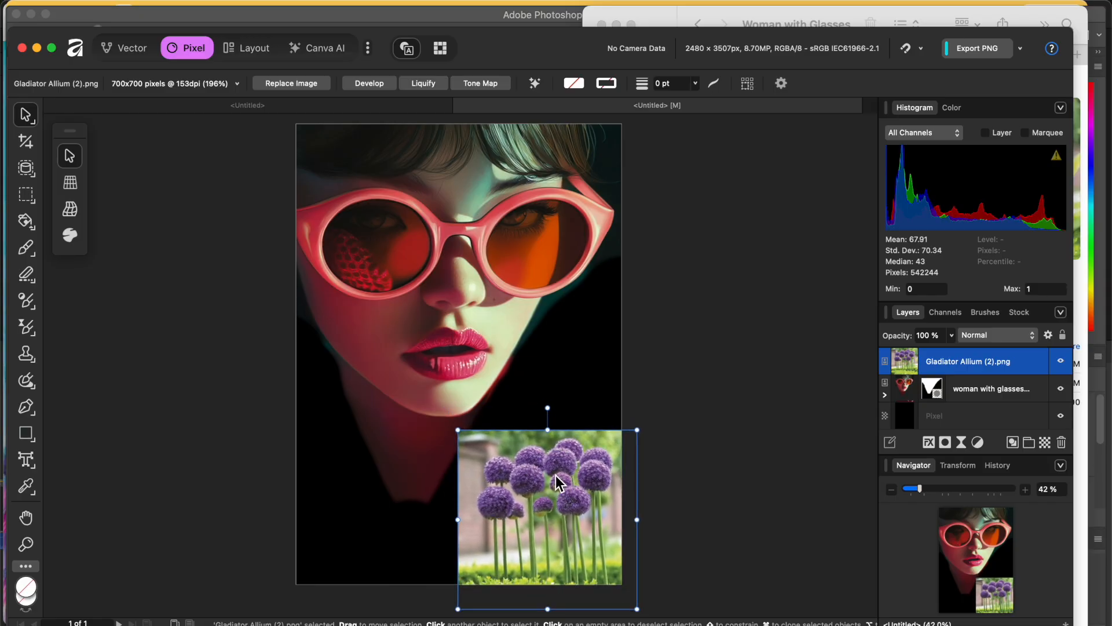
key(Return)
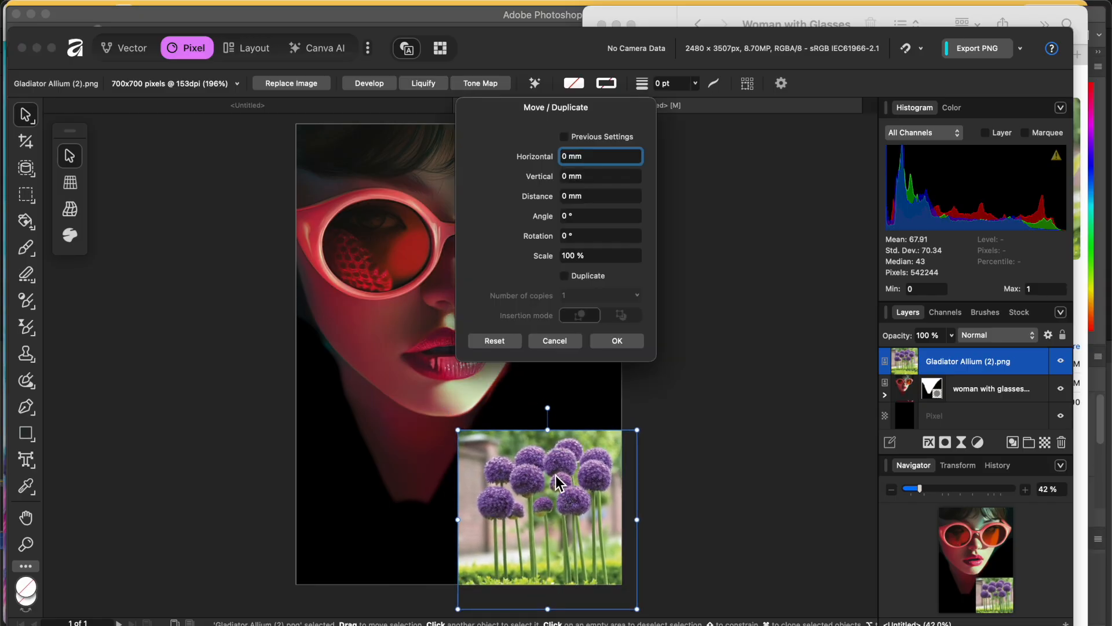
click(558, 349)
click(664, 467)
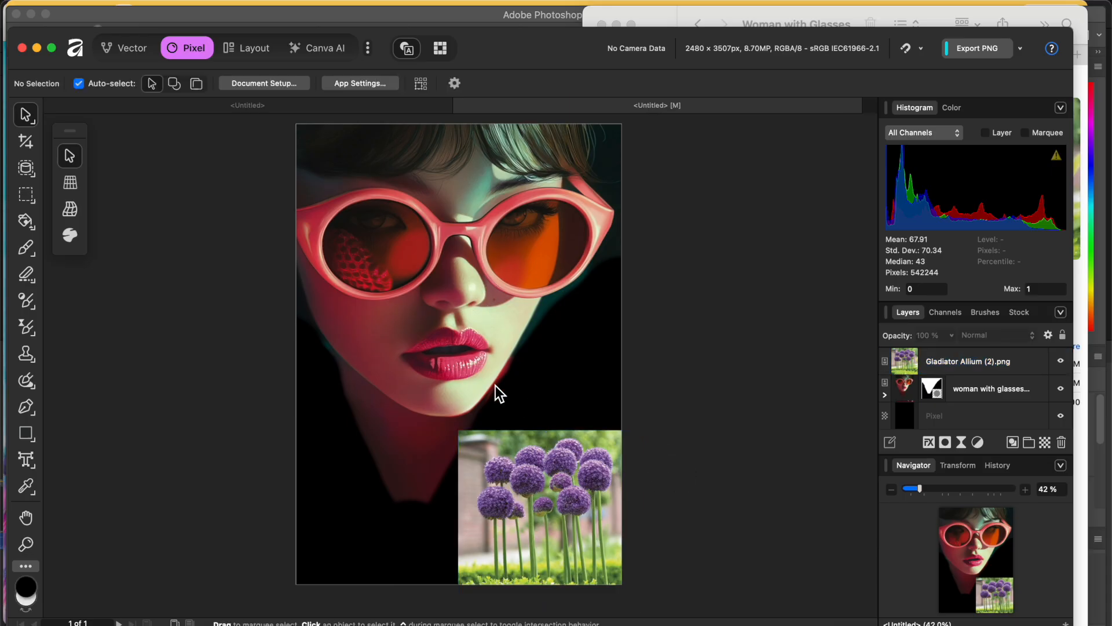
Try removing the allium image's background with Canva AI Remove Background and undo it.
click(513, 474)
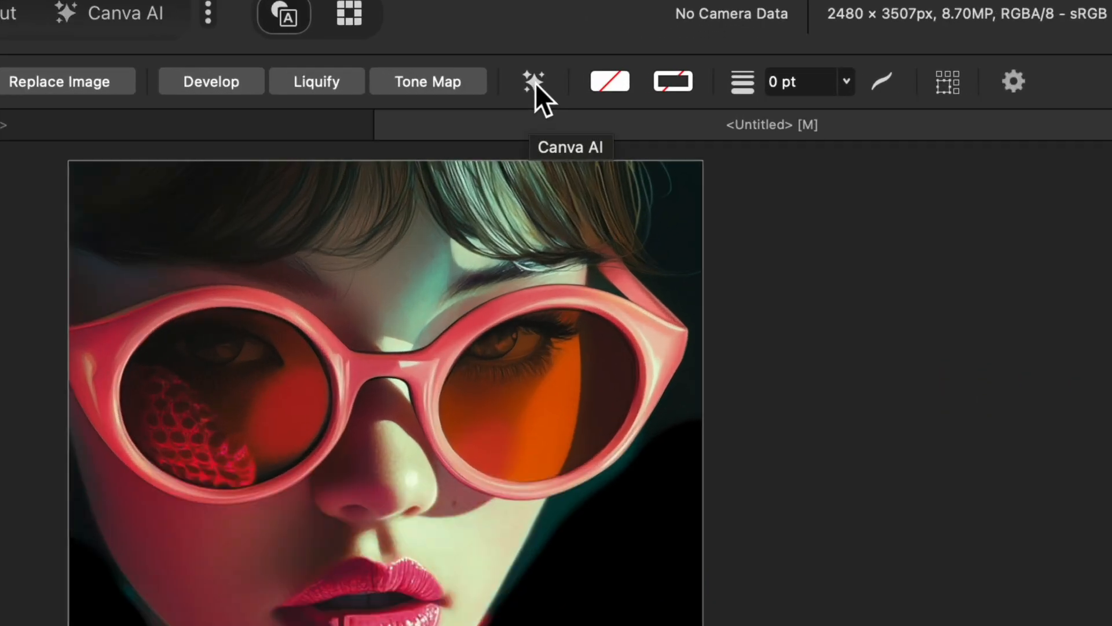
click(536, 86)
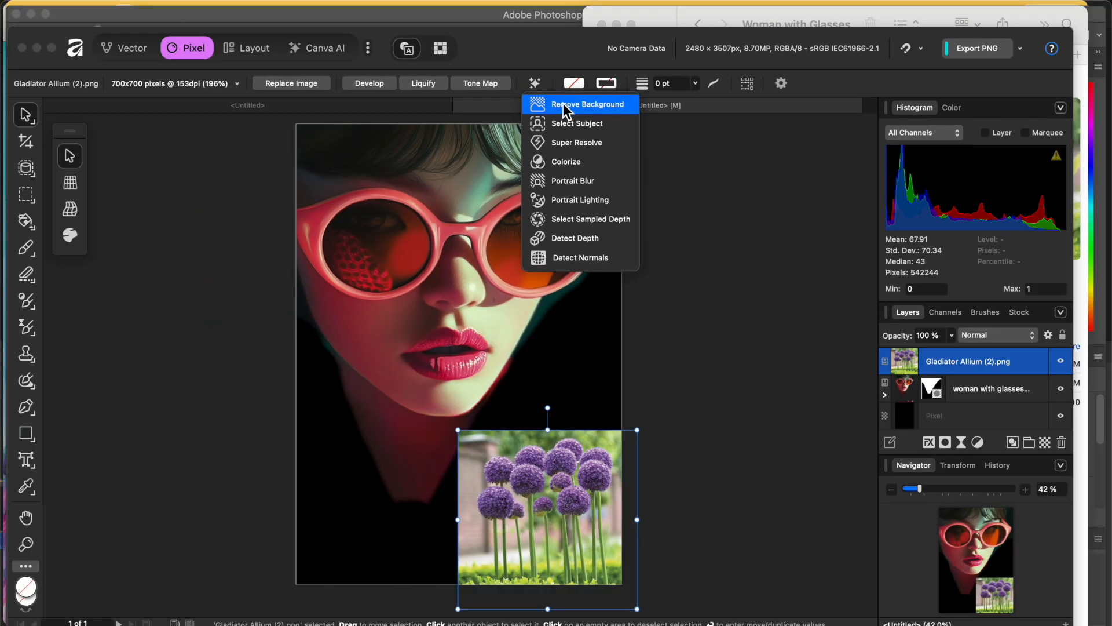
click(563, 104)
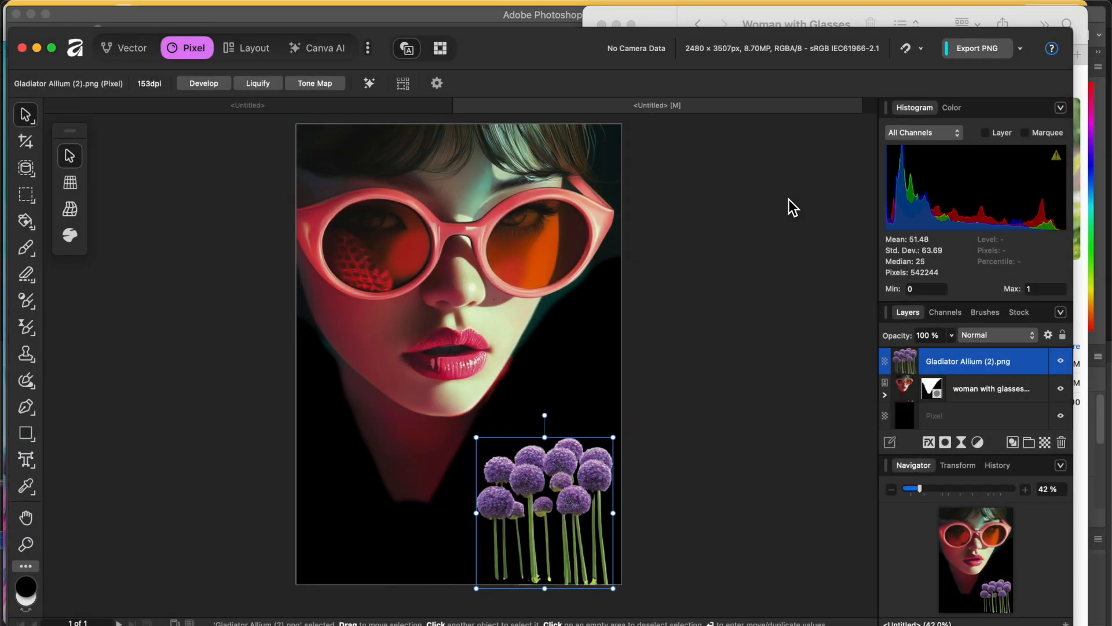
key(super+z)
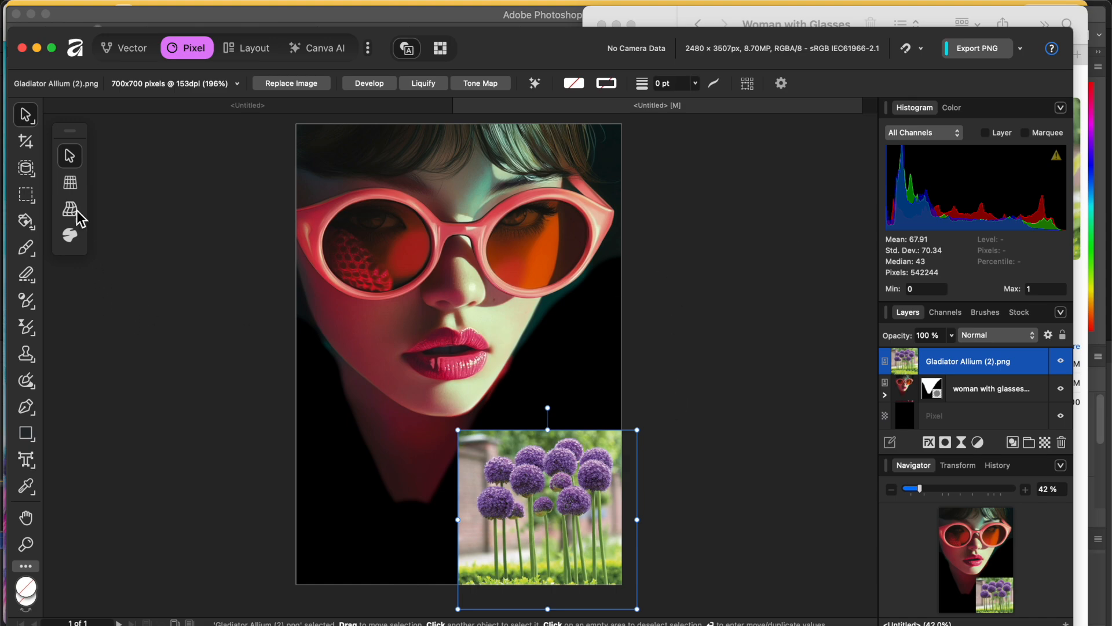
Erase the wall and greenery around the alliums with the Background Erase Brush Tool at 744.5 px width and 10% tolerance.
click(33, 272)
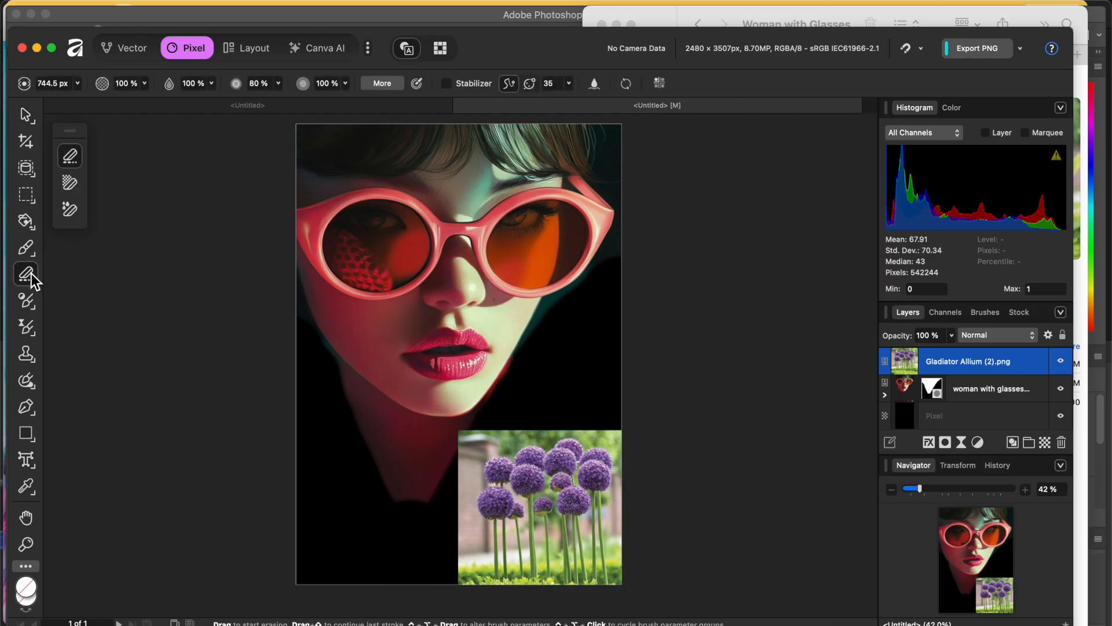
mouse_move(31, 274)
mouse_down()
mouse_move(88, 284)
mouse_move(104, 317)
mouse_up()
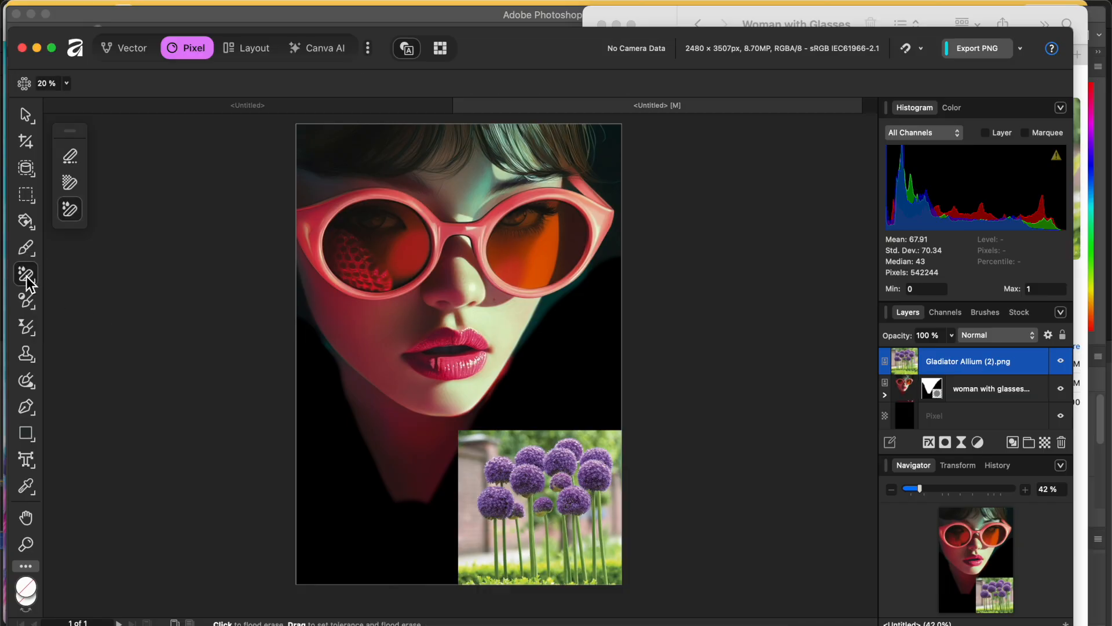
drag(28, 283, 87, 316)
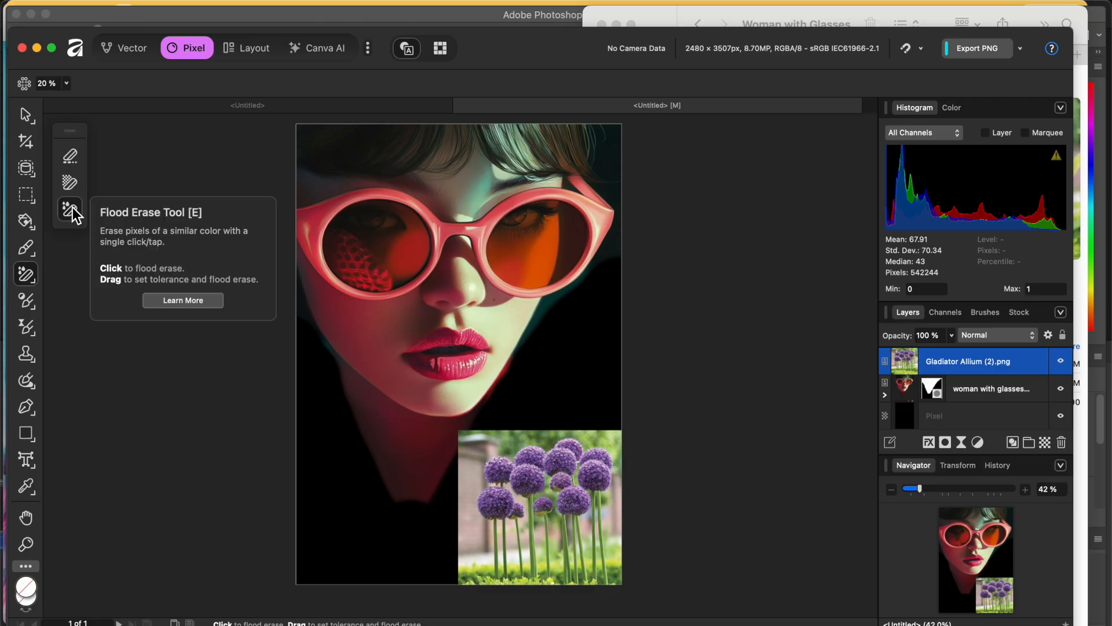
click(70, 183)
mouse_move(524, 524)
mouse_down()
mouse_move(510, 487)
mouse_move(487, 546)
mouse_move(487, 457)
mouse_move(515, 432)
mouse_move(457, 463)
mouse_move(502, 435)
mouse_move(498, 543)
mouse_move(642, 556)
mouse_move(509, 529)
mouse_move(608, 540)
mouse_move(604, 443)
mouse_move(601, 497)
mouse_move(591, 482)
mouse_move(601, 428)
mouse_move(595, 442)
mouse_move(464, 445)
mouse_move(467, 557)
mouse_move(474, 578)
mouse_move(546, 579)
mouse_move(620, 555)
mouse_move(606, 440)
mouse_move(580, 529)
mouse_move(538, 445)
mouse_move(494, 516)
mouse_move(481, 440)
mouse_move(479, 546)
mouse_move(484, 582)
mouse_move(573, 540)
mouse_move(554, 470)
mouse_move(542, 593)
mouse_move(618, 517)
mouse_move(622, 587)
mouse_move(602, 509)
mouse_move(602, 521)
mouse_move(558, 548)
mouse_move(592, 579)
mouse_move(614, 563)
mouse_move(613, 548)
mouse_move(604, 560)
mouse_move(543, 550)
mouse_move(535, 571)
mouse_move(516, 565)
mouse_move(527, 550)
mouse_move(489, 565)
mouse_up()
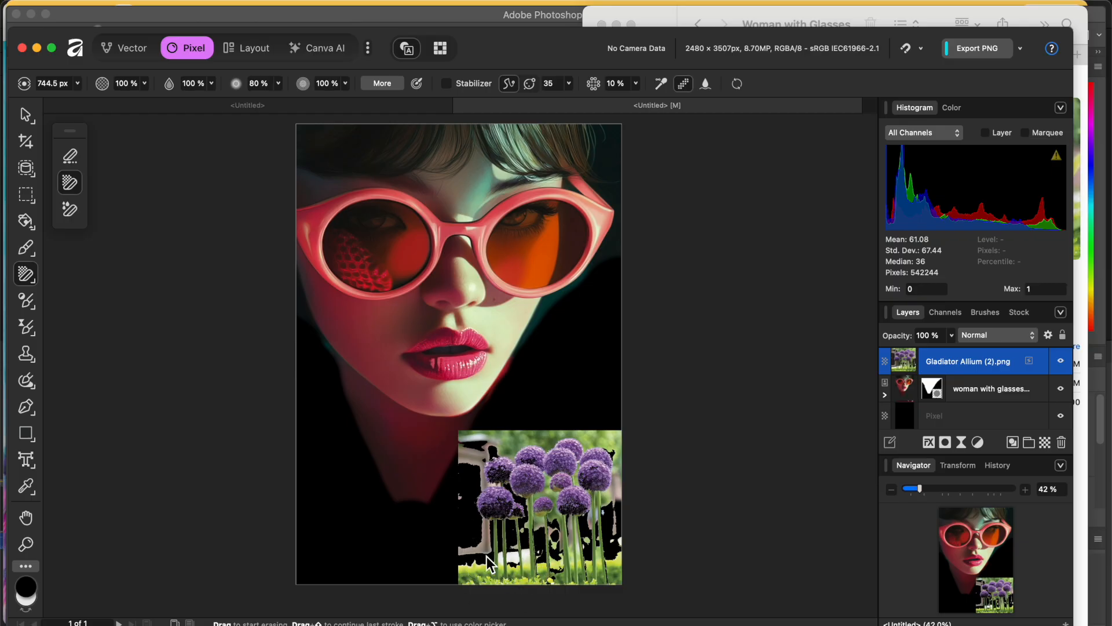
click(484, 553)
mouse_move(516, 450)
mouse_down()
mouse_move(471, 449)
mouse_move(526, 425)
mouse_up()
drag(605, 436, 614, 443)
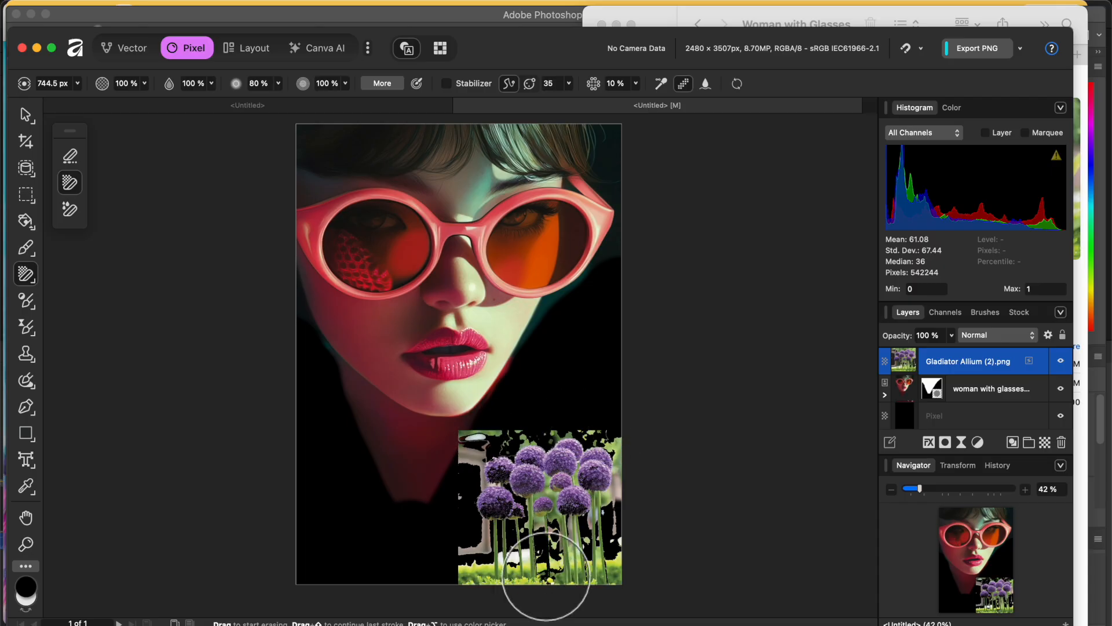
drag(518, 554, 507, 564)
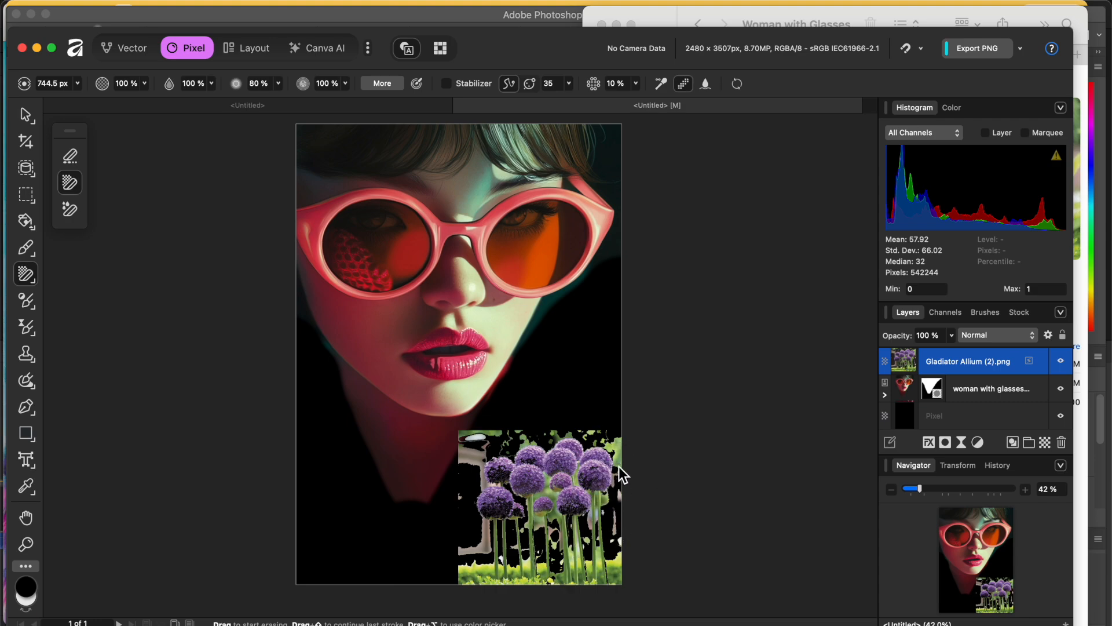
Try clearing the remaining allium background with the Flood Erase Tool at 20% tolerance and undo the erasures.
click(69, 209)
click(463, 464)
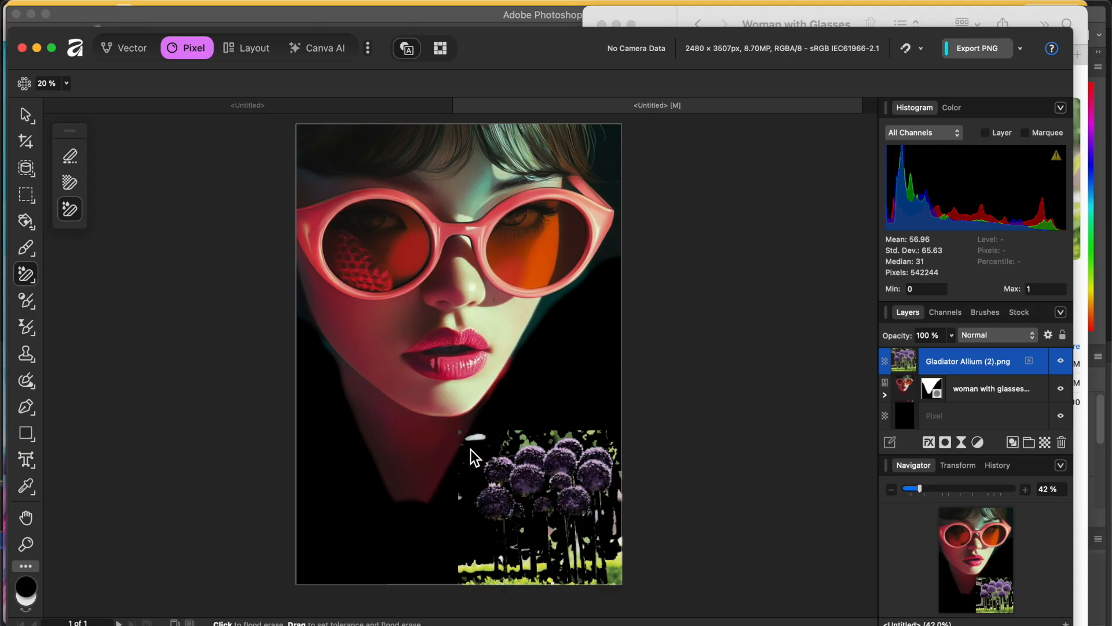
click(617, 566)
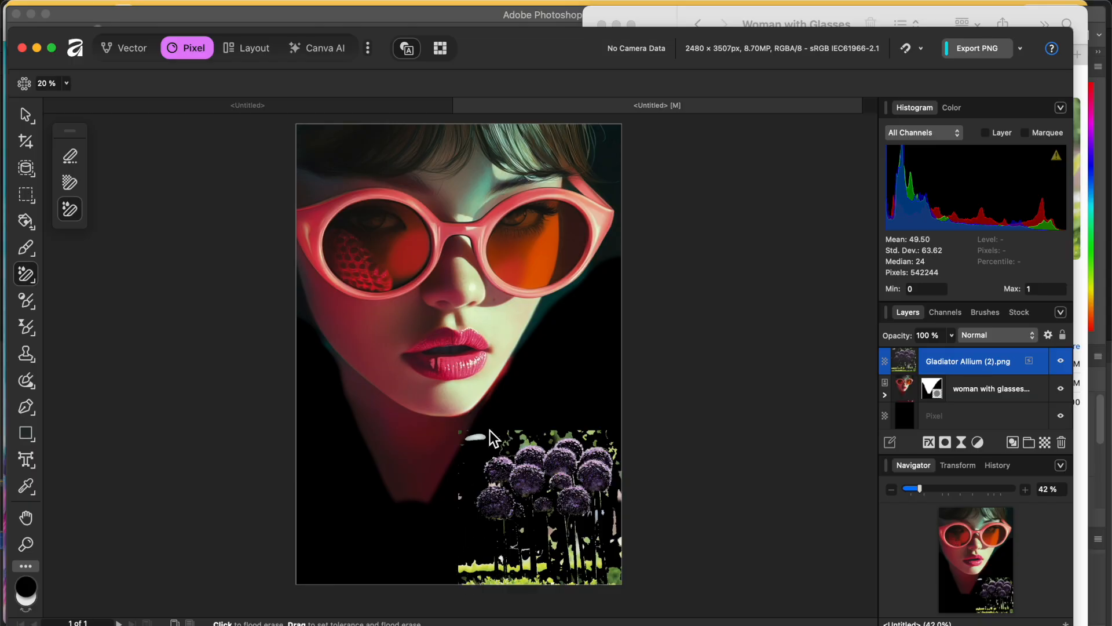
key(super+z)
key(super+z)
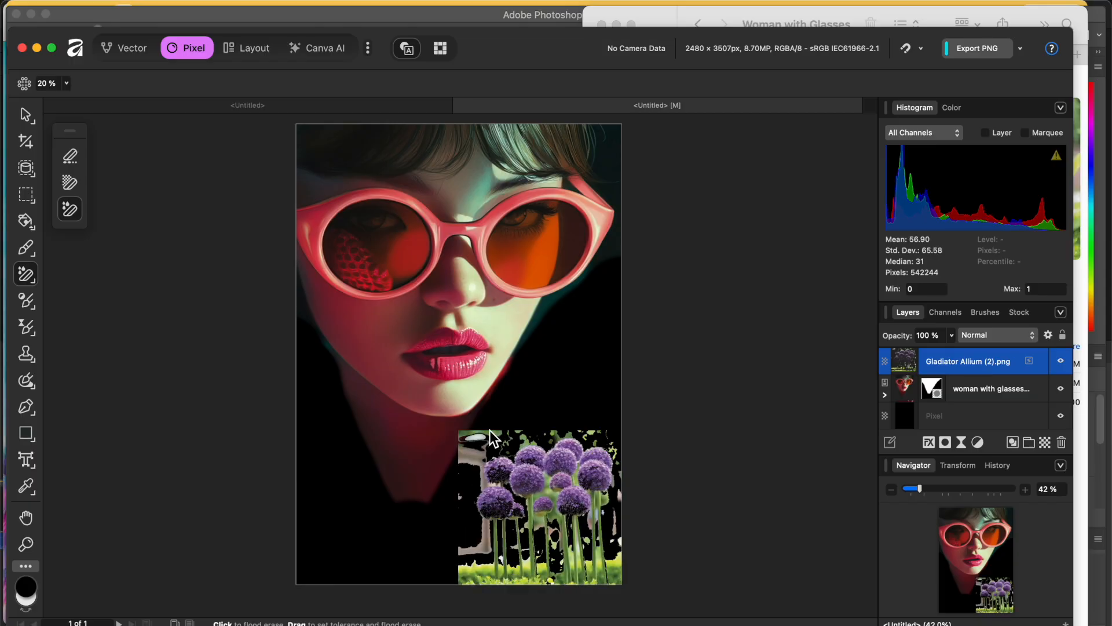
key(super+z)
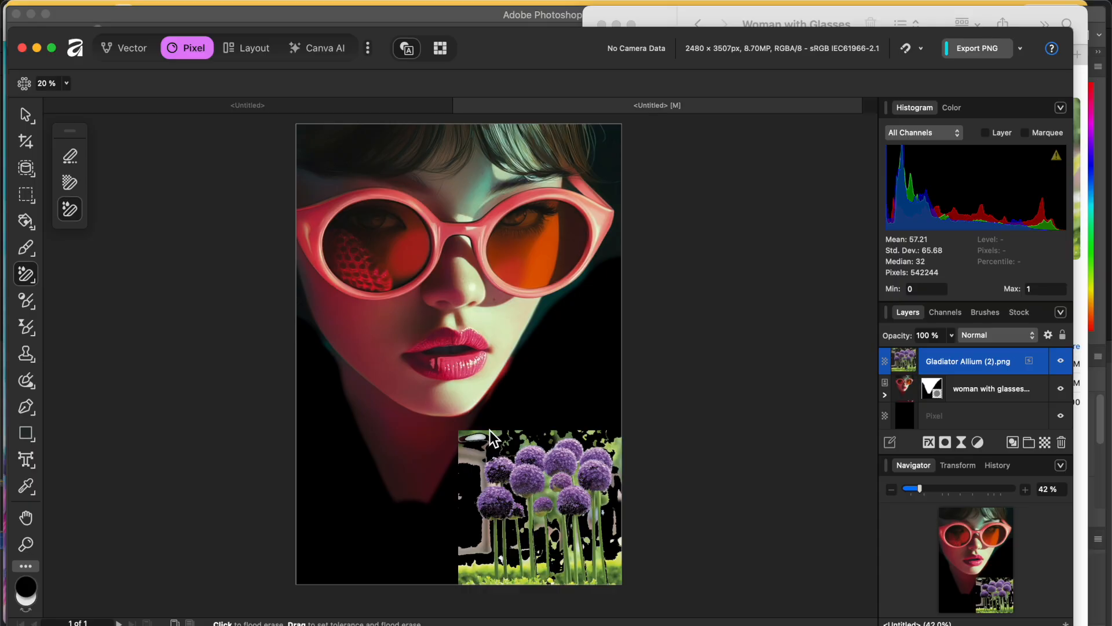
Erase the remaining grass and background fragments around the allium stems with the Background Erase Brush and Erase Brush tools.
click(69, 183)
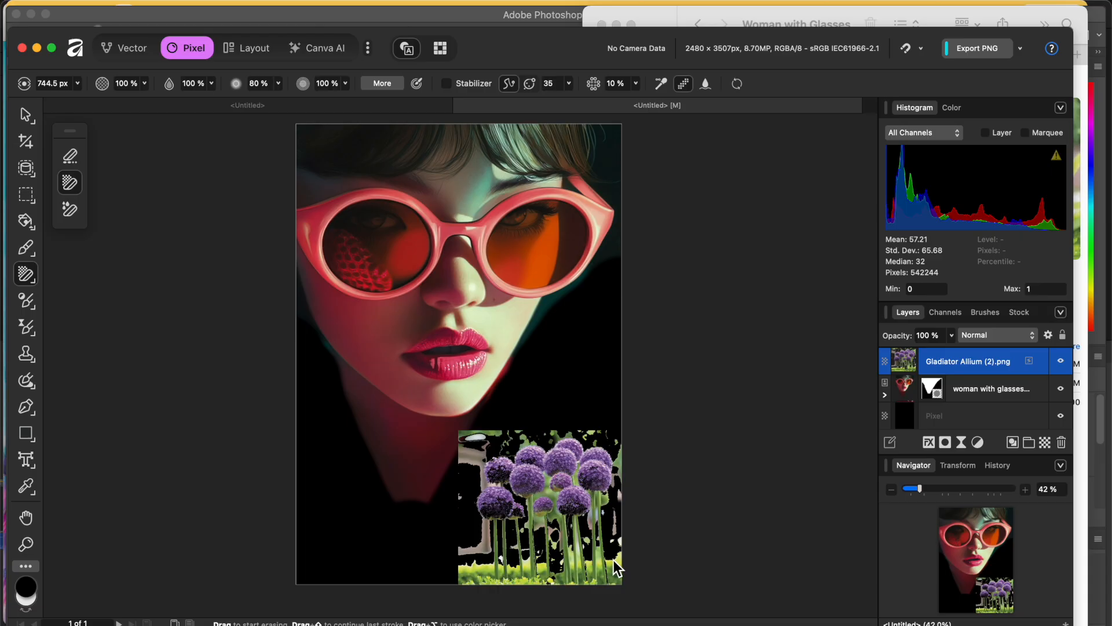
mouse_move(618, 577)
mouse_down()
mouse_move(628, 567)
mouse_move(589, 579)
mouse_move(599, 559)
mouse_up()
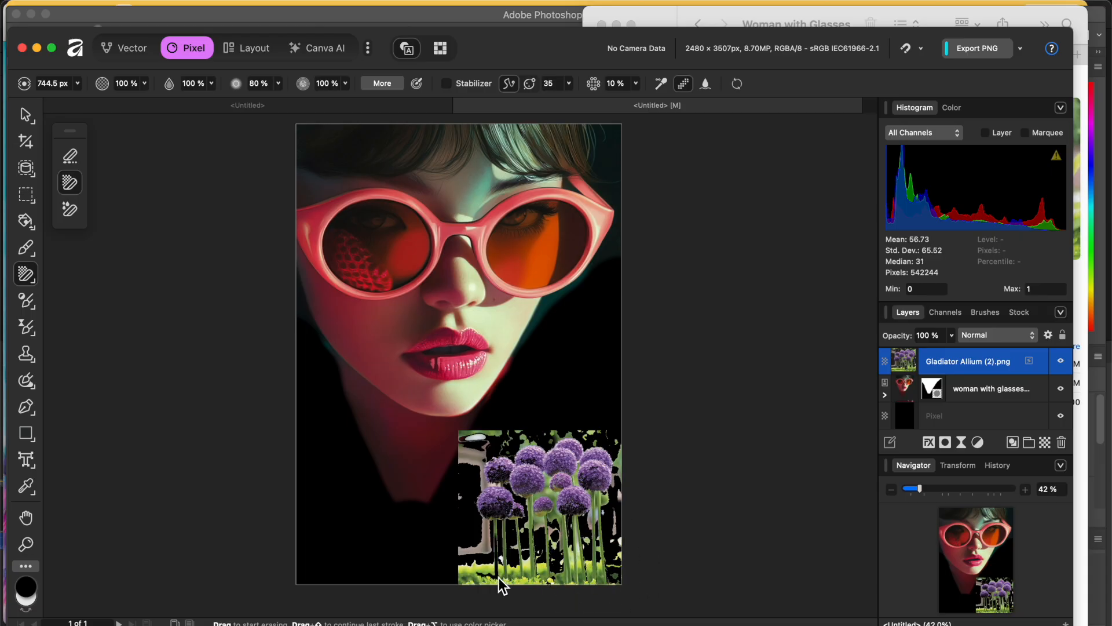
mouse_move(489, 567)
mouse_down()
mouse_move(459, 602)
mouse_move(518, 585)
mouse_move(525, 566)
mouse_up()
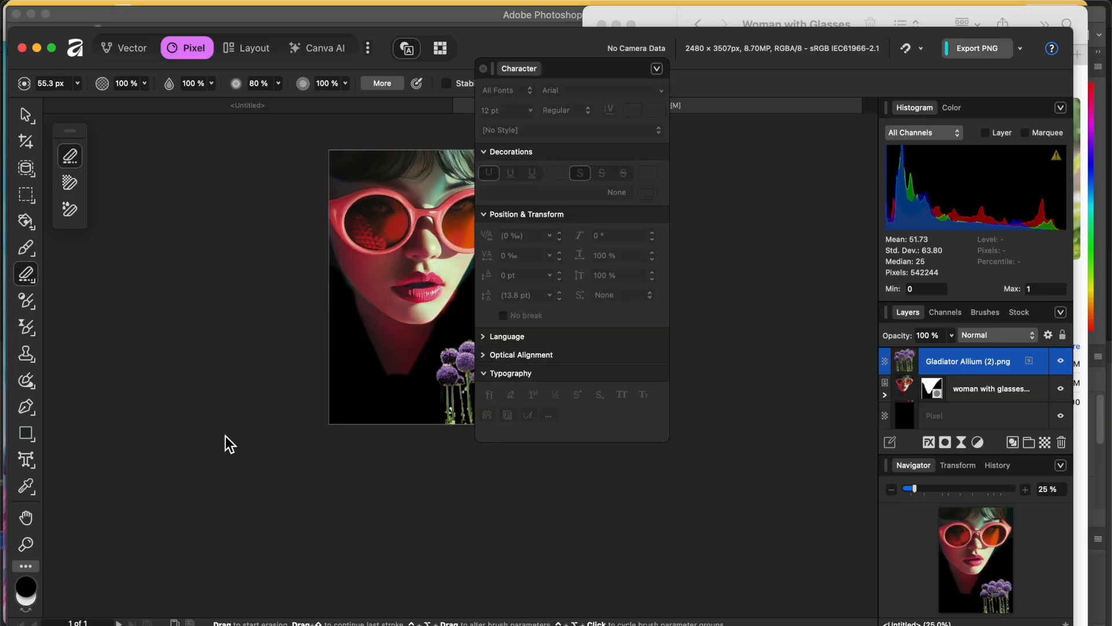
Switch to the Move Tool and close the floating Character panel covering the page.
click(22, 135)
click(25, 115)
click(509, 40)
click(657, 69)
click(540, 39)
click(482, 68)
Adjust the placement of the alliums in the lower-right corner of the page and deselect them.
drag(532, 332, 569, 295)
drag(481, 350, 454, 381)
drag(541, 326, 512, 354)
drag(476, 380, 498, 358)
click(655, 304)
Place flower-4306340_1280 (1).jpg from the Woman with Glasses folder in Finder onto the composite.
click(717, 16)
click(730, 218)
click(724, 182)
click(728, 164)
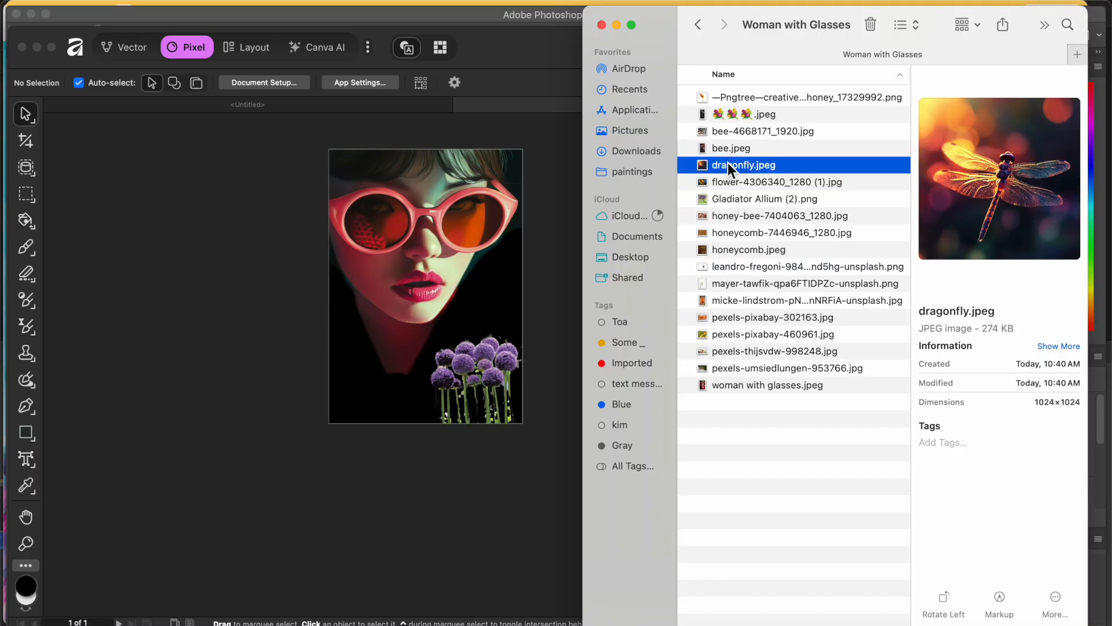
mouse_move(724, 186)
mouse_down()
mouse_move(424, 264)
mouse_move(729, 186)
mouse_up()
Erase blue background beside the yellow flower with the Background Erase Brush Tool enlarged to 257.2 px and 10% tolerance.
key(])
key(])
key(])
key(])
key(])
key(])
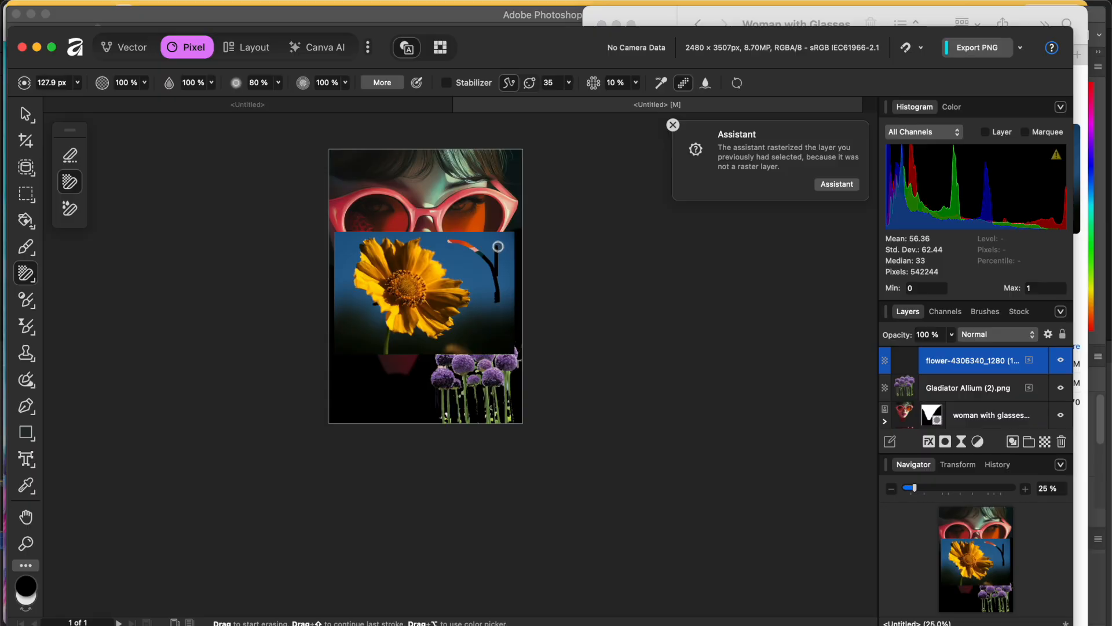
key(])
key(])
key(])
key(])
key(])
click(470, 256)
click(450, 247)
mouse_move(451, 246)
mouse_down()
mouse_move(507, 290)
mouse_move(505, 320)
mouse_move(495, 236)
mouse_move(463, 250)
mouse_move(485, 243)
mouse_move(458, 238)
mouse_up()
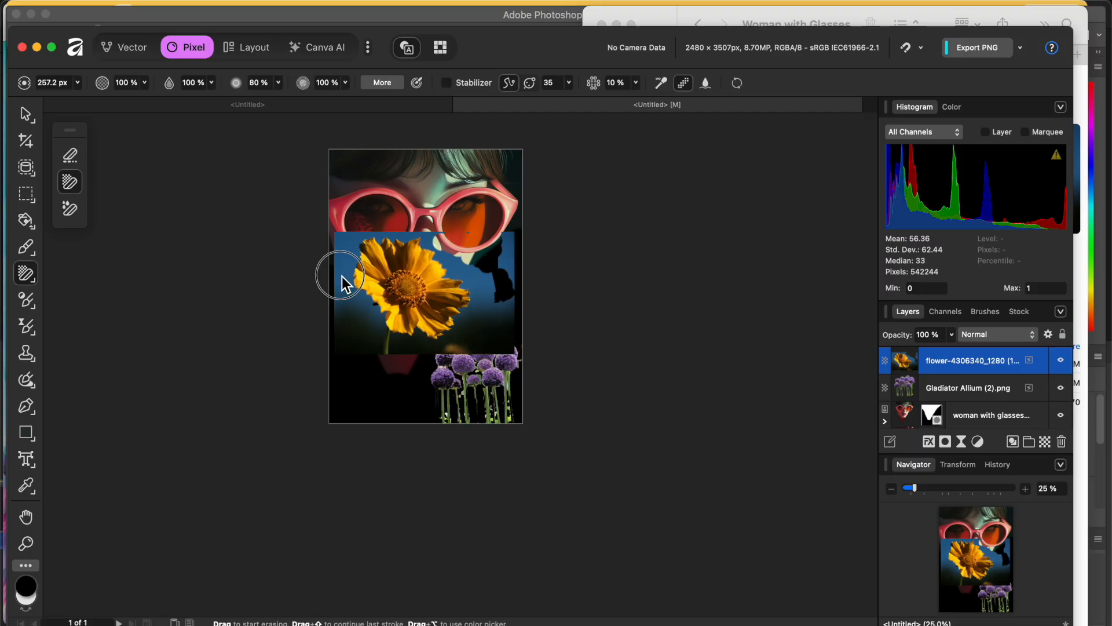
mouse_move(353, 225)
mouse_down()
mouse_move(336, 289)
mouse_move(360, 310)
mouse_up()
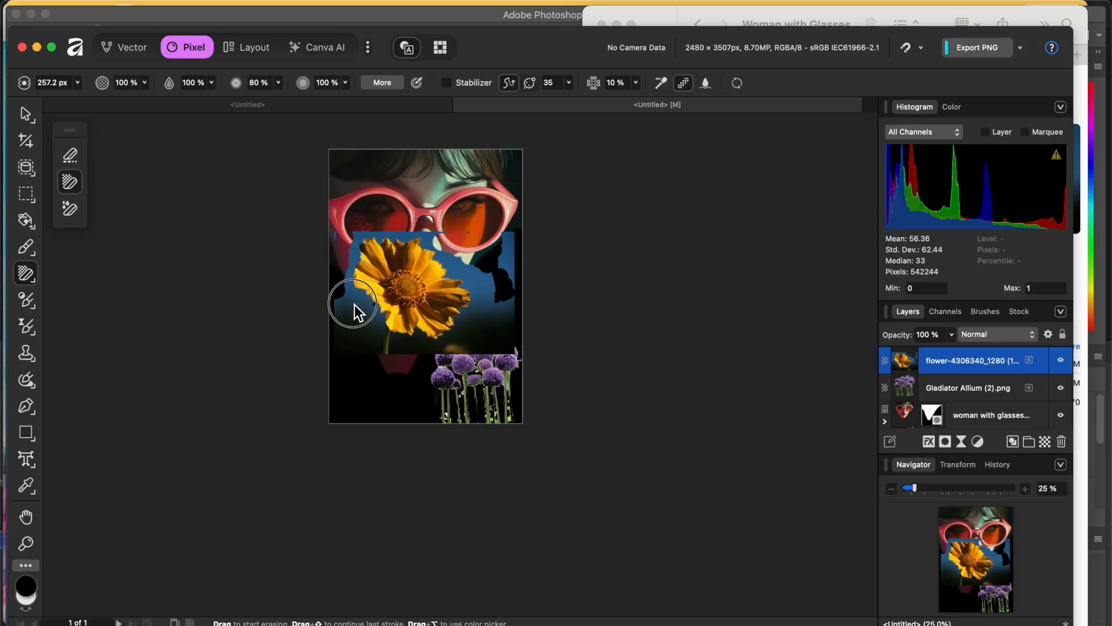
Clear the remaining blue and dark background around the yellow flower with the Flood Erase Tool at 12% tolerance.
click(70, 217)
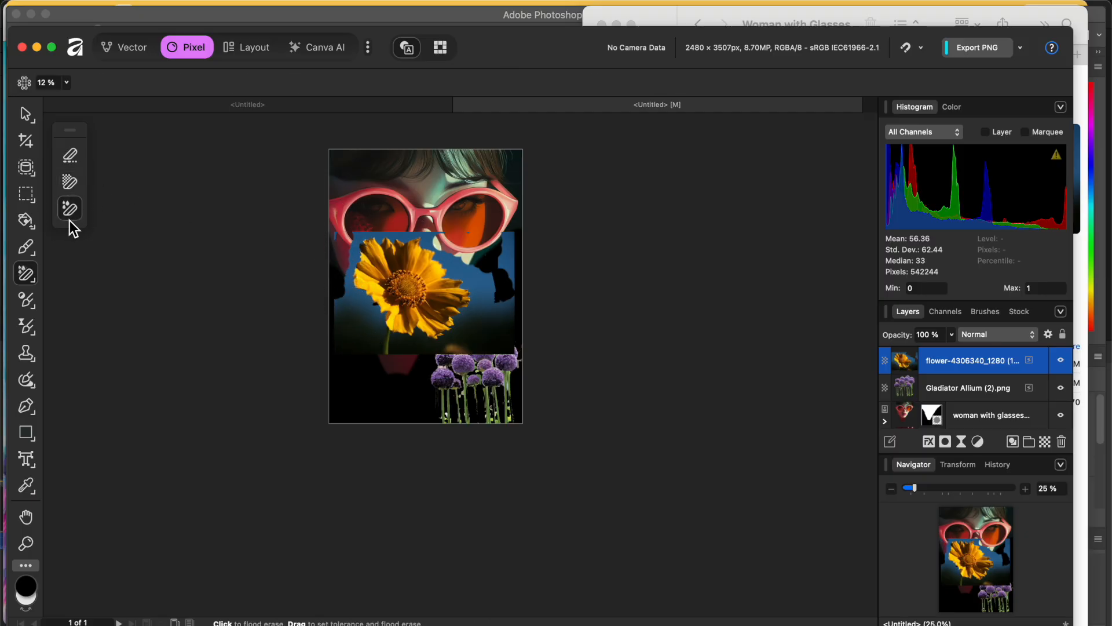
click(479, 283)
click(496, 329)
click(510, 265)
click(355, 309)
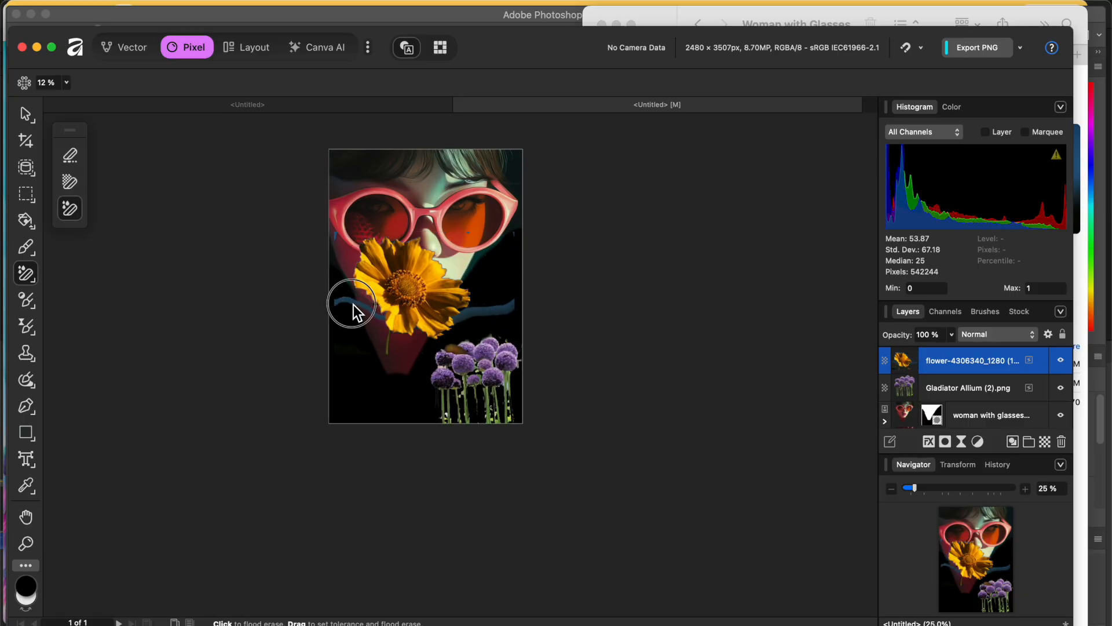
click(490, 310)
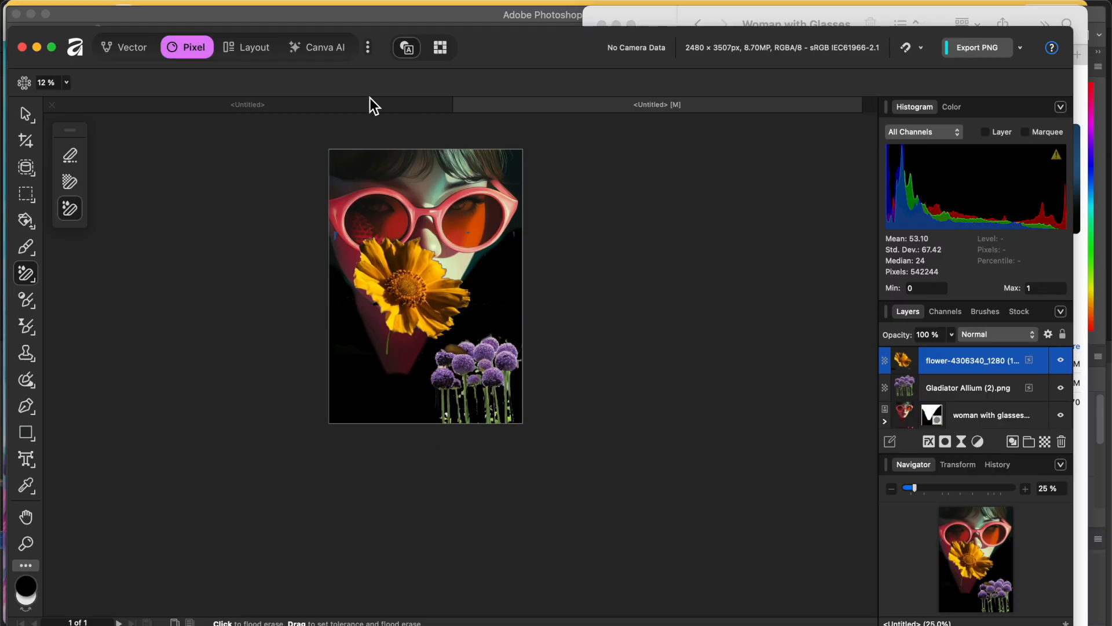
Move the yellow flower to the page's left edge beside the lips and enlarge it to 205 dpi.
drag(336, 239, 338, 243)
click(19, 116)
drag(322, 251, 450, 272)
key(super+plus)
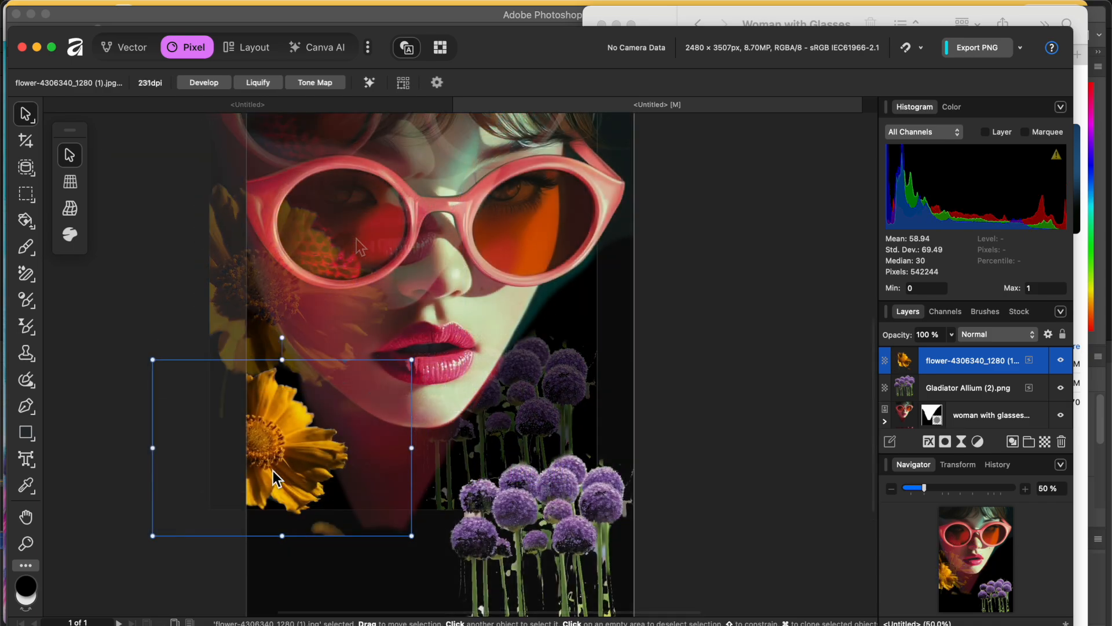
drag(274, 455, 305, 350)
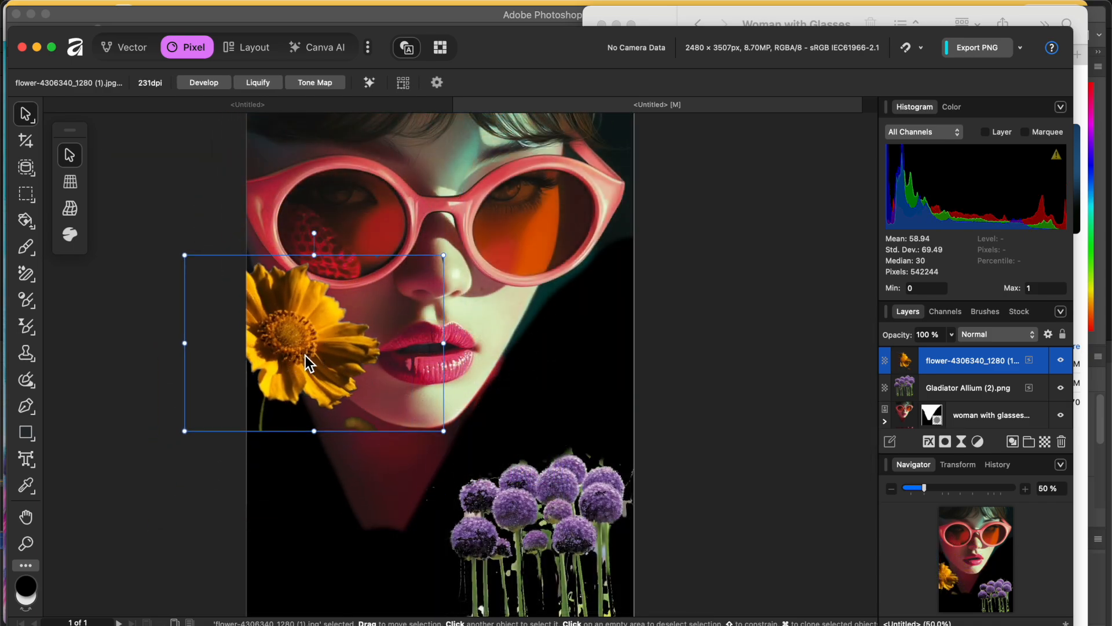
drag(443, 430, 476, 454)
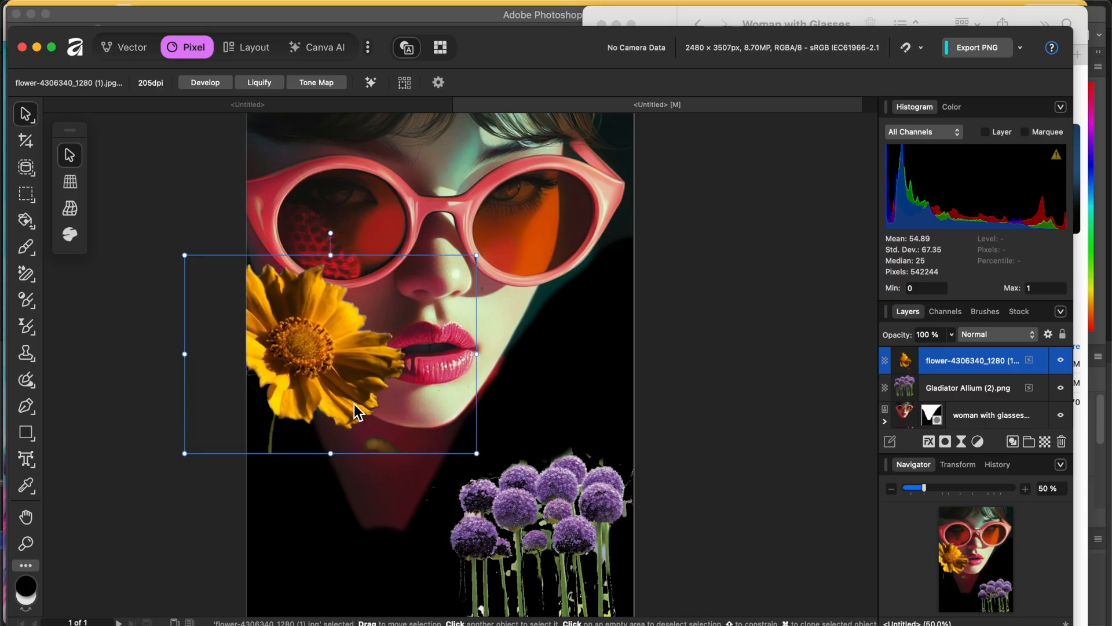
drag(335, 375, 328, 378)
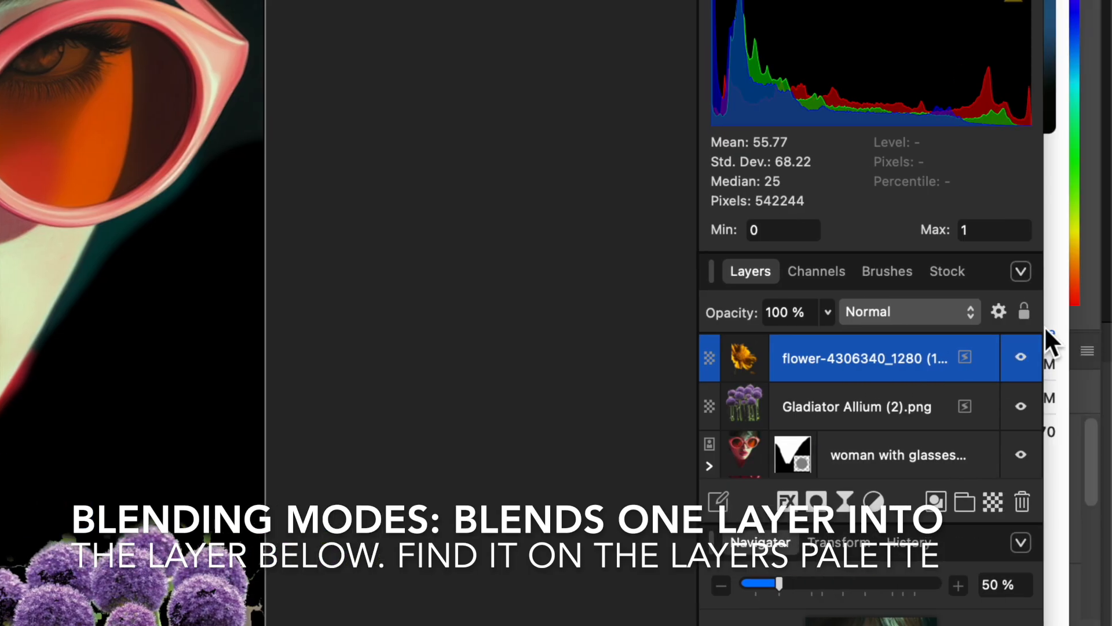
Set the yellow flower layer's blend mode to Pin Light.
click(892, 311)
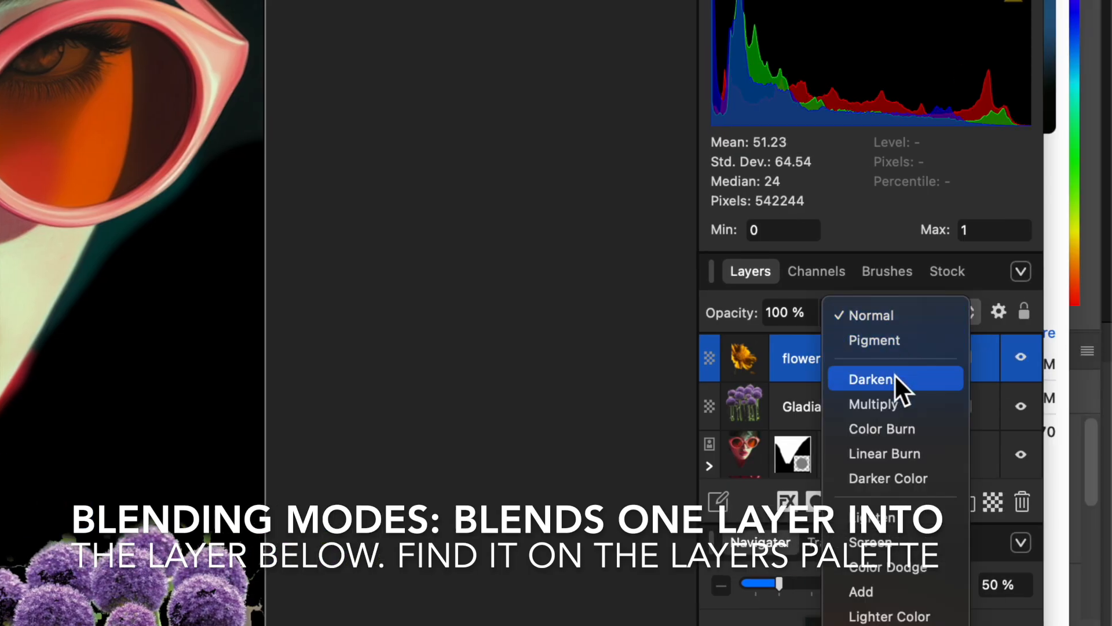
click(724, 348)
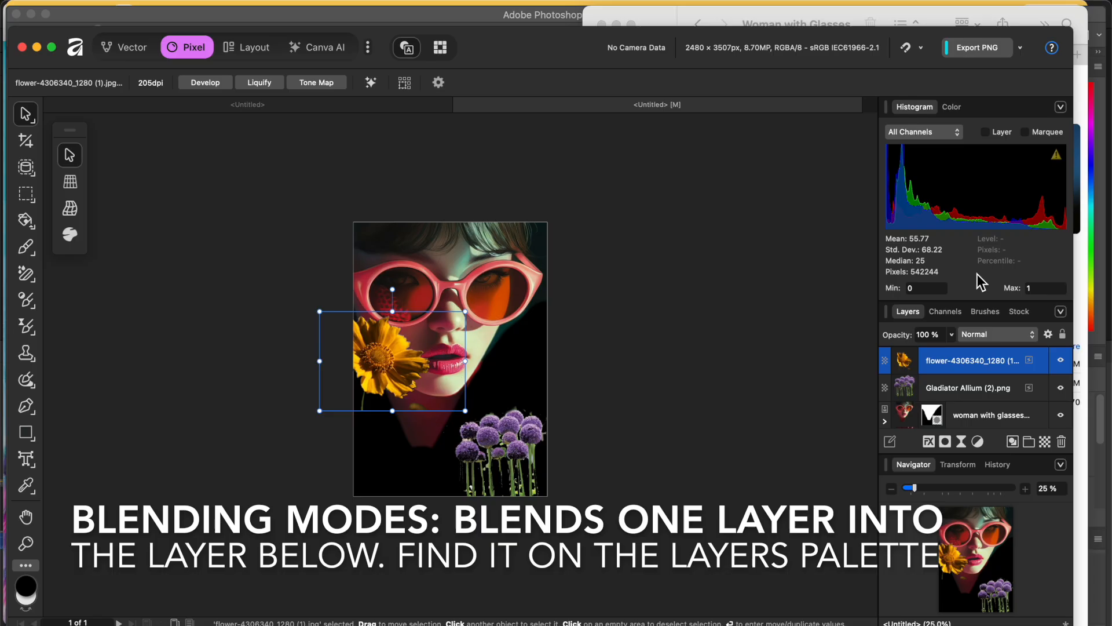
key(super+equal)
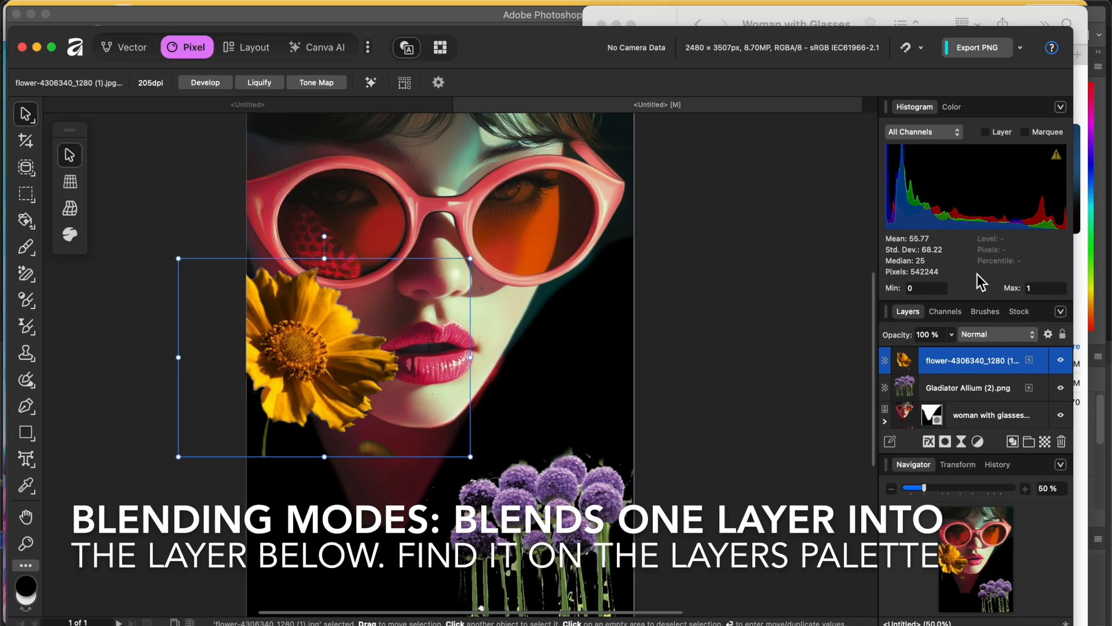
click(1012, 329)
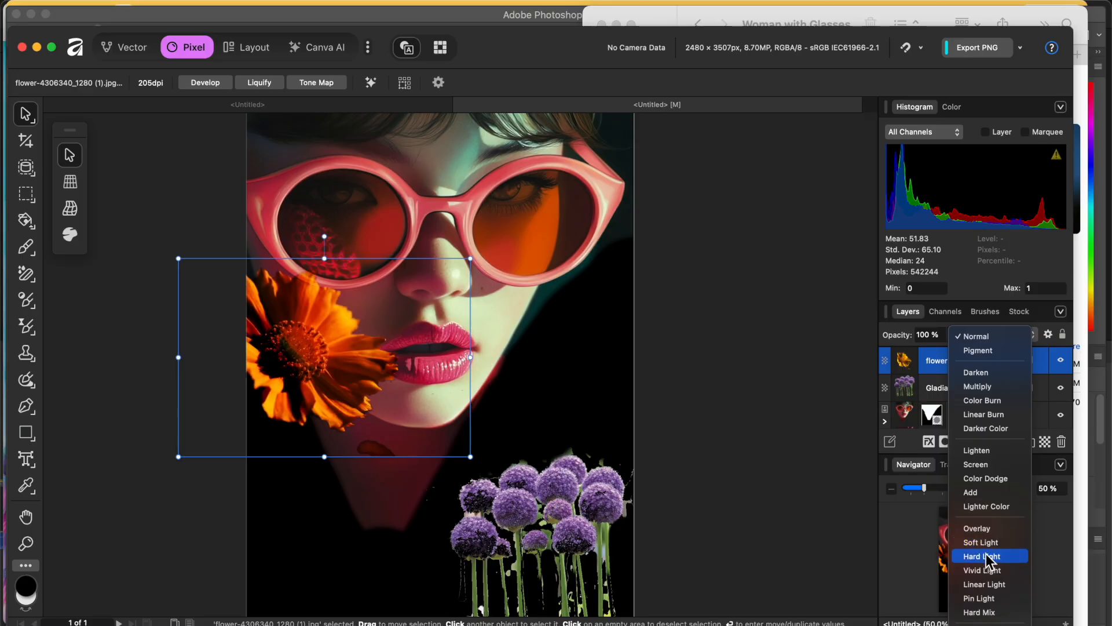
click(990, 602)
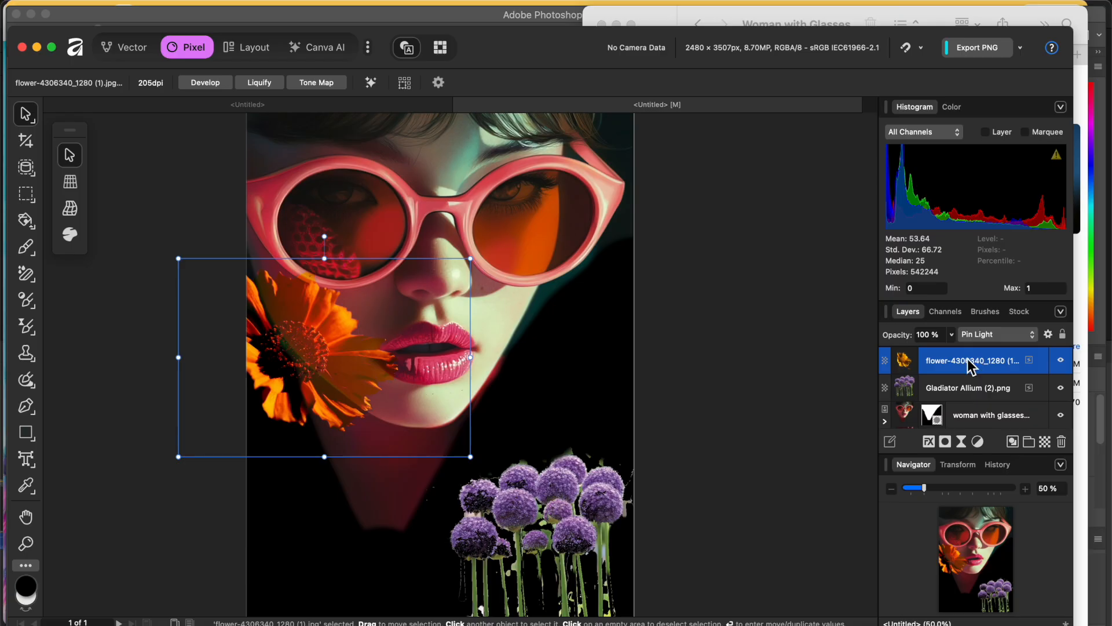
Duplicate the yellow flower layer and set the copy's blend mode to Lighter Color.
right_click(971, 364)
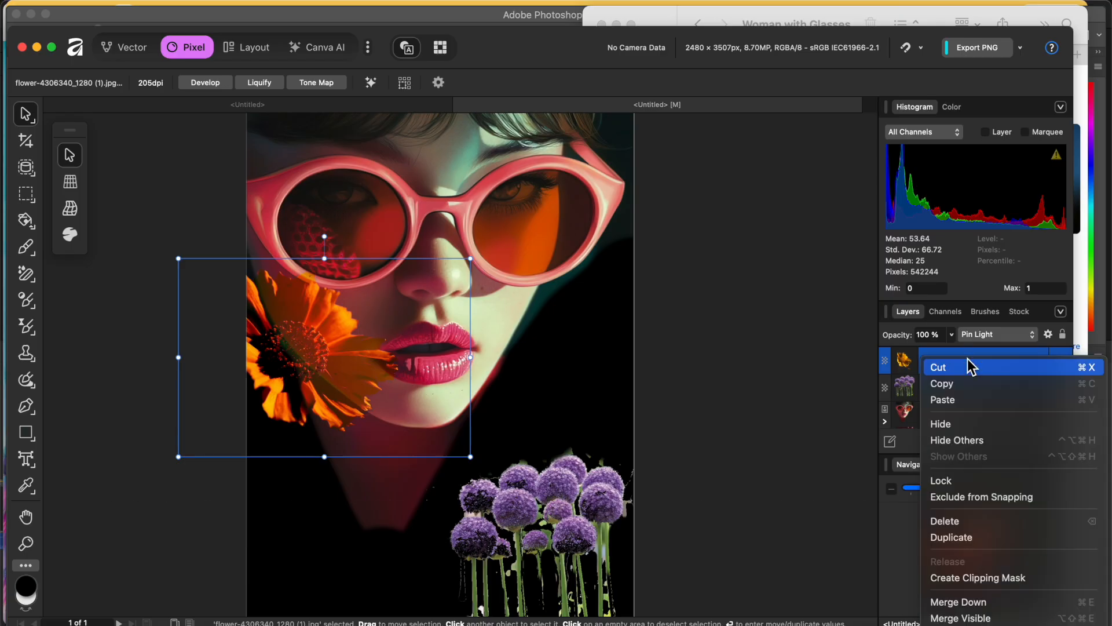
scroll(961, 481, down, 5)
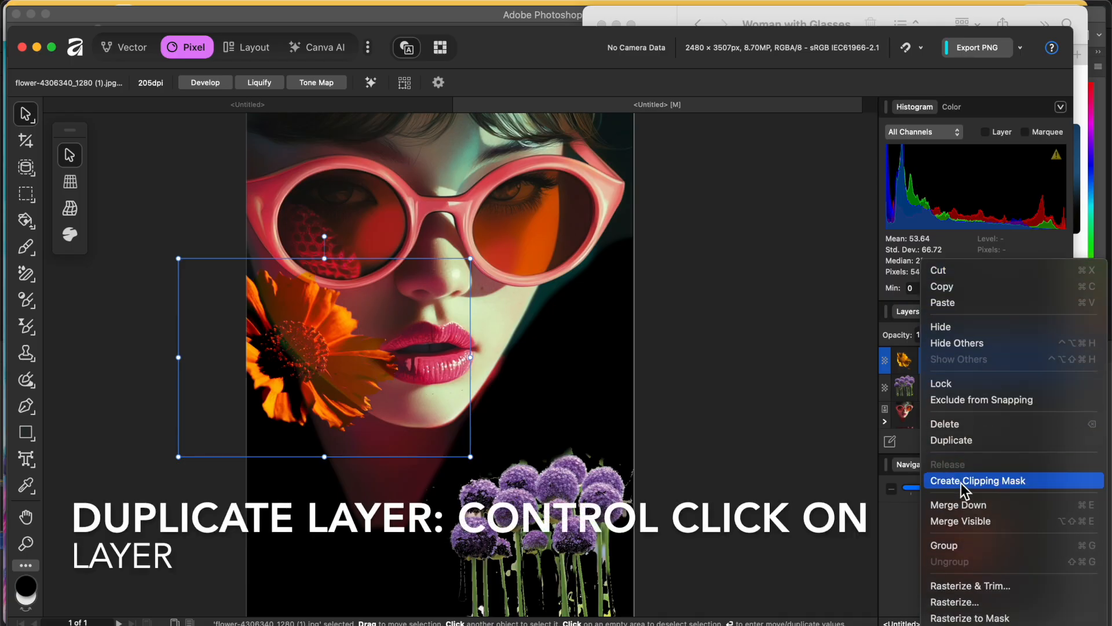
click(962, 441)
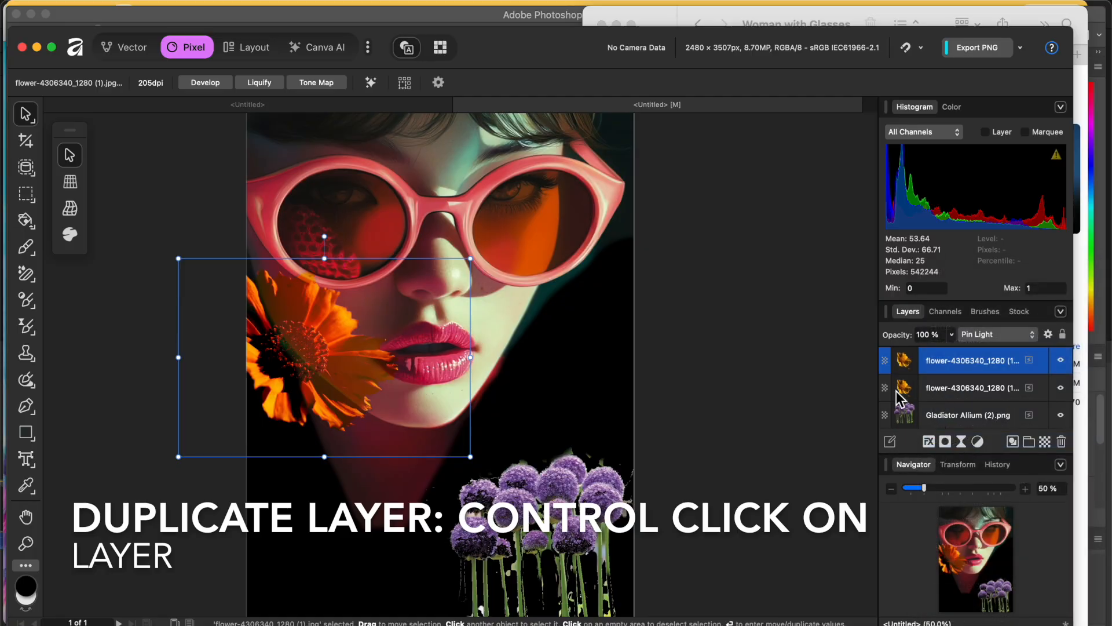
click(1011, 336)
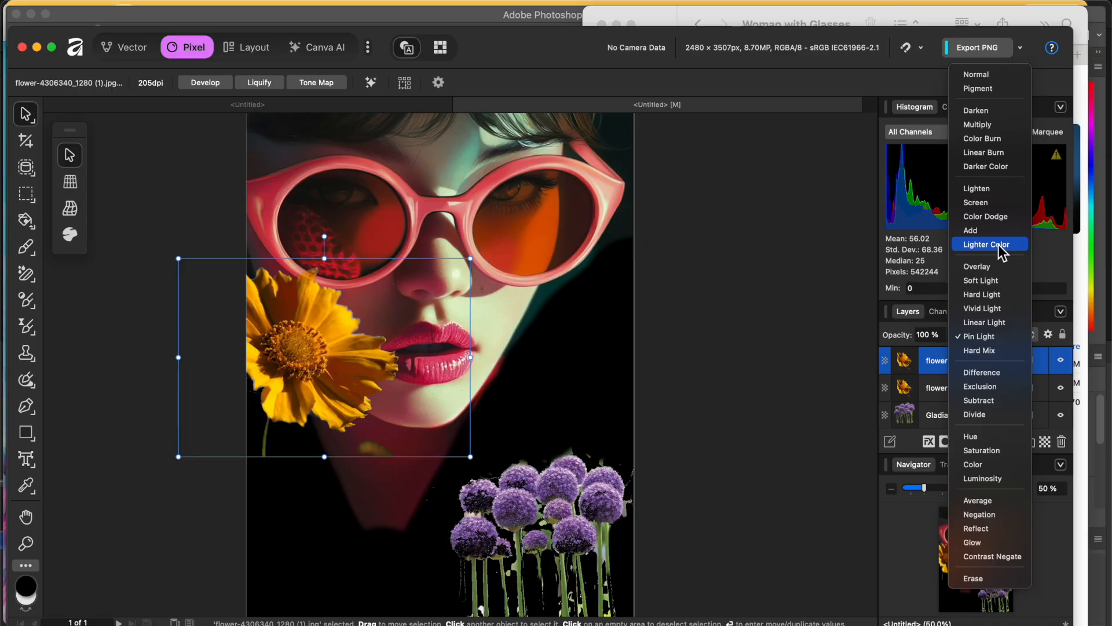
click(999, 245)
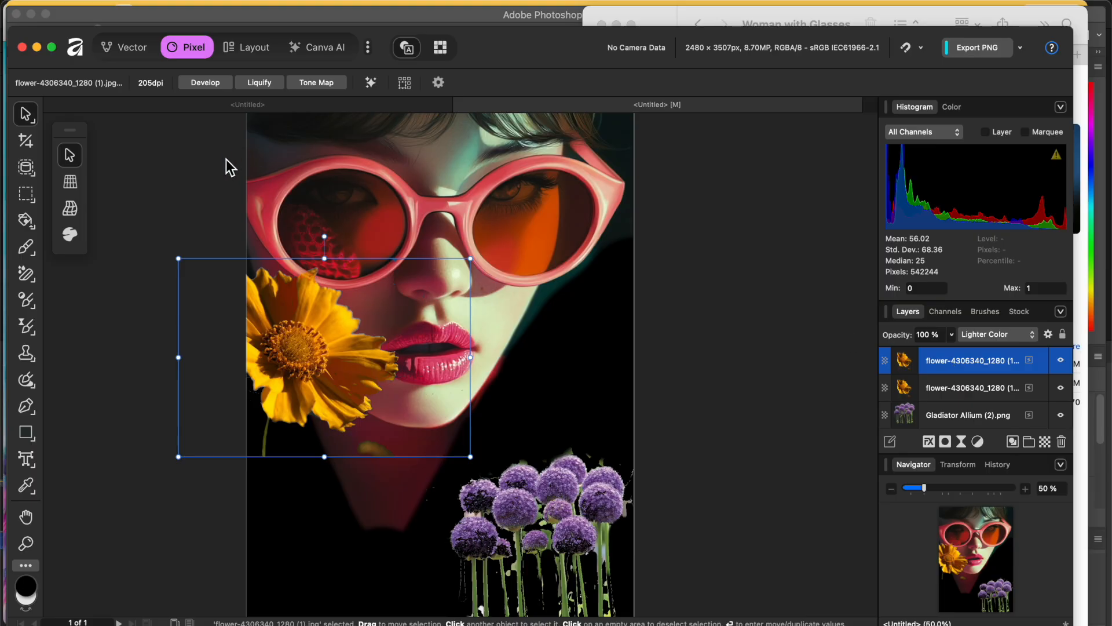
click(212, 168)
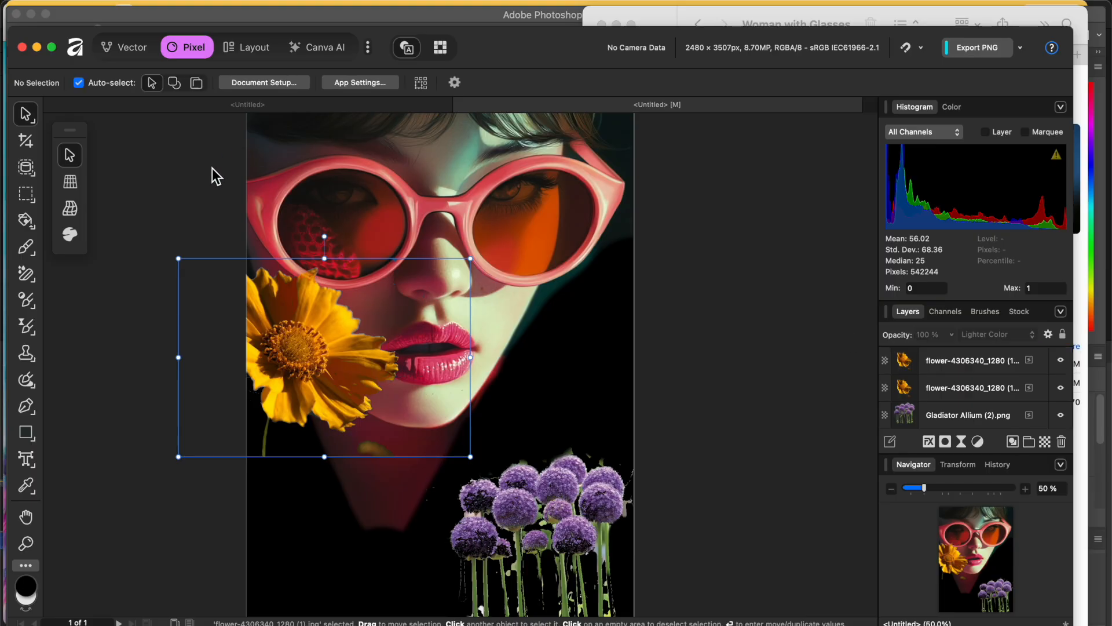
Erase the upper petals and the stem of the top yellow flower copy with the Erase Brush Tool at 257.2 px.
click(28, 271)
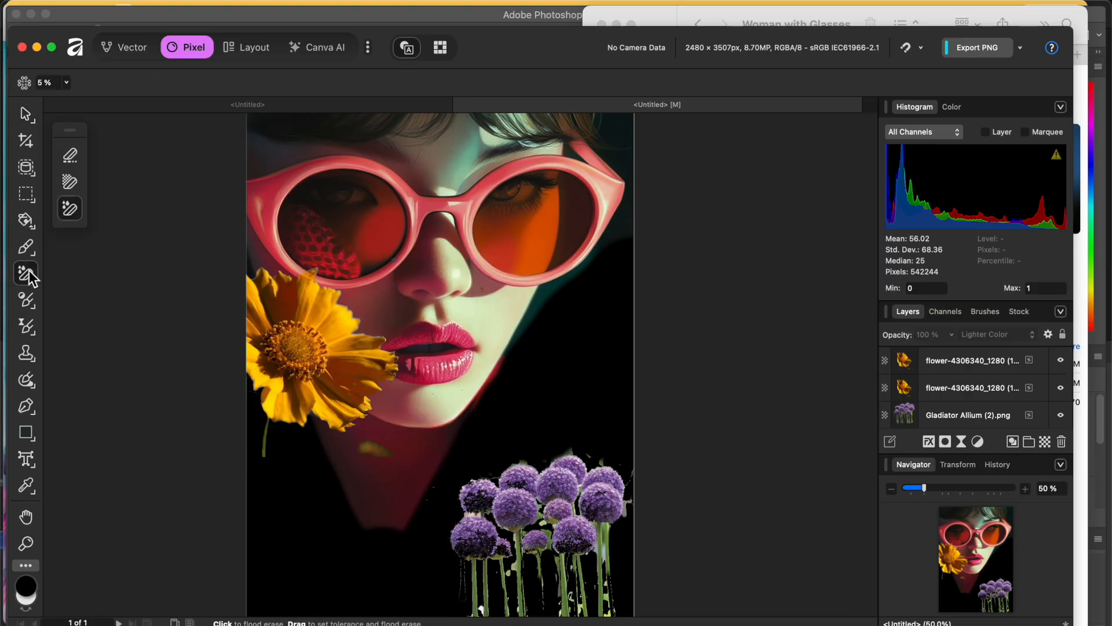
click(74, 155)
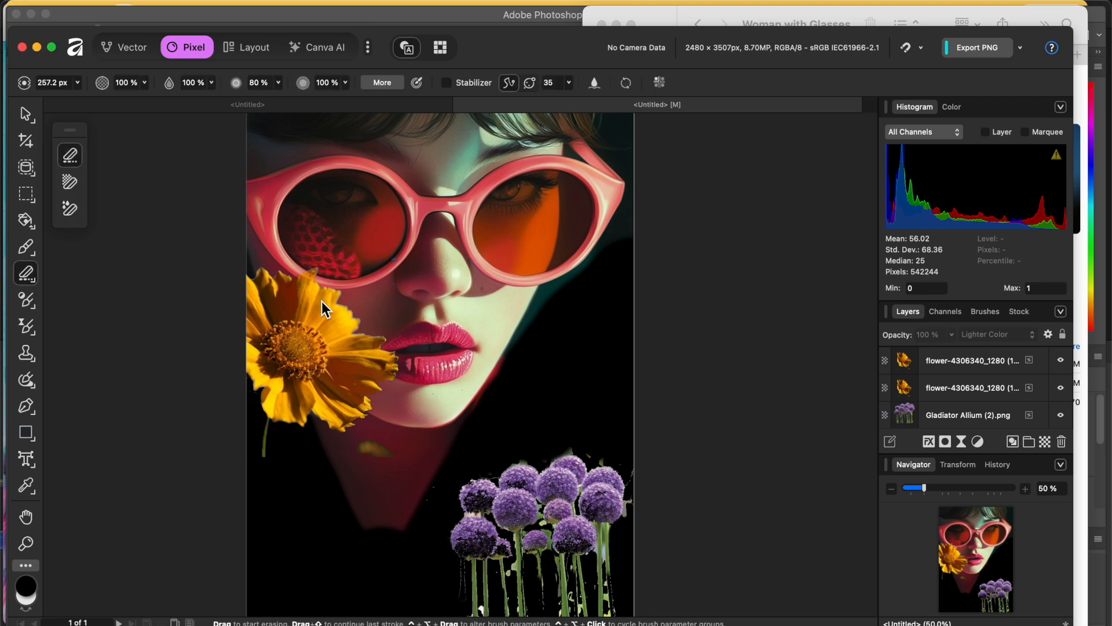
click(963, 366)
mouse_move(353, 356)
mouse_down()
mouse_move(336, 305)
mouse_move(270, 277)
mouse_up()
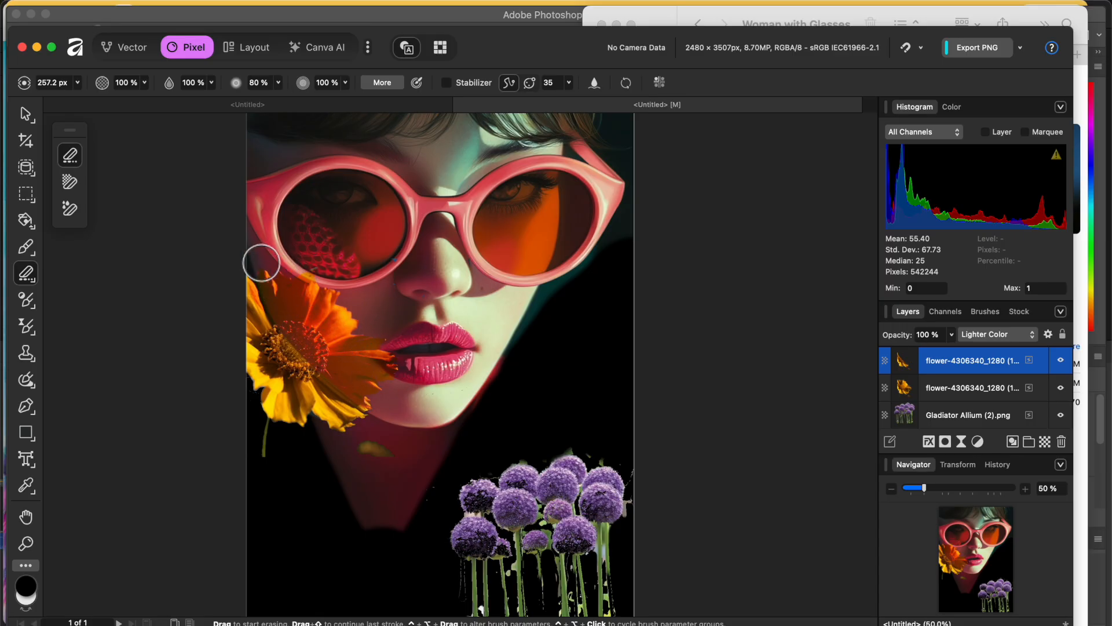
key(super+z)
drag(259, 443, 260, 434)
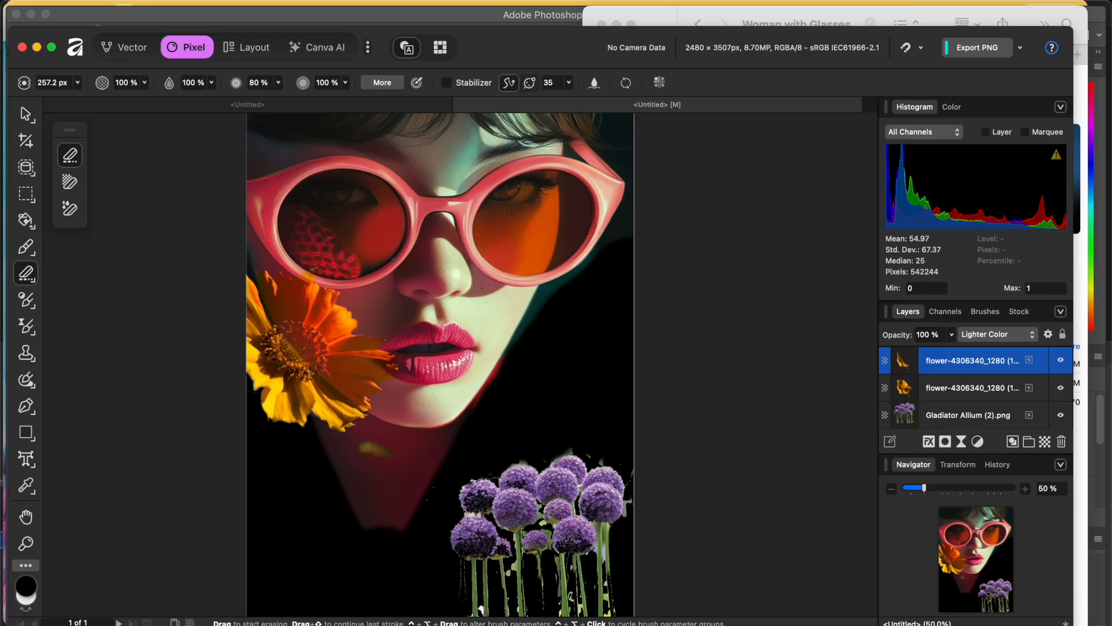
Place dragonfly.jpeg from the Woman with Glasses folder over the yellow flower and undo the accidental erasing mask on it.
click(707, 25)
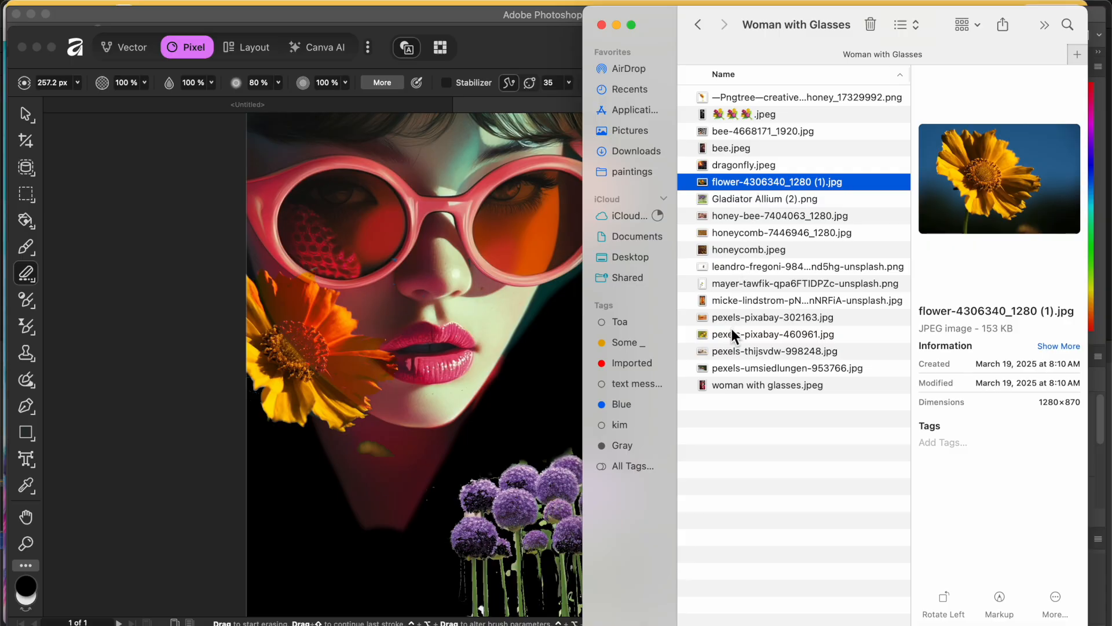
drag(717, 163, 326, 389)
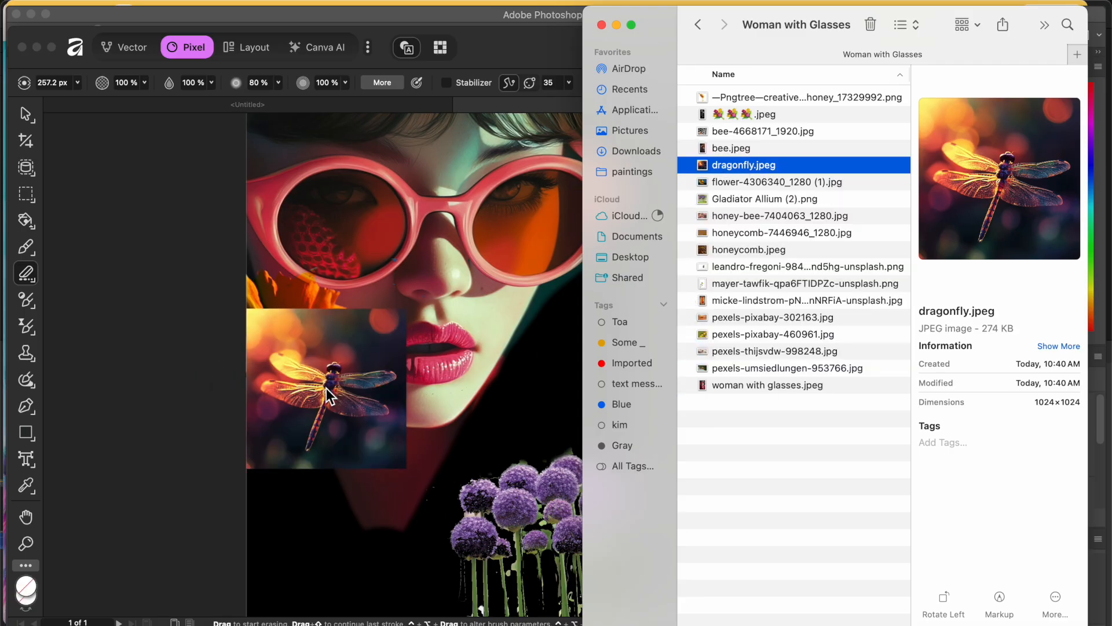
click(387, 448)
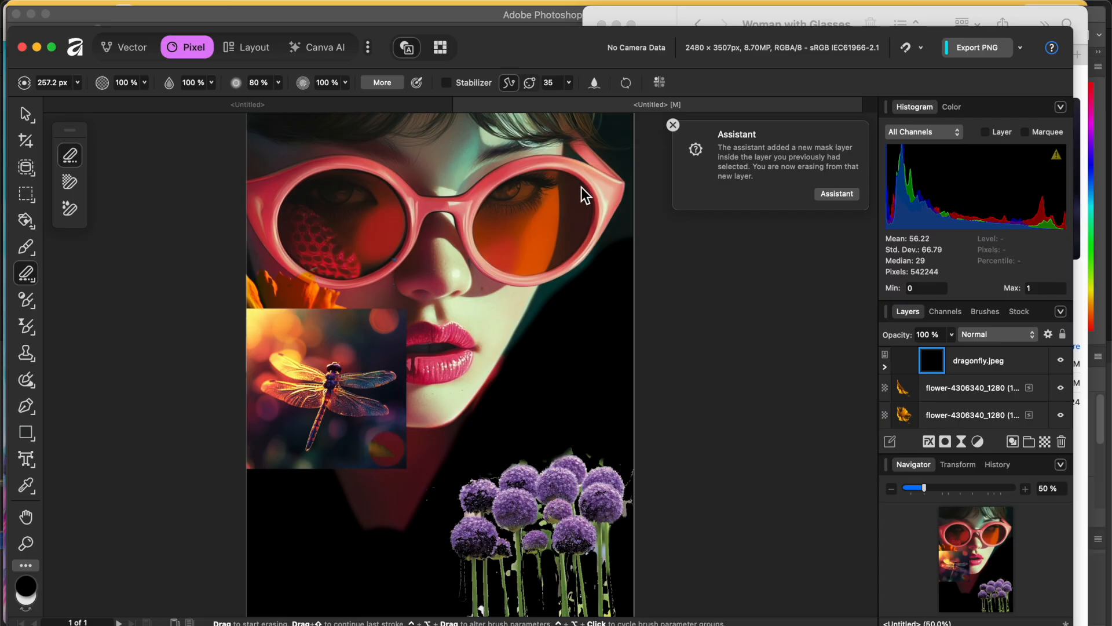
key(super+z)
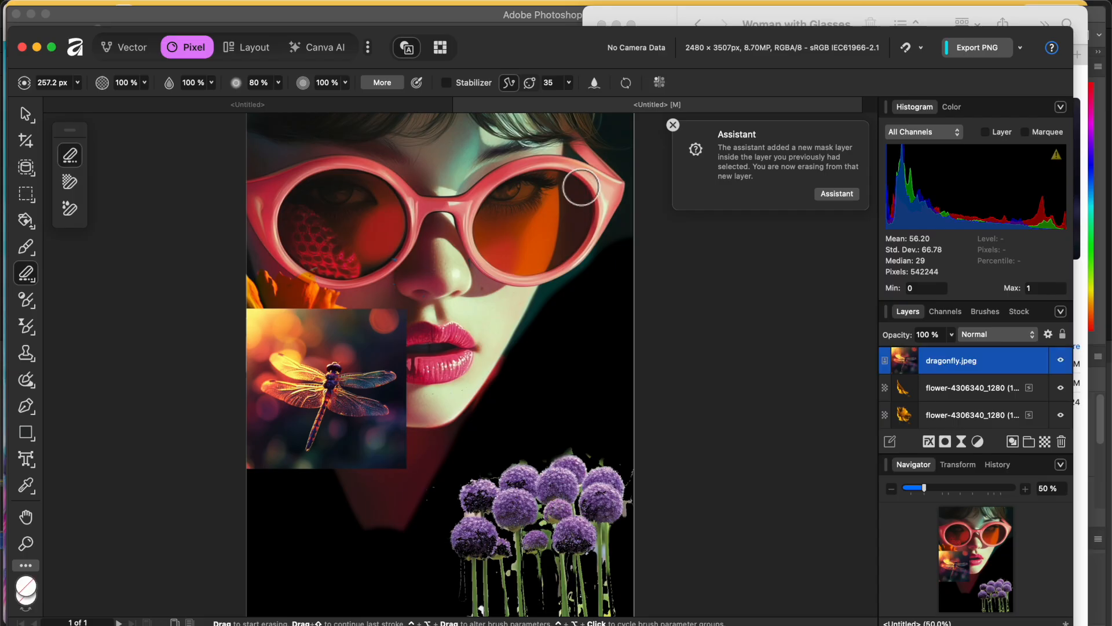
key(super+t)
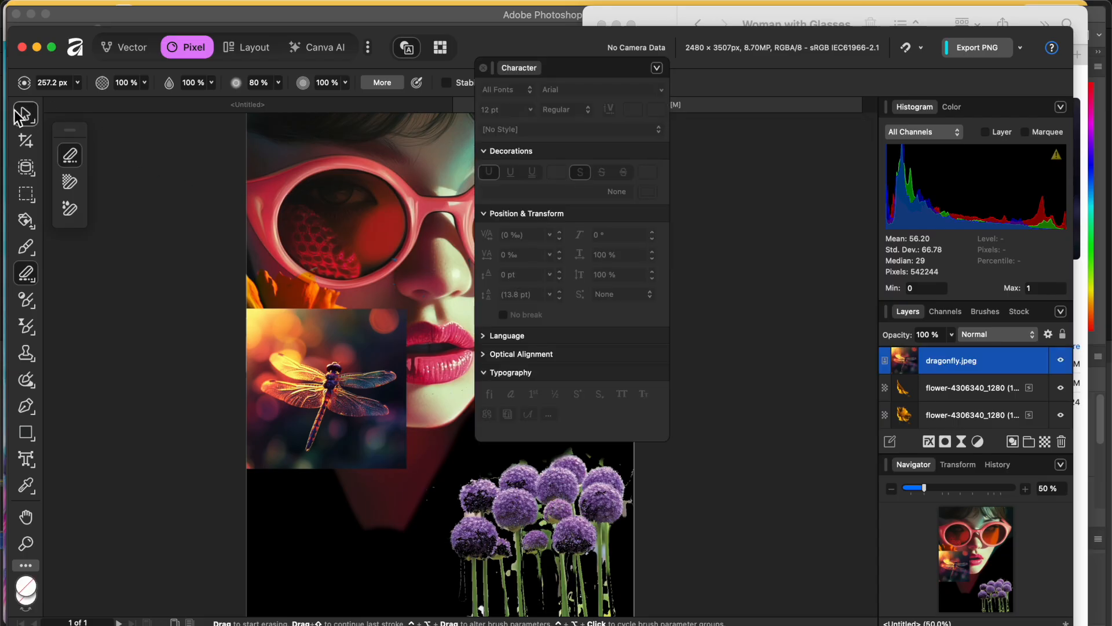
click(26, 114)
click(483, 68)
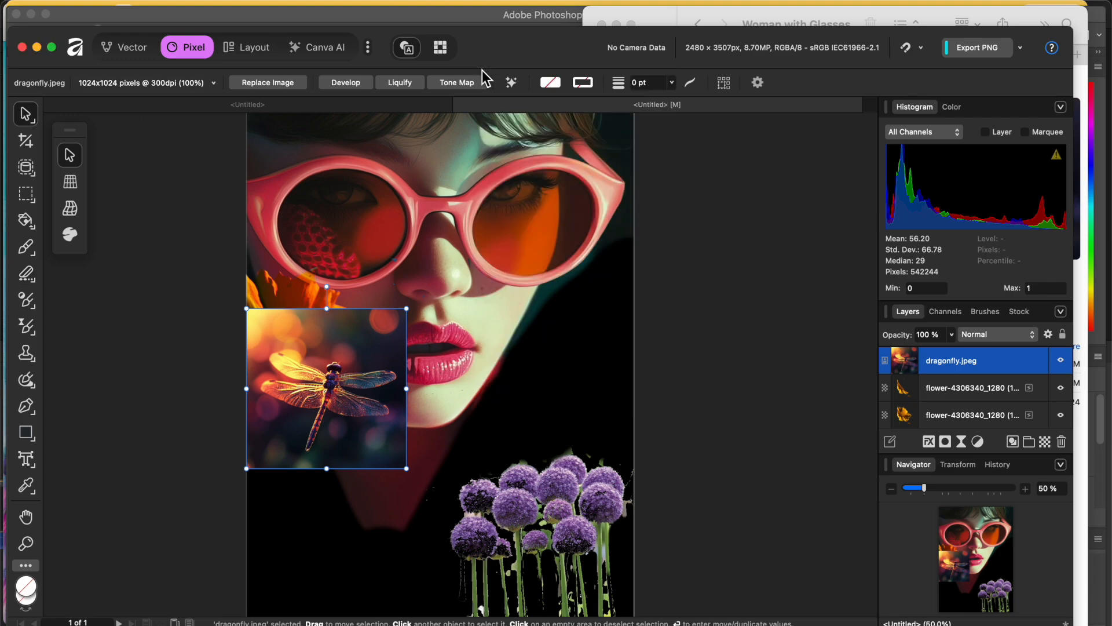
Enlarge the dragonfly image to 174 dpi, tilted clockwise, in the page's lower-left corner below the flower.
drag(408, 309, 507, 209)
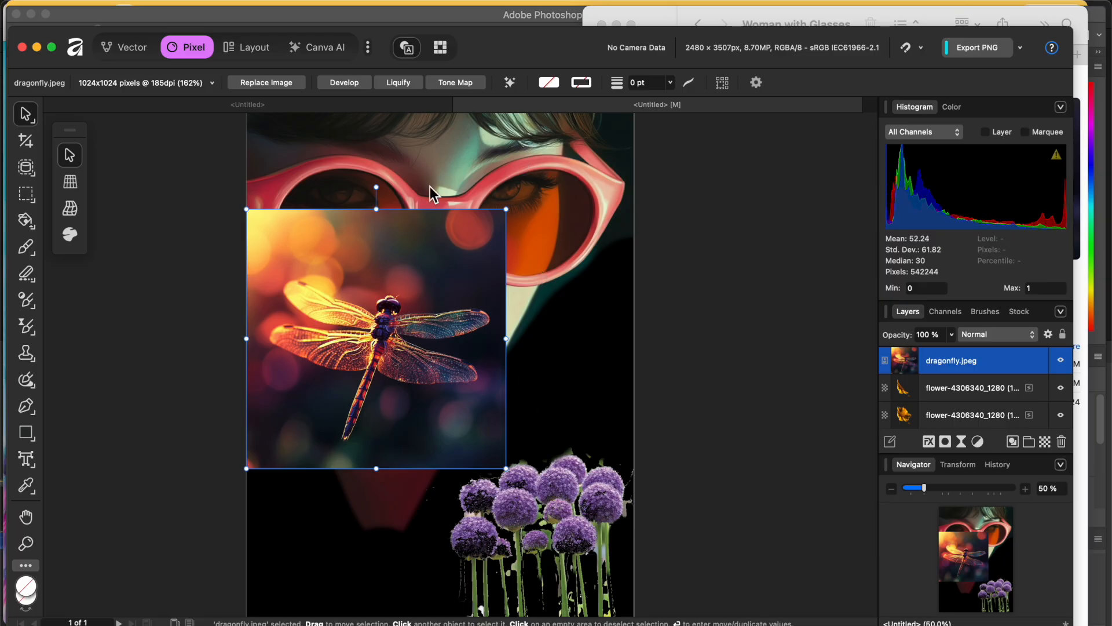
drag(378, 188, 426, 193)
drag(398, 283, 349, 461)
scroll(366, 447, down, 3)
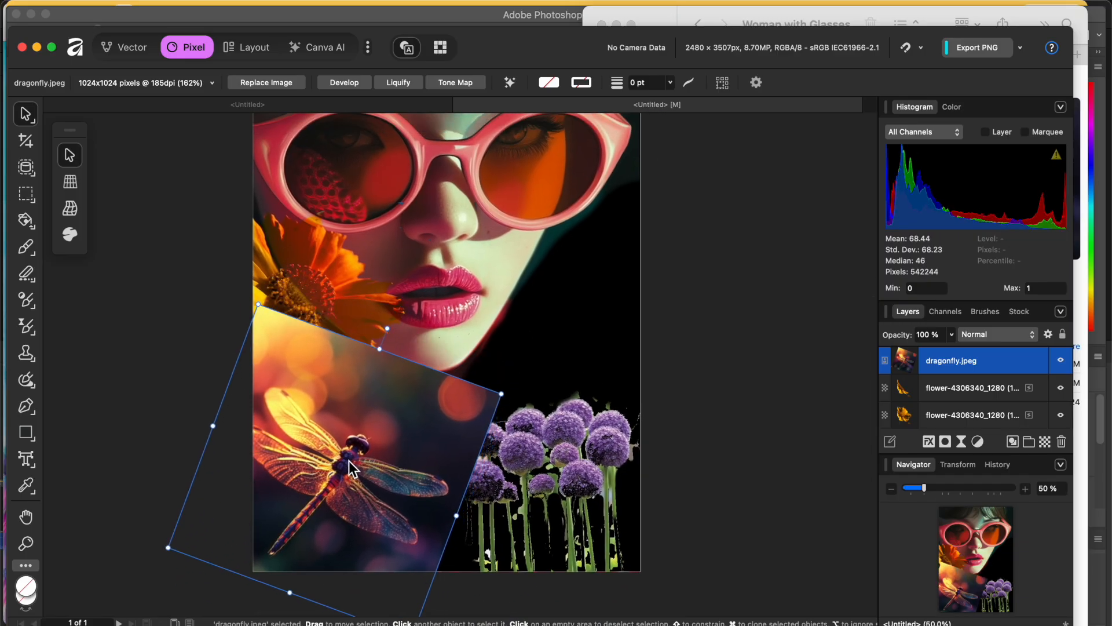
mouse_move(501, 392)
mouse_down()
mouse_move(526, 378)
mouse_move(518, 384)
mouse_up()
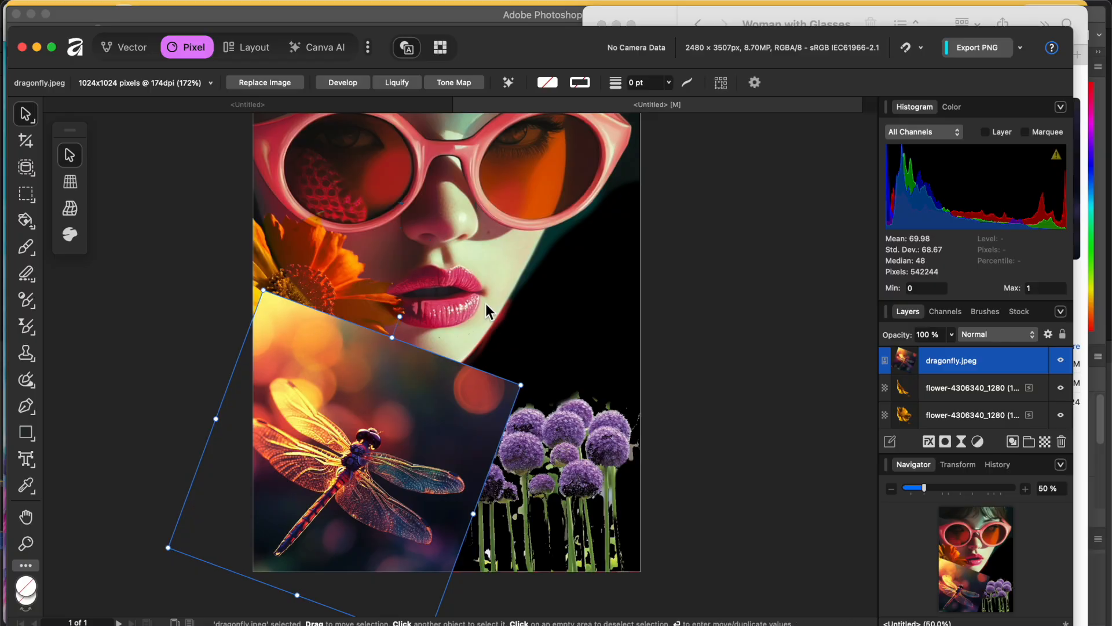
Set the dragonfly layer's blend mode to Add, then shift and rotate it below the lips.
click(997, 335)
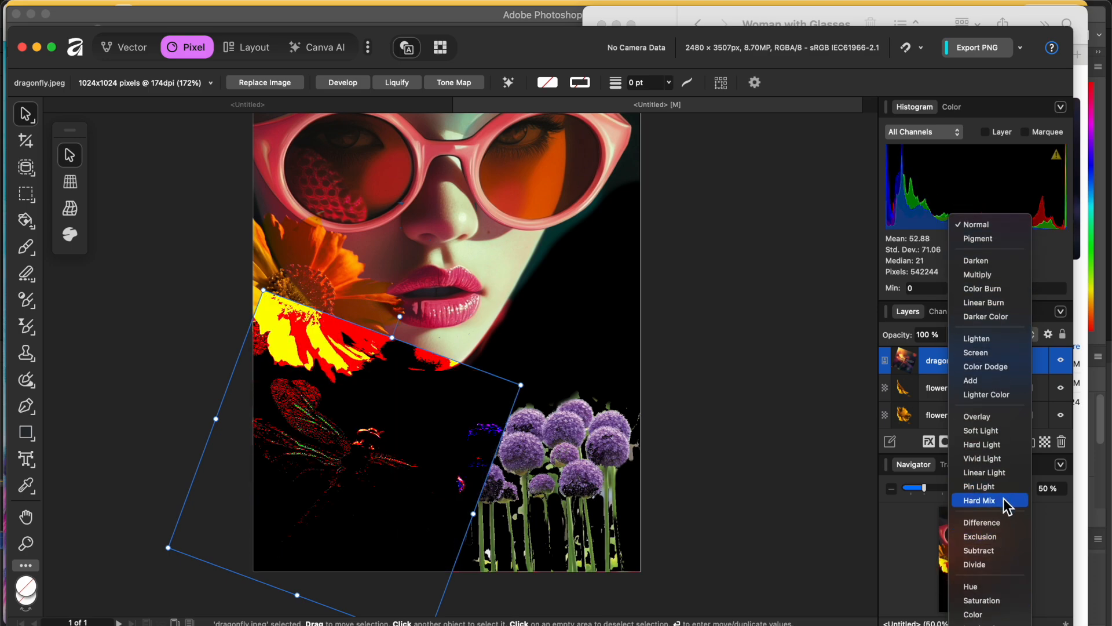
click(985, 381)
drag(388, 414, 447, 373)
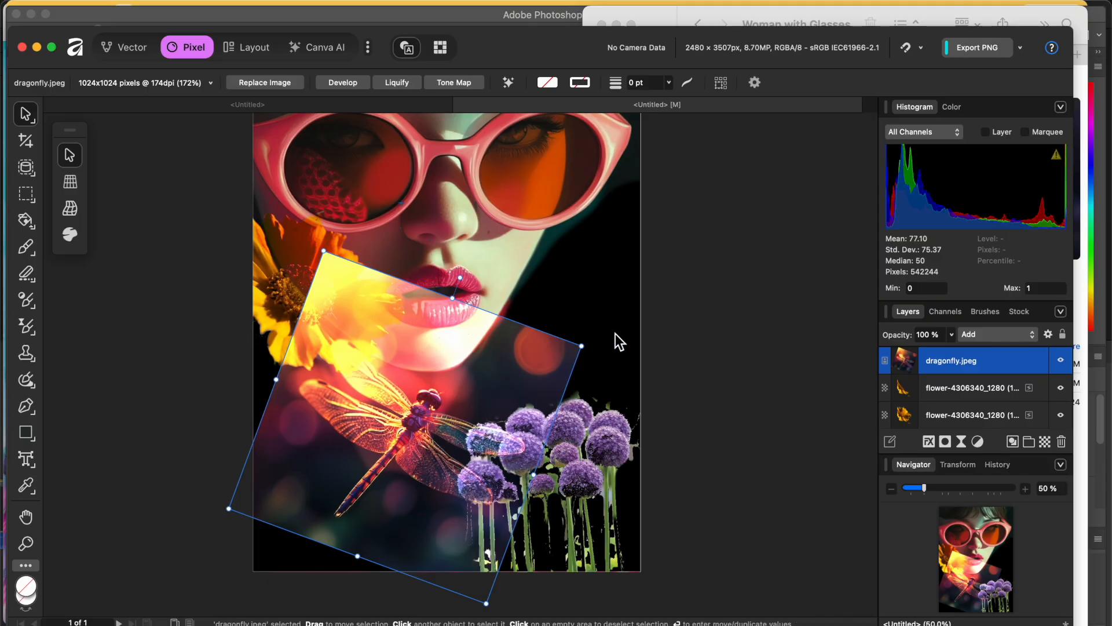
drag(461, 279, 336, 377)
mouse_move(403, 395)
mouse_down()
mouse_move(467, 381)
mouse_move(409, 413)
mouse_up()
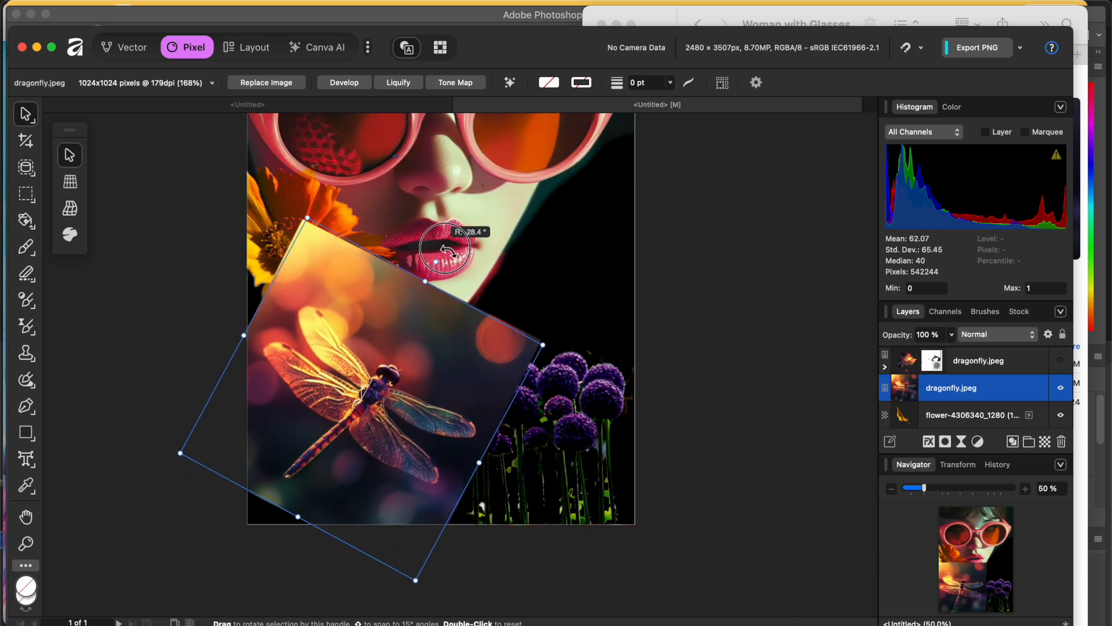
Move the second dragonfly image to the page's lower-left corner and enlarge it to 150 dpi.
drag(355, 394, 313, 401)
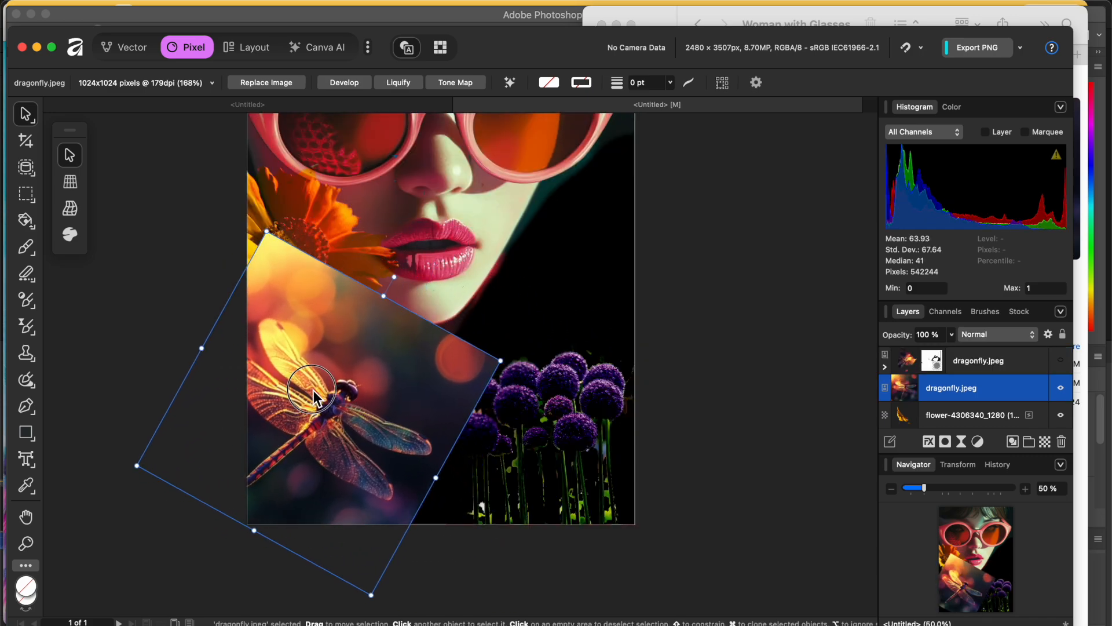
drag(502, 361, 572, 339)
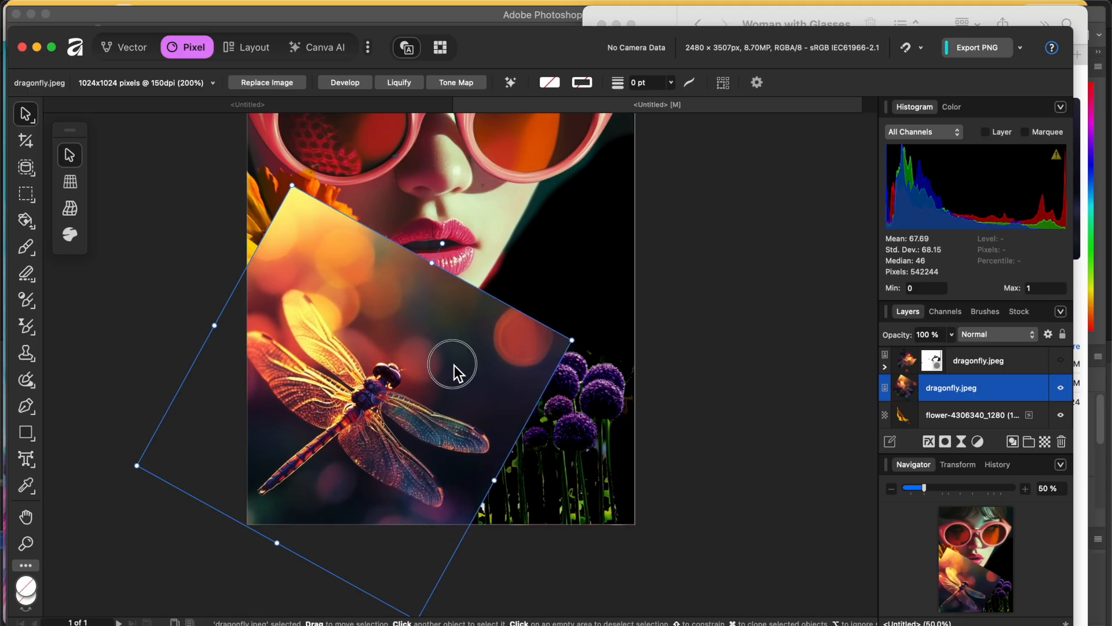
drag(454, 365, 435, 350)
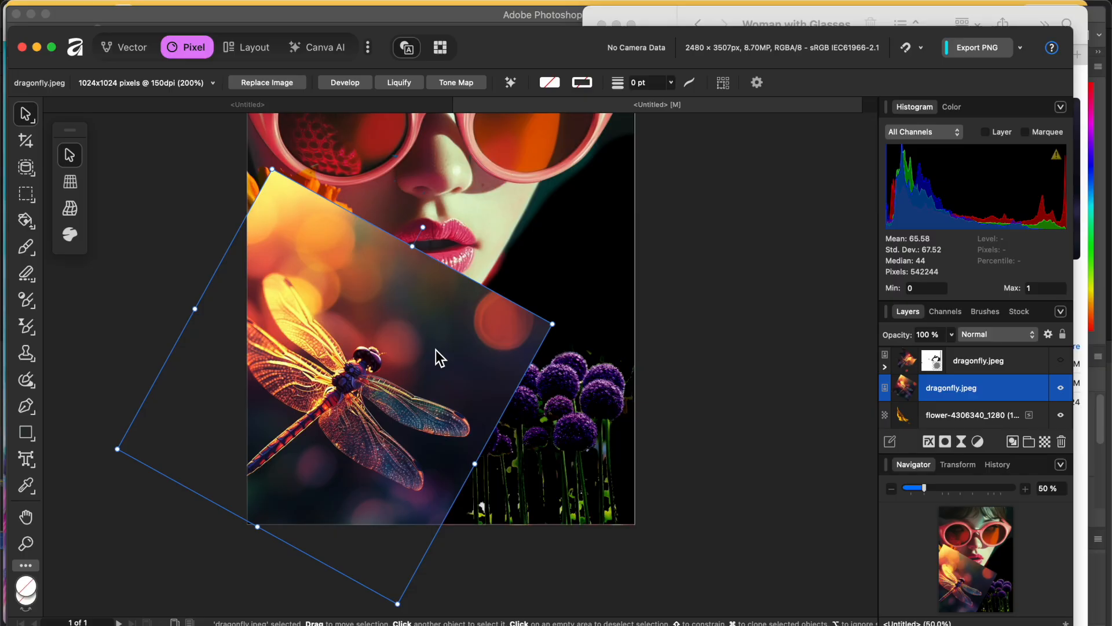
key(Return)
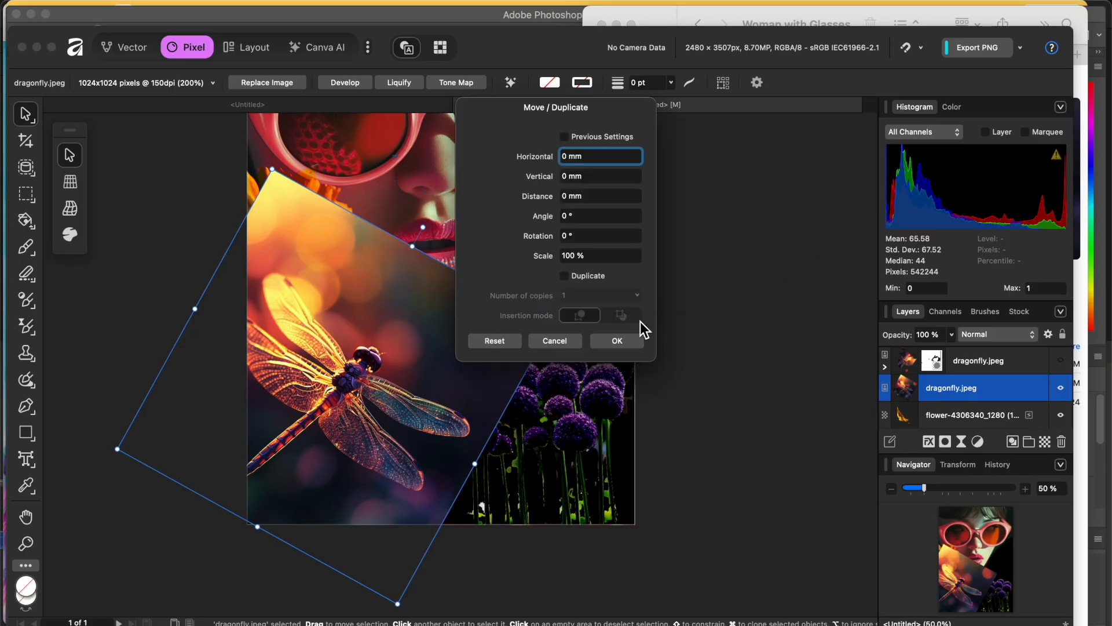
click(609, 344)
click(799, 293)
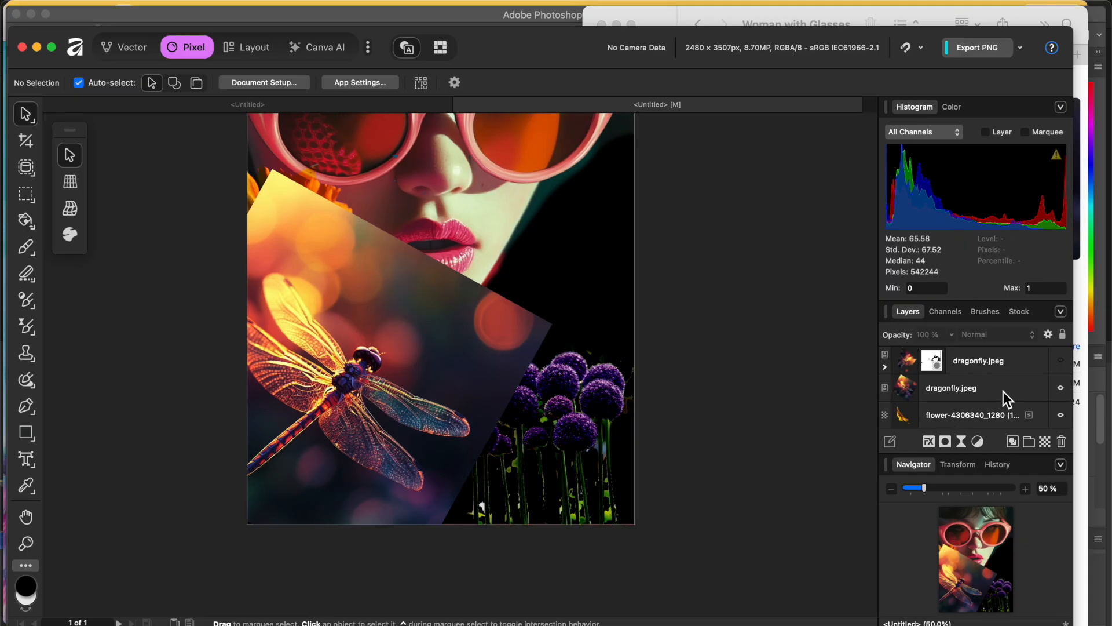
Delete the hidden masked dragonfly layer and set the remaining dragonfly layer's blend mode to Add.
click(906, 360)
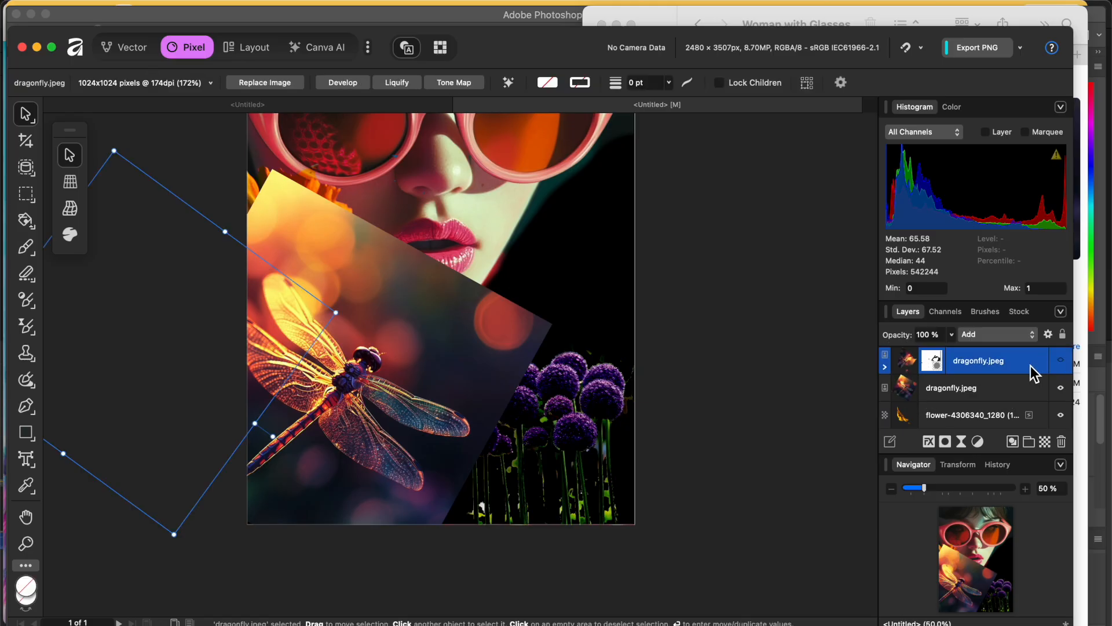
key(Delete)
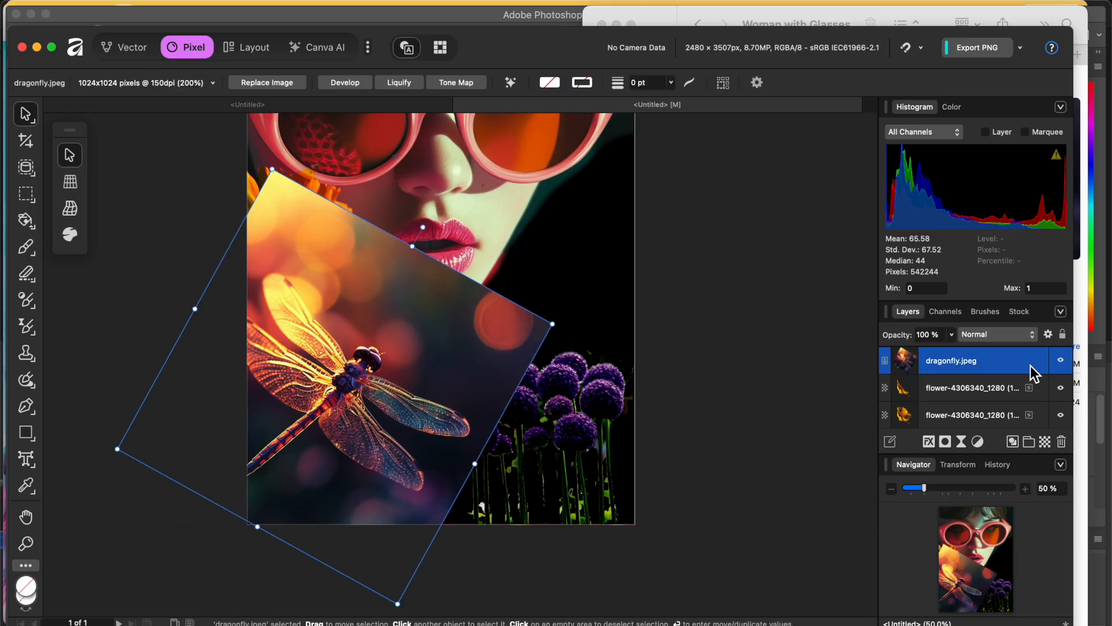
click(1003, 333)
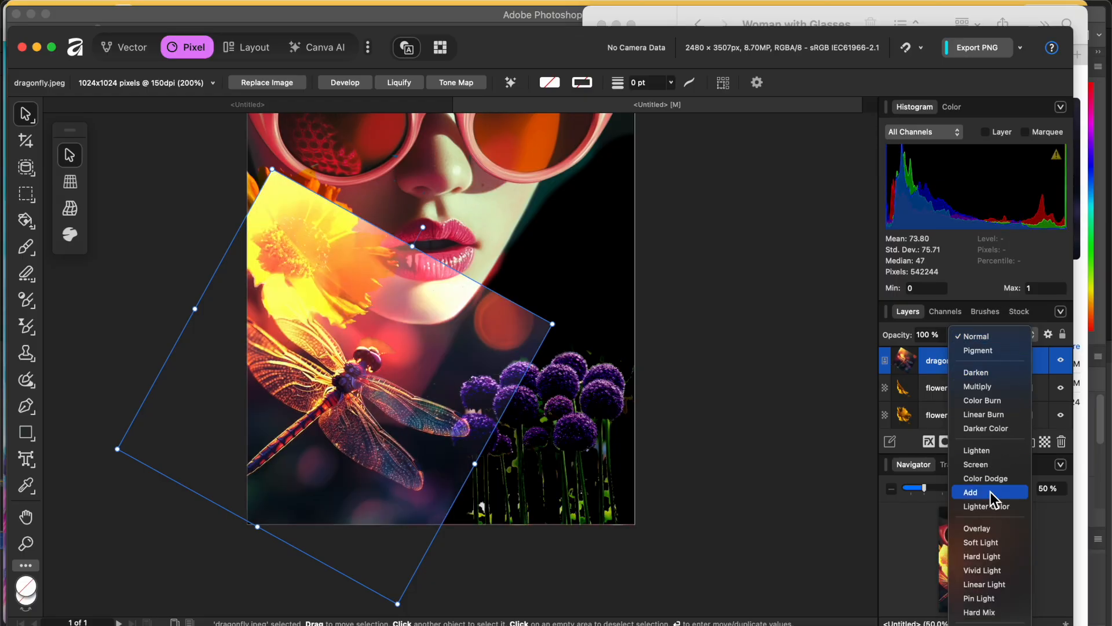
click(991, 492)
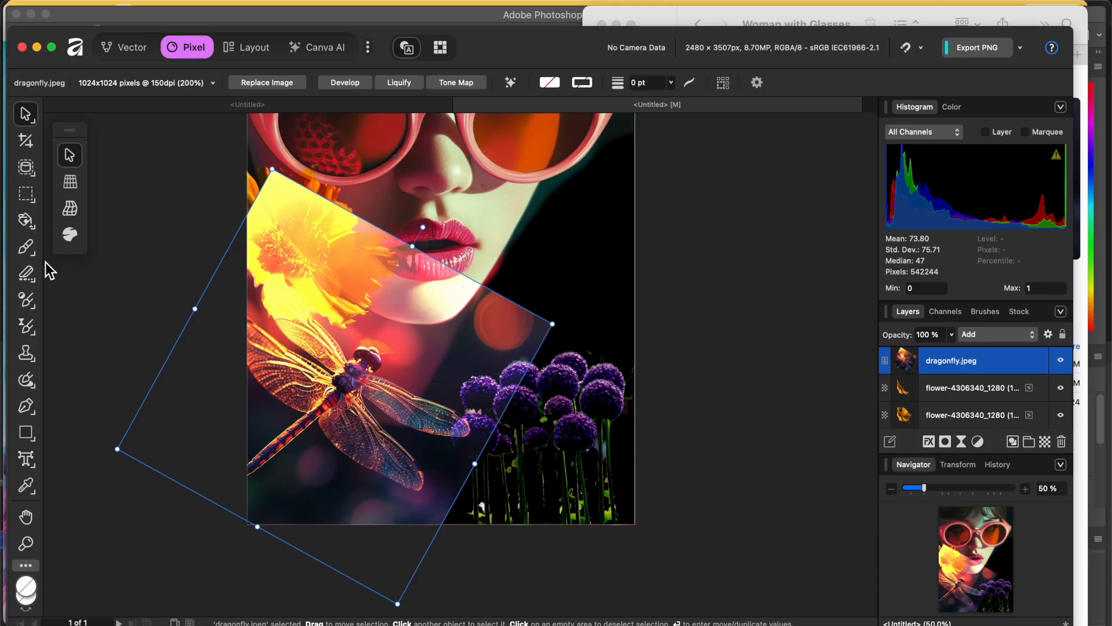
Erase the dragonfly image's glow and background over the yellow flower, the lips and the chin with the Erase Brush.
click(27, 272)
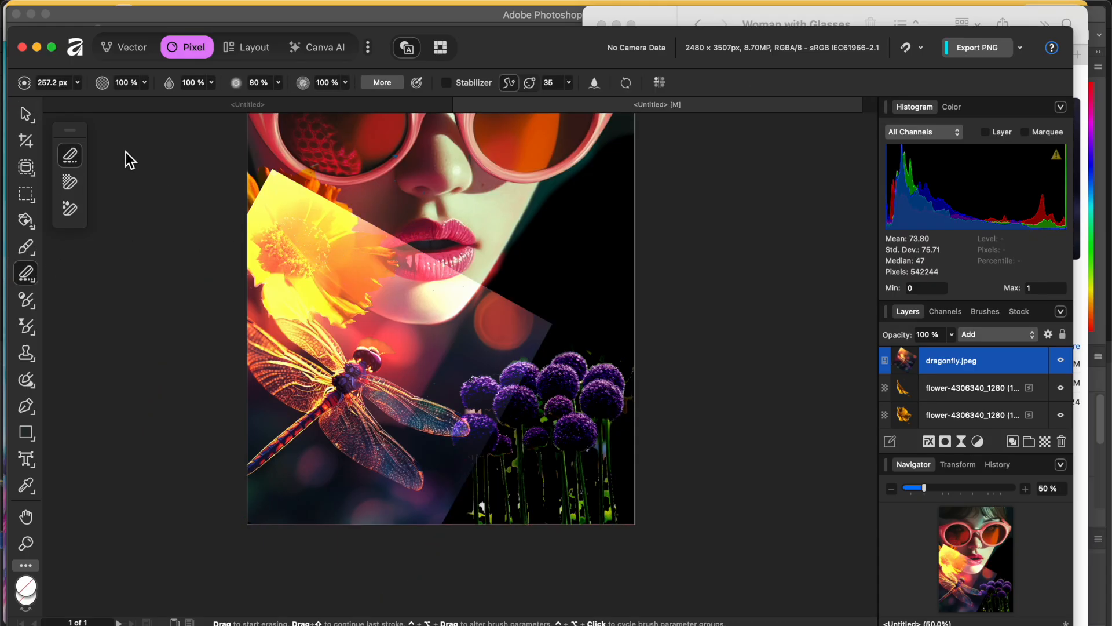
mouse_move(294, 234)
mouse_down()
mouse_move(295, 215)
mouse_move(266, 223)
mouse_move(266, 176)
mouse_move(322, 200)
mouse_move(307, 237)
mouse_move(255, 246)
mouse_move(261, 290)
mouse_move(289, 285)
mouse_move(291, 260)
mouse_move(284, 287)
mouse_move(325, 292)
mouse_move(342, 309)
mouse_move(371, 249)
mouse_move(336, 270)
mouse_move(307, 258)
mouse_move(319, 284)
mouse_move(298, 246)
mouse_move(322, 268)
mouse_up()
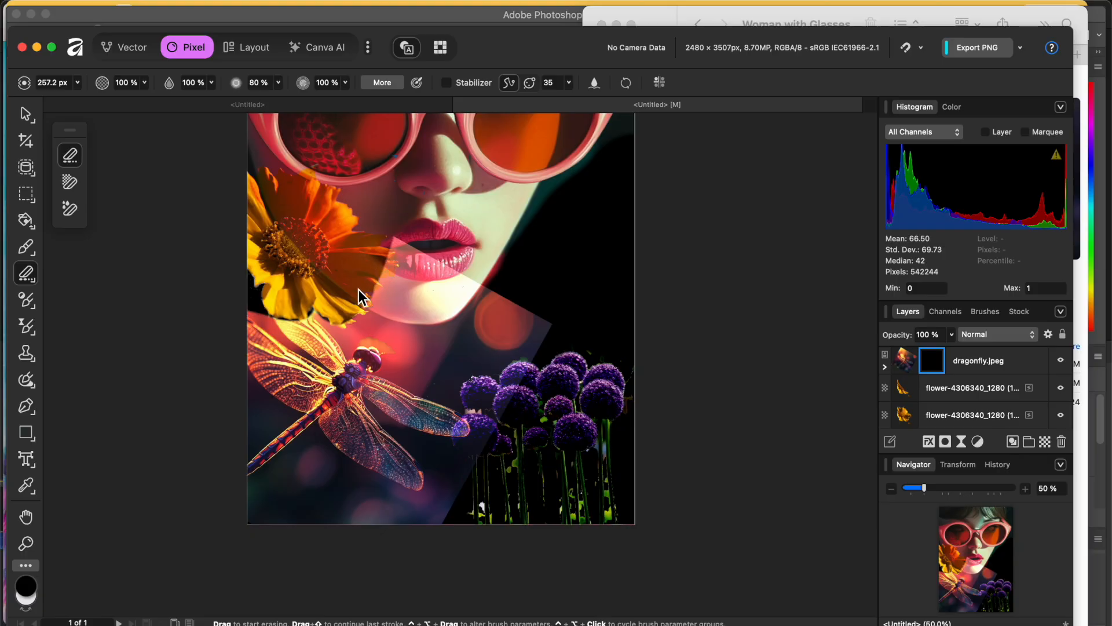
mouse_move(384, 251)
mouse_down()
mouse_move(407, 232)
mouse_move(376, 284)
mouse_move(384, 297)
mouse_move(403, 299)
mouse_move(429, 254)
mouse_up()
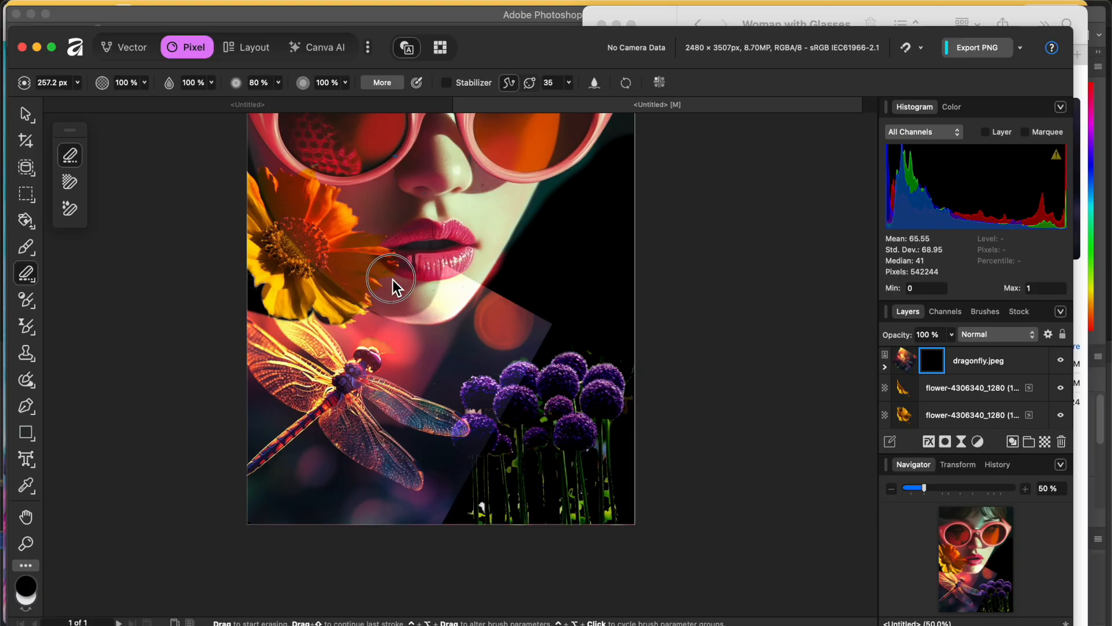
drag(451, 273, 420, 301)
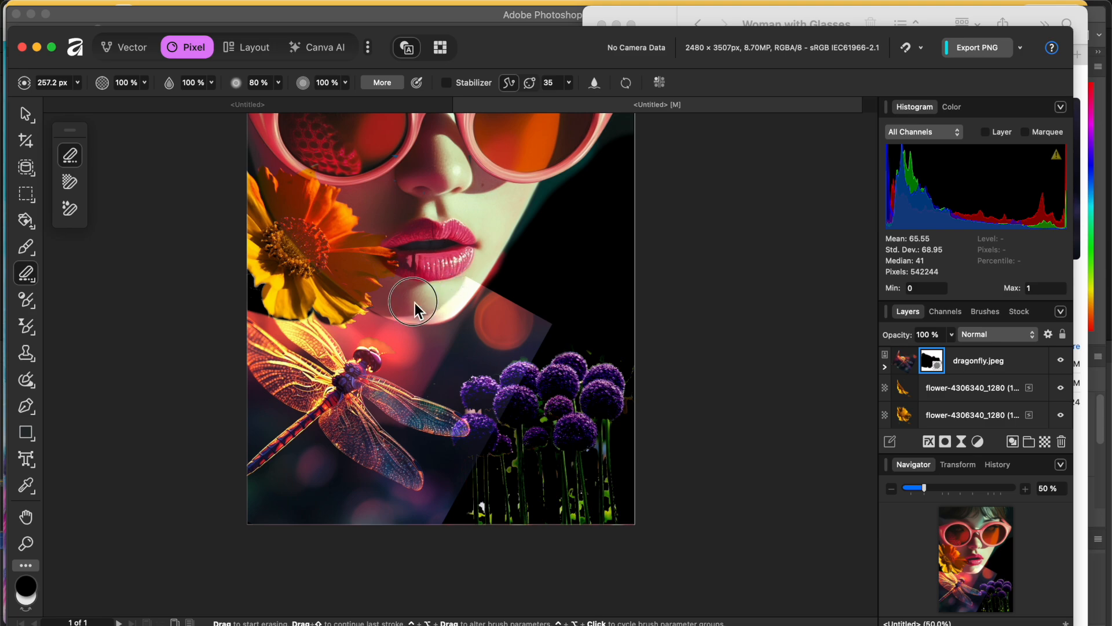
drag(467, 265, 450, 297)
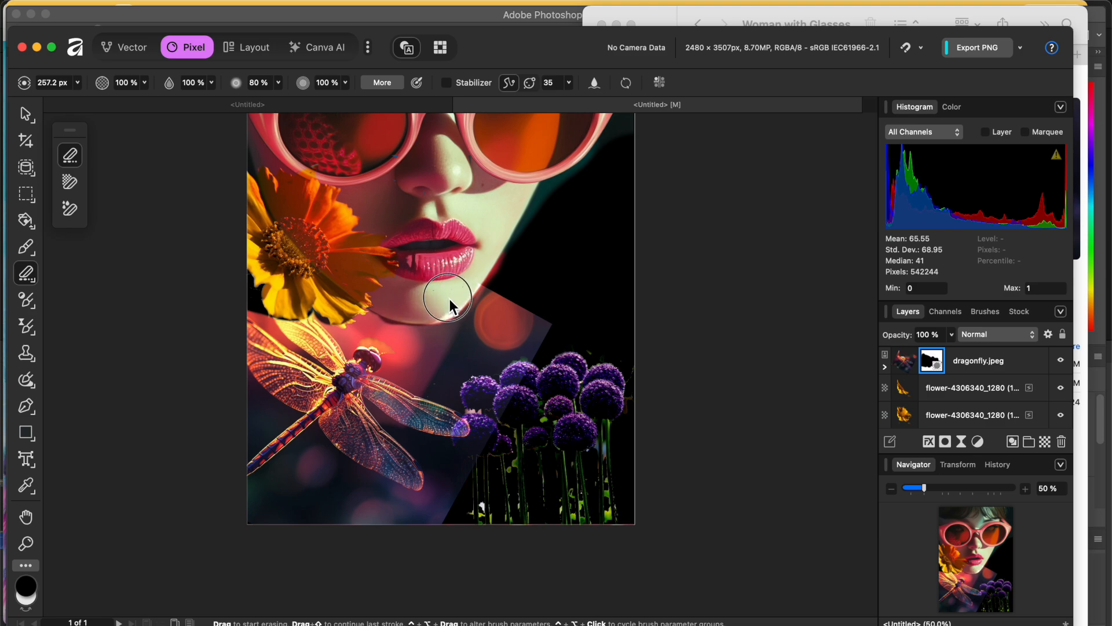
drag(489, 248, 499, 262)
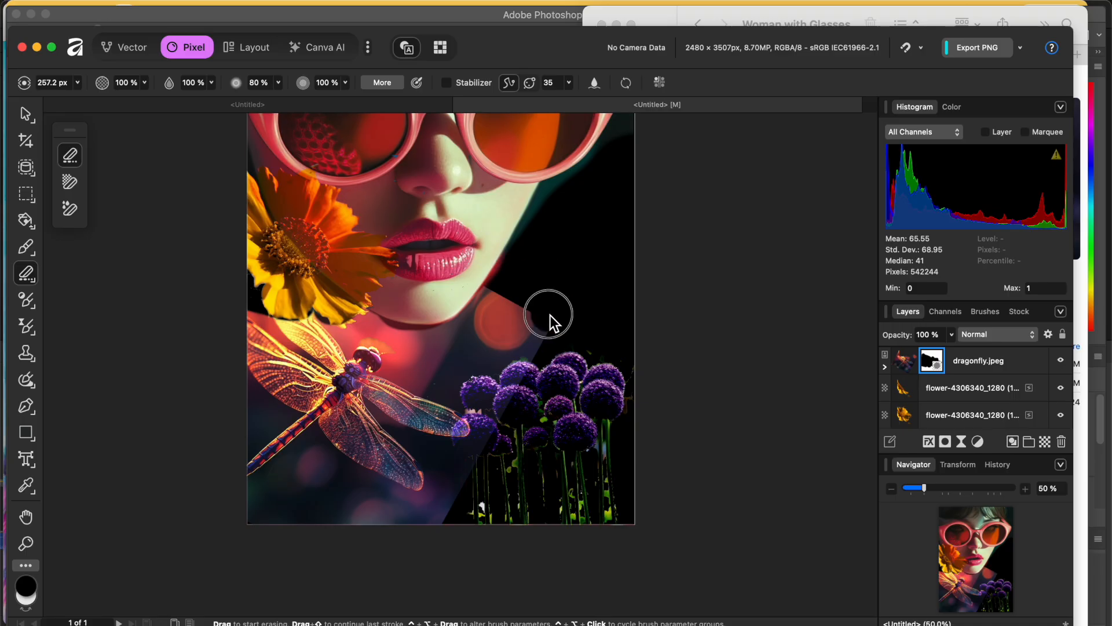
Erase the dragonfly image's remaining background from the black area beside the chin and around the purple alliums.
mouse_move(541, 315)
mouse_down()
mouse_move(522, 367)
mouse_move(540, 294)
mouse_up()
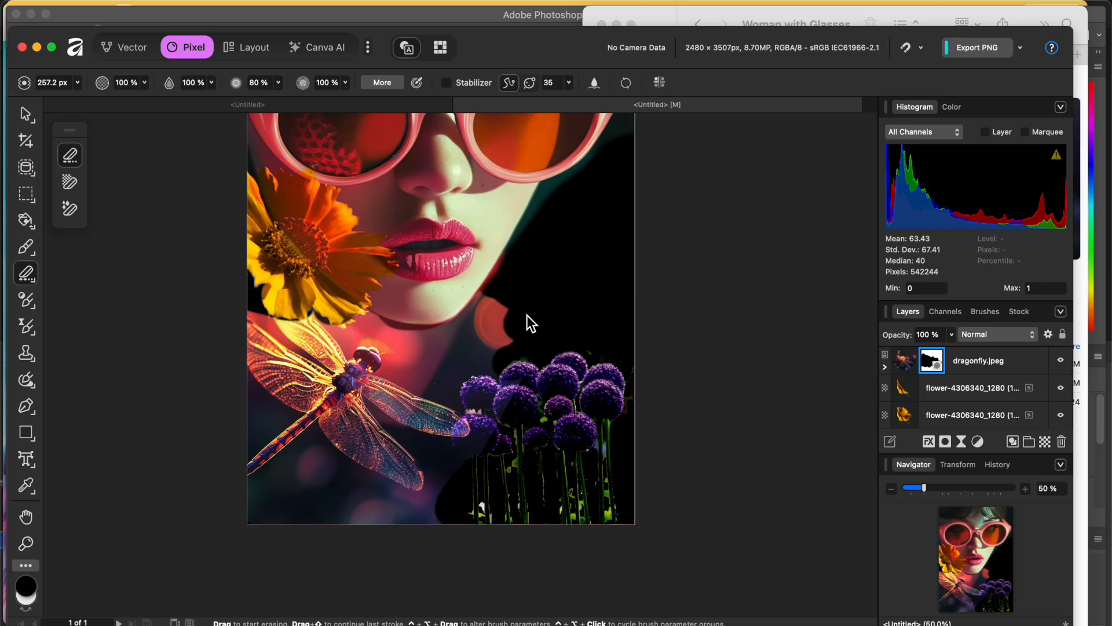
mouse_move(507, 284)
mouse_down()
mouse_move(482, 316)
mouse_move(510, 339)
mouse_up()
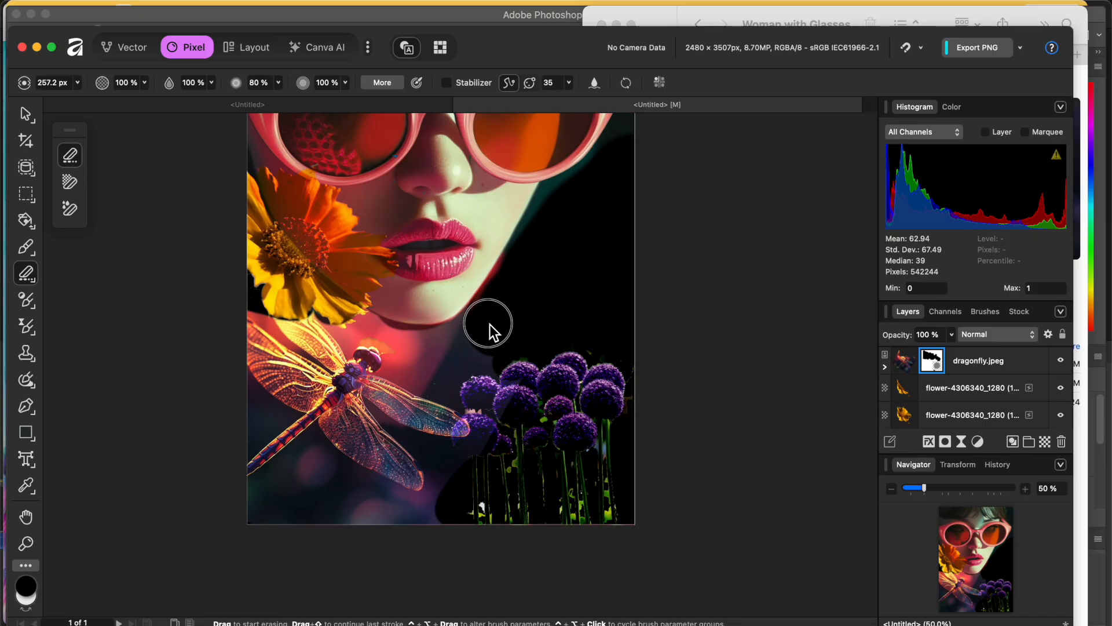
drag(462, 384, 491, 396)
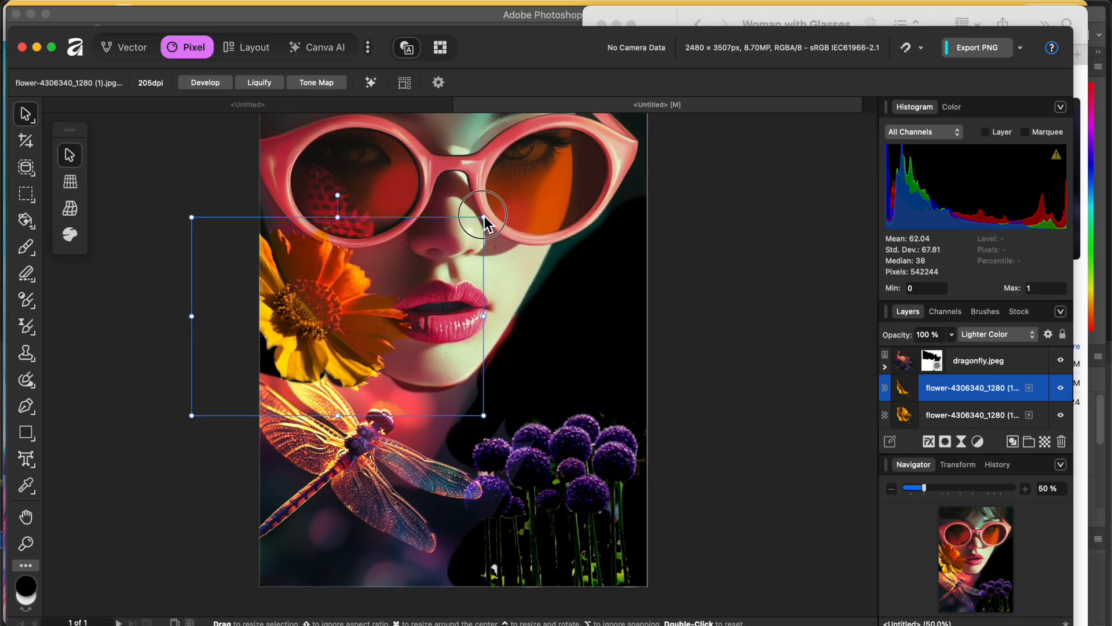
Select both yellow flower layers and enlarge them together slightly toward the glasses, then deselect them.
drag(485, 218, 506, 186)
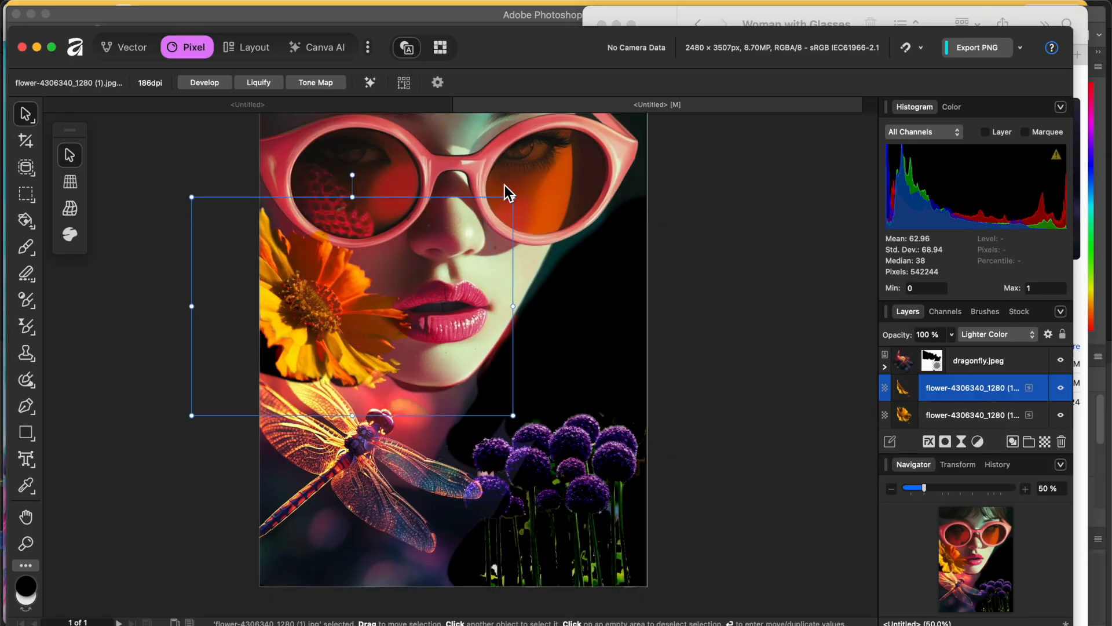
key(super+z)
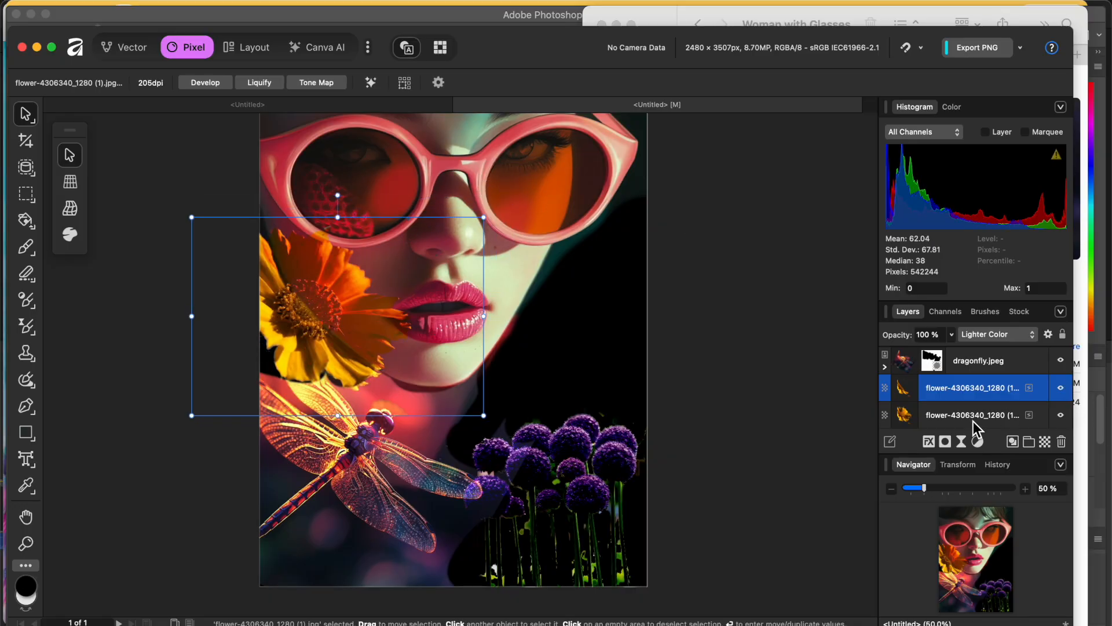
shift+click(974, 416)
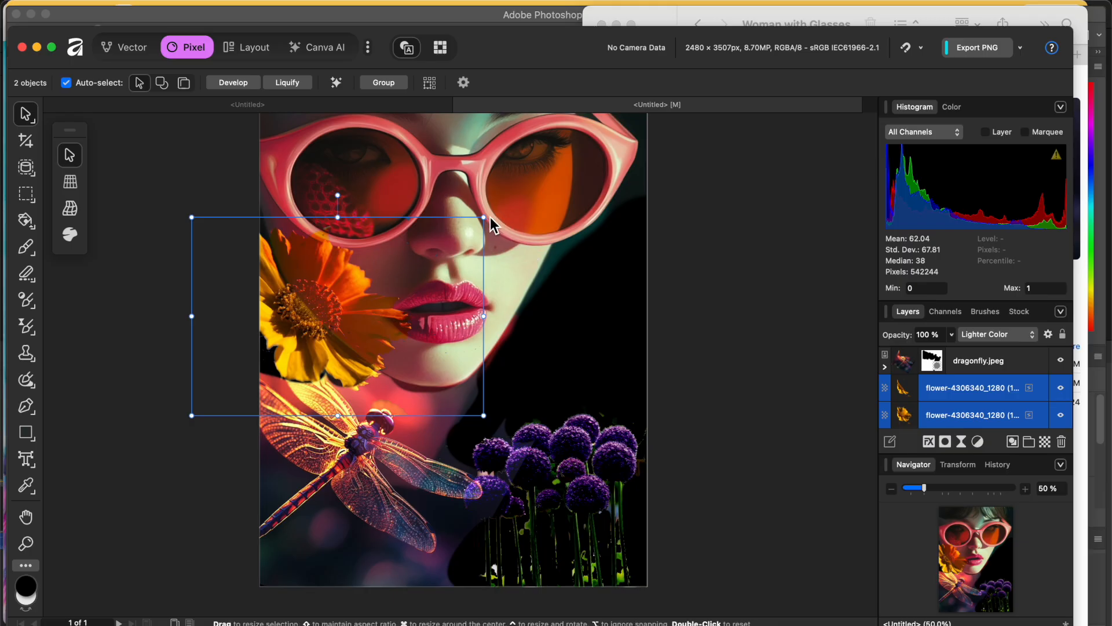
drag(484, 219, 490, 207)
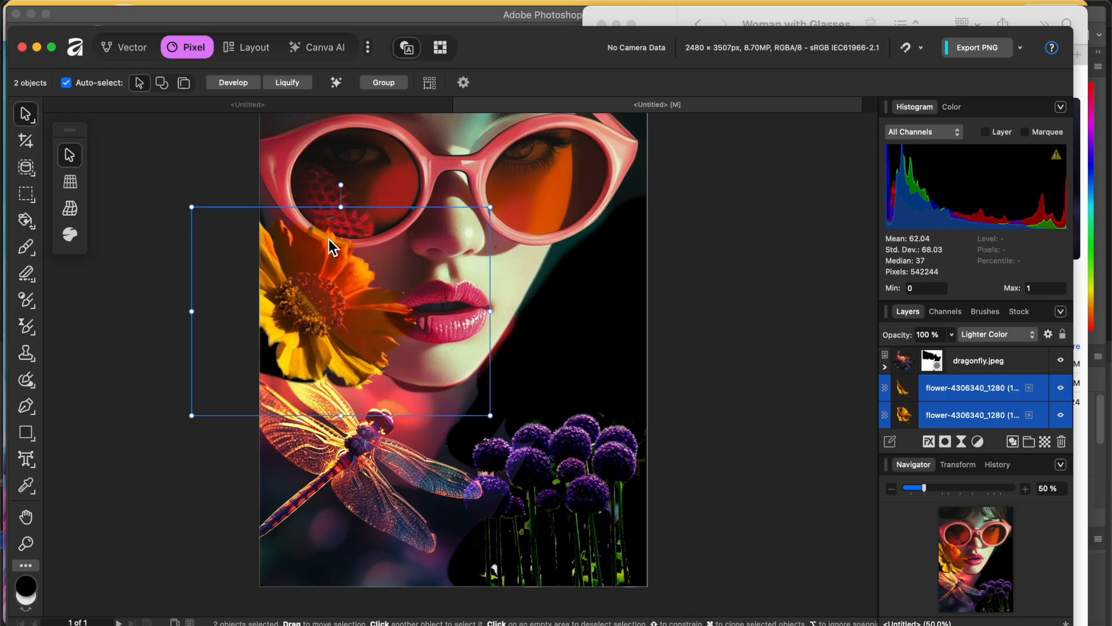
click(727, 323)
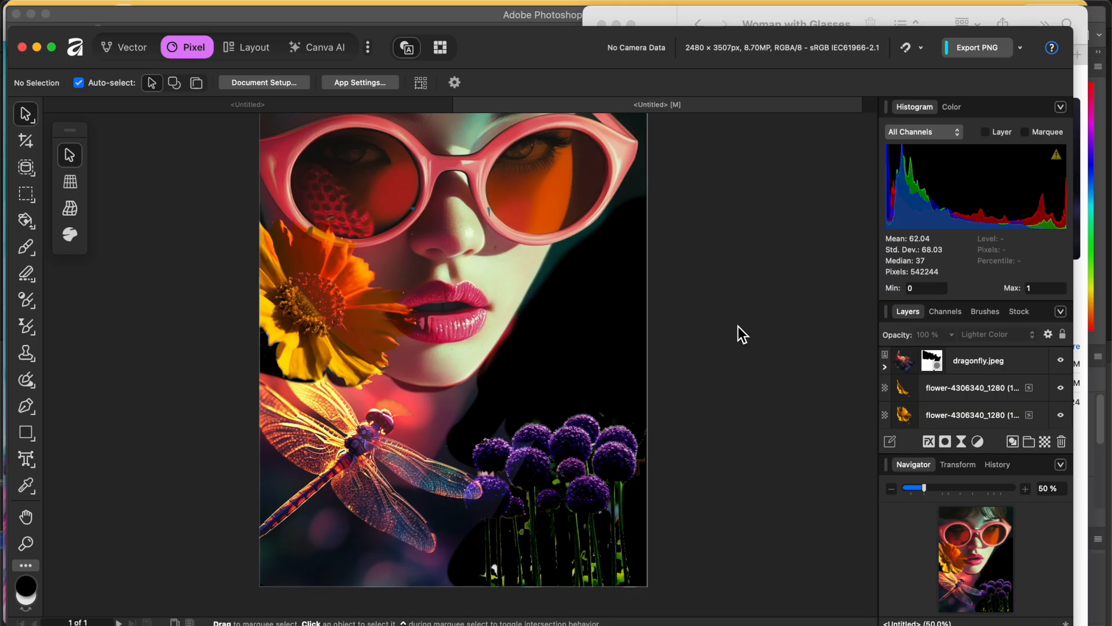
Place honeycomb.jpeg from the Woman with Glasses folder over the lens above the yellow flower and enlarge it to 269 dpi.
scroll(738, 326, up, 3)
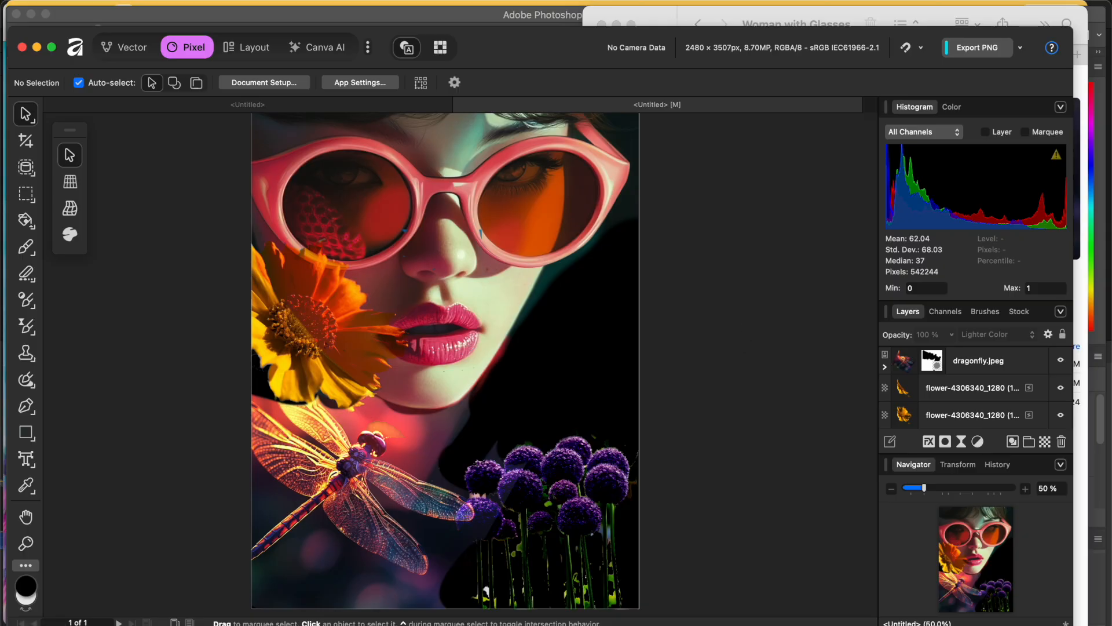
click(42, 624)
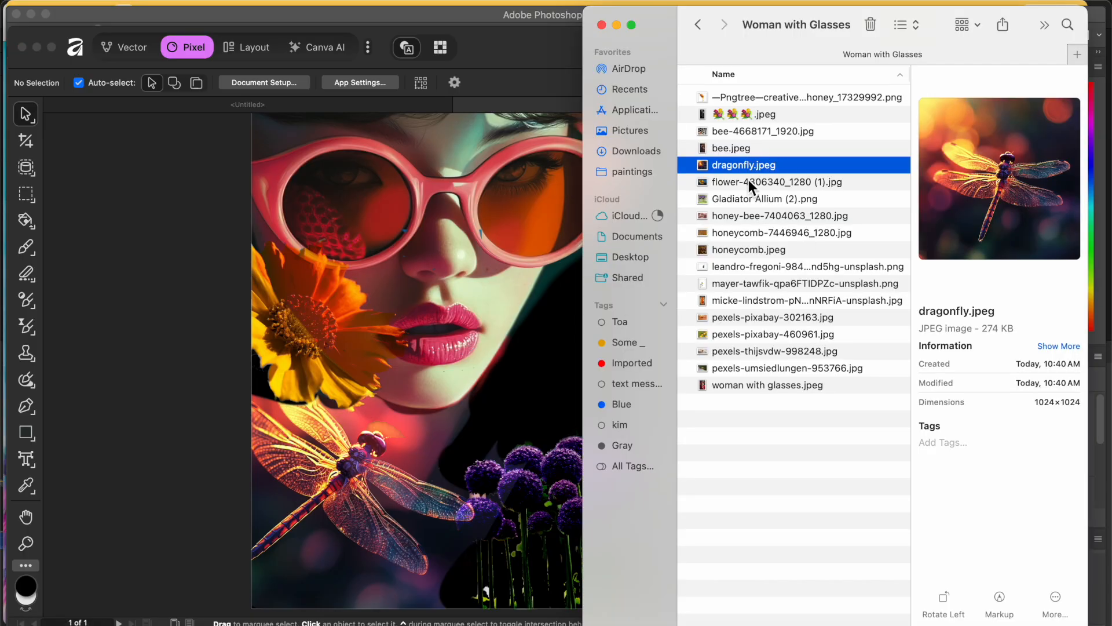
click(738, 149)
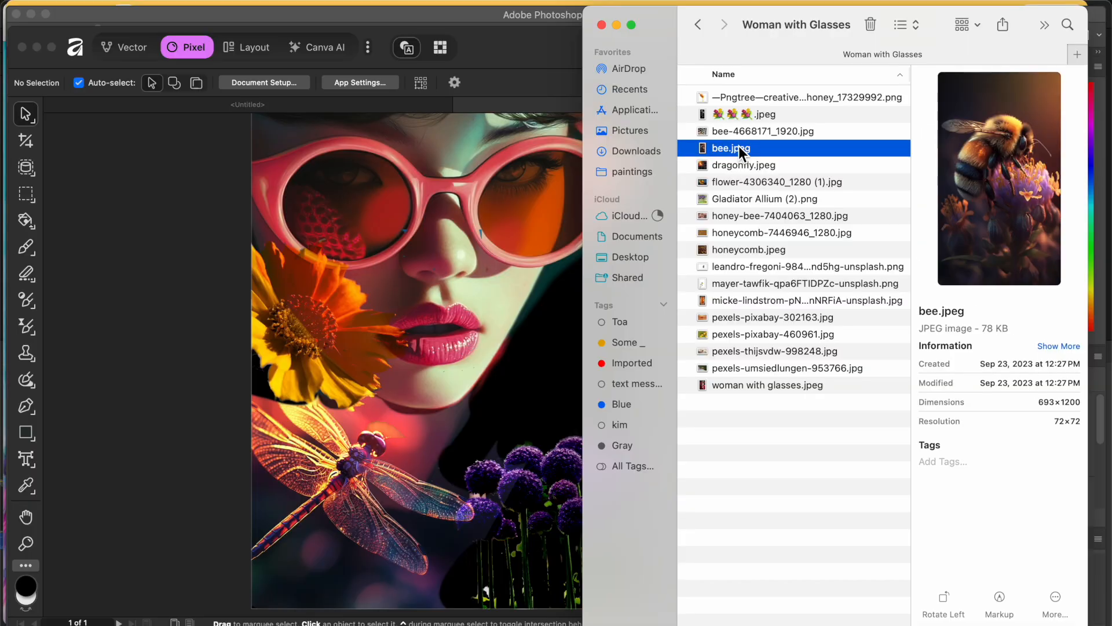
click(736, 131)
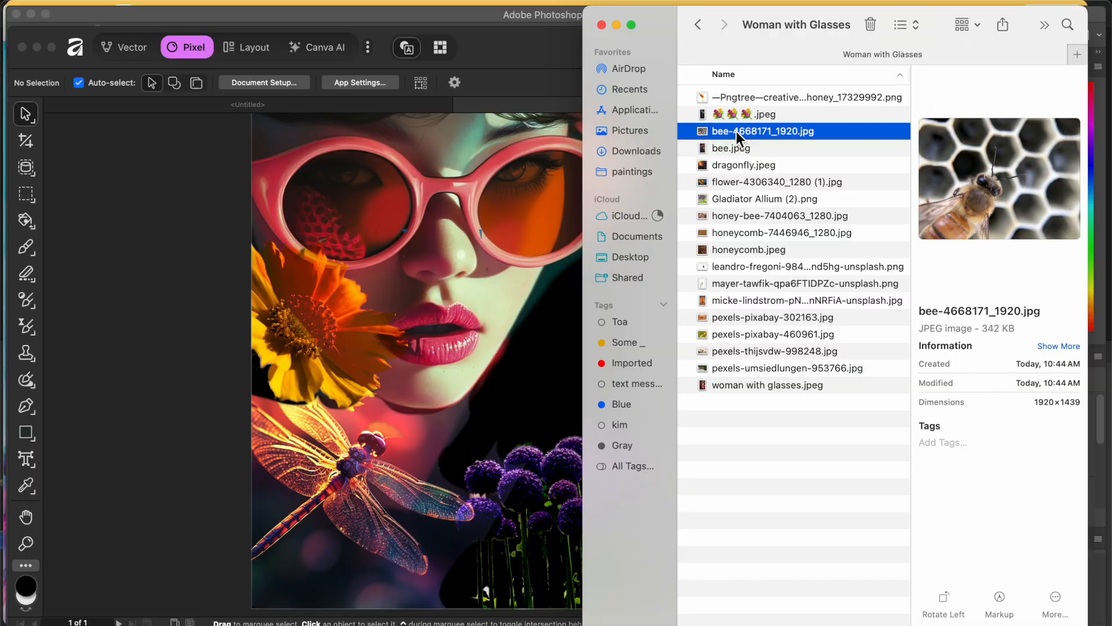
click(732, 113)
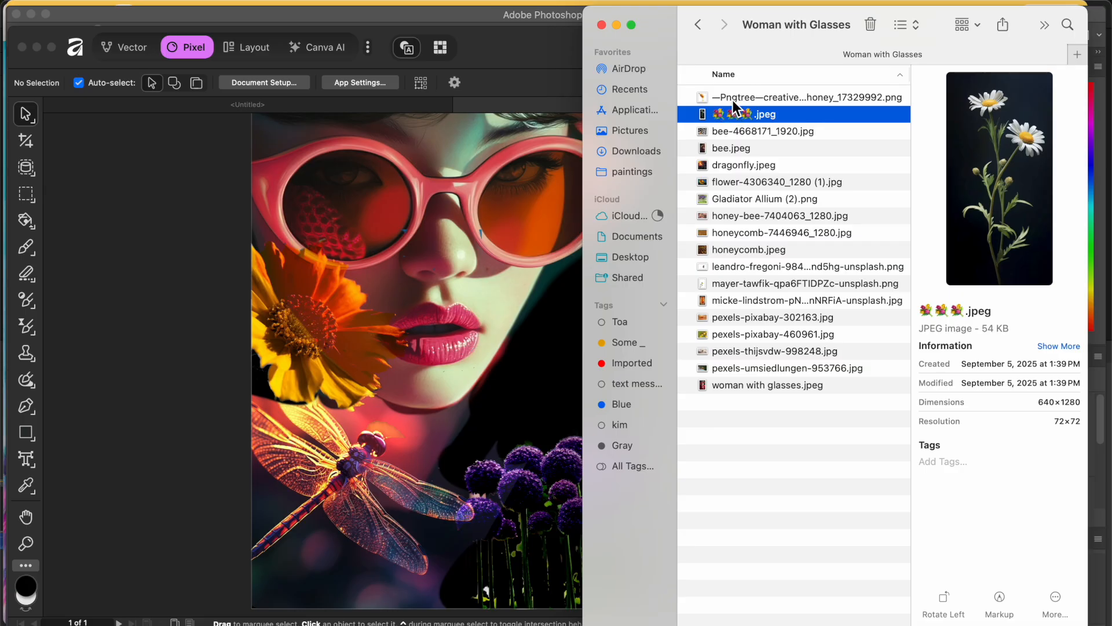
click(732, 100)
click(739, 236)
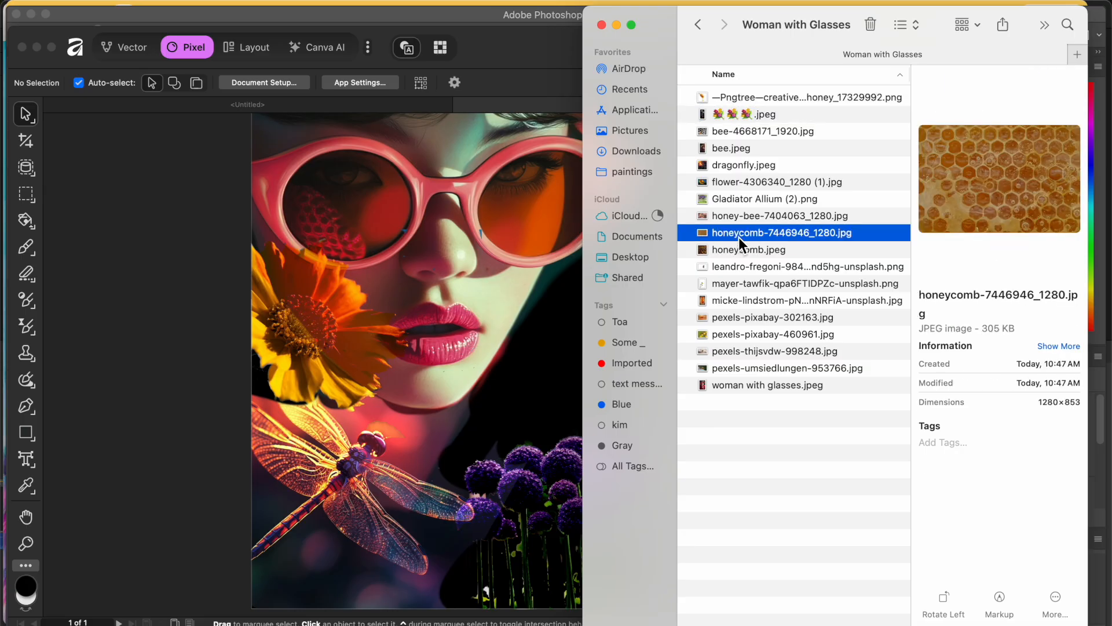
click(741, 248)
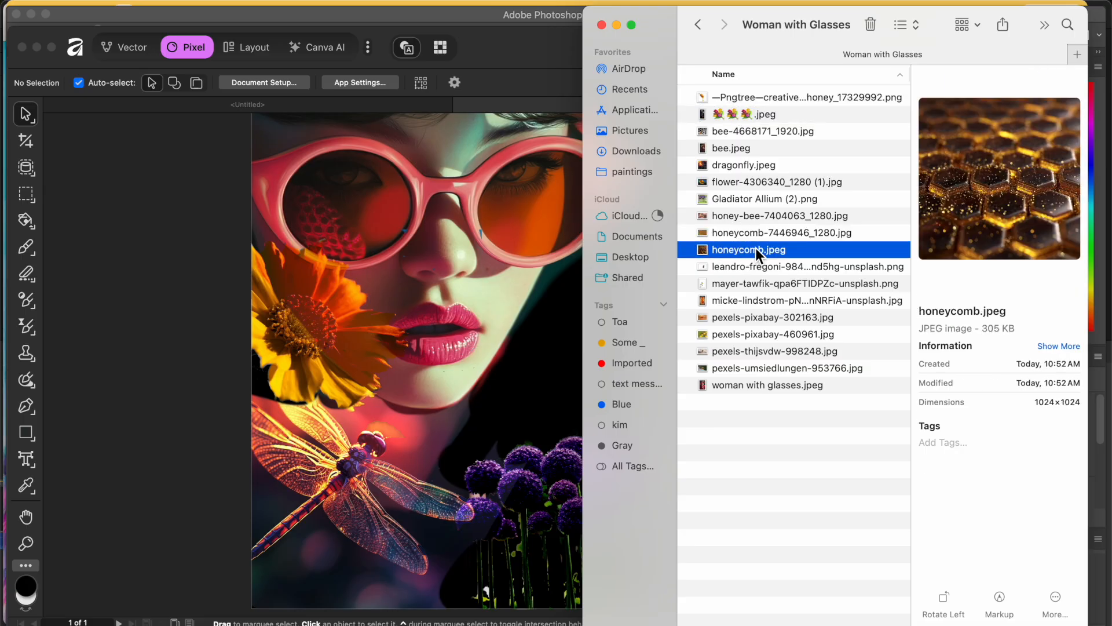
drag(756, 248, 403, 229)
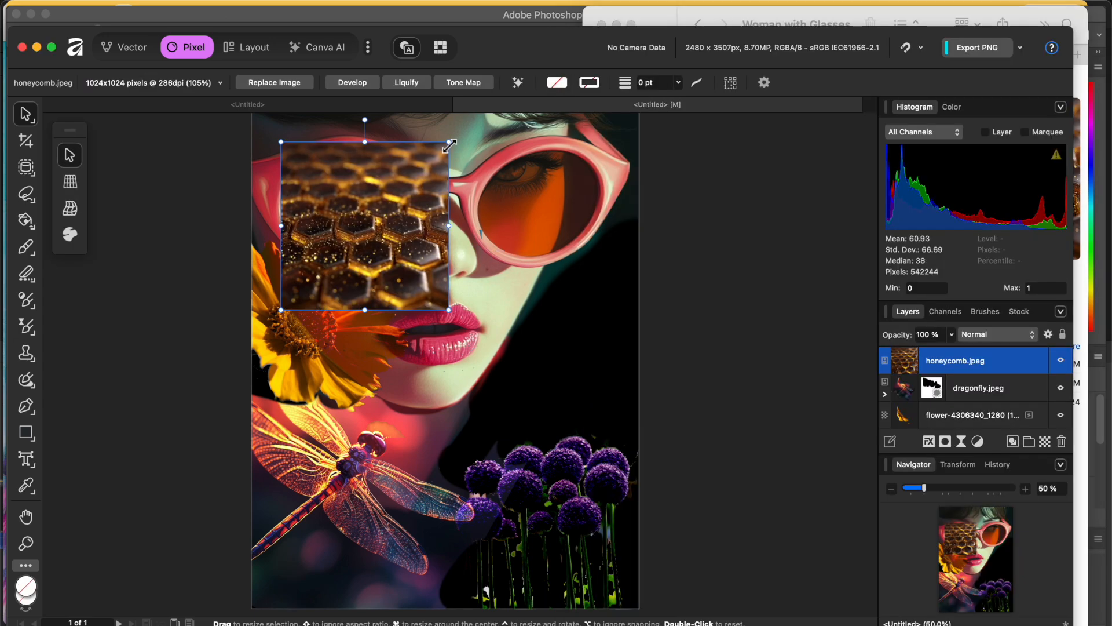
mouse_move(450, 145)
mouse_down()
mouse_move(415, 182)
mouse_move(491, 116)
mouse_move(459, 136)
mouse_up()
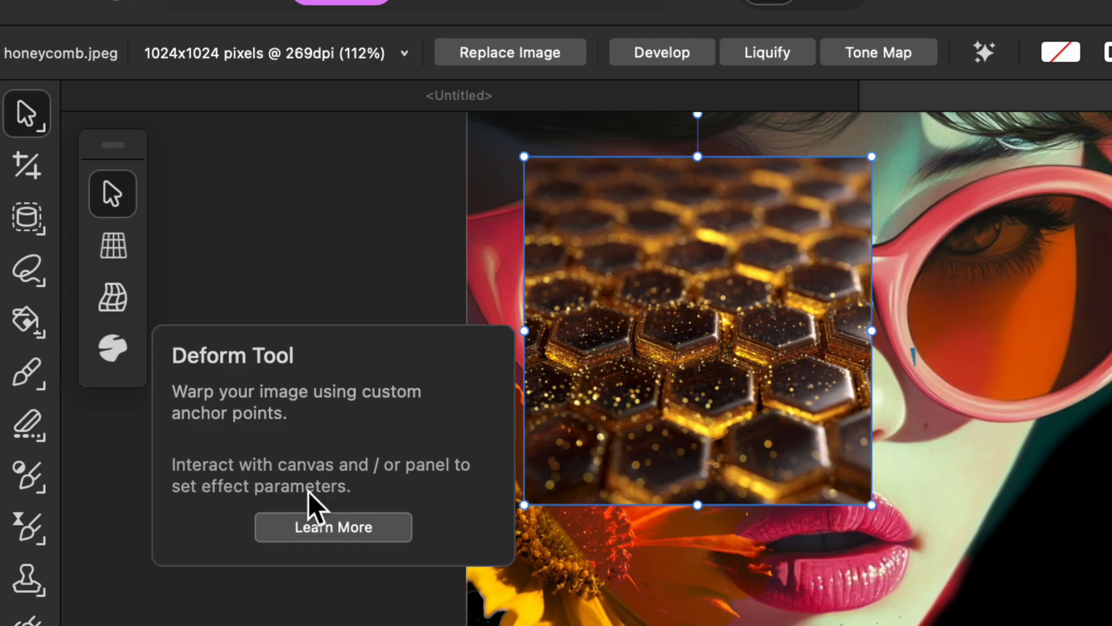
Start the Deform Tool on the honeycomb and add four anchor points: one near its left side, two on its right edge, one at its bottom.
click(116, 351)
click(574, 267)
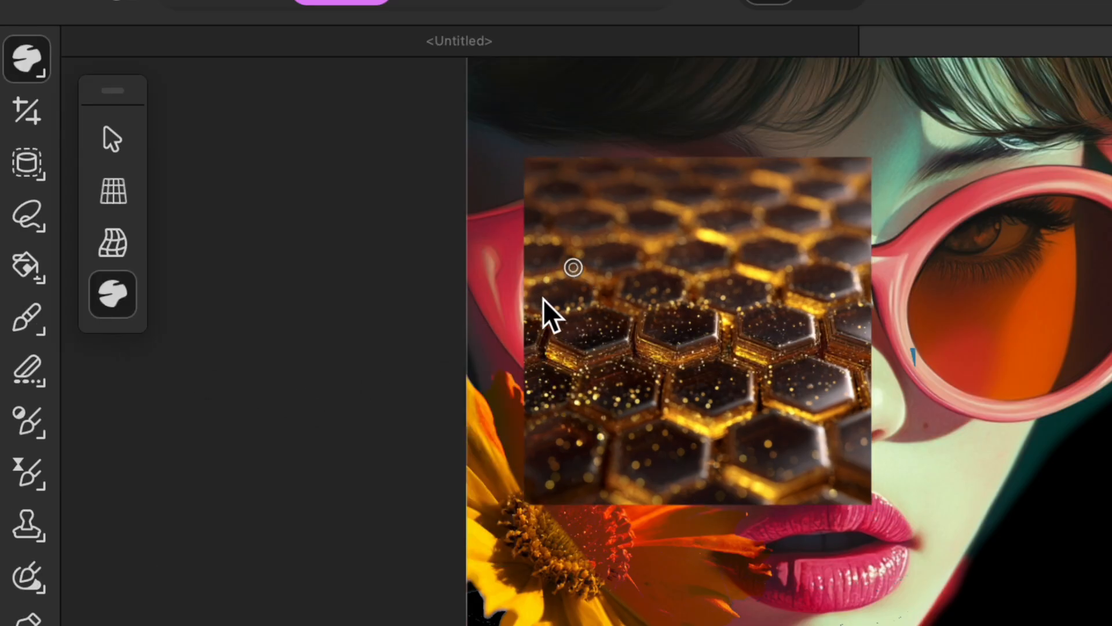
click(870, 272)
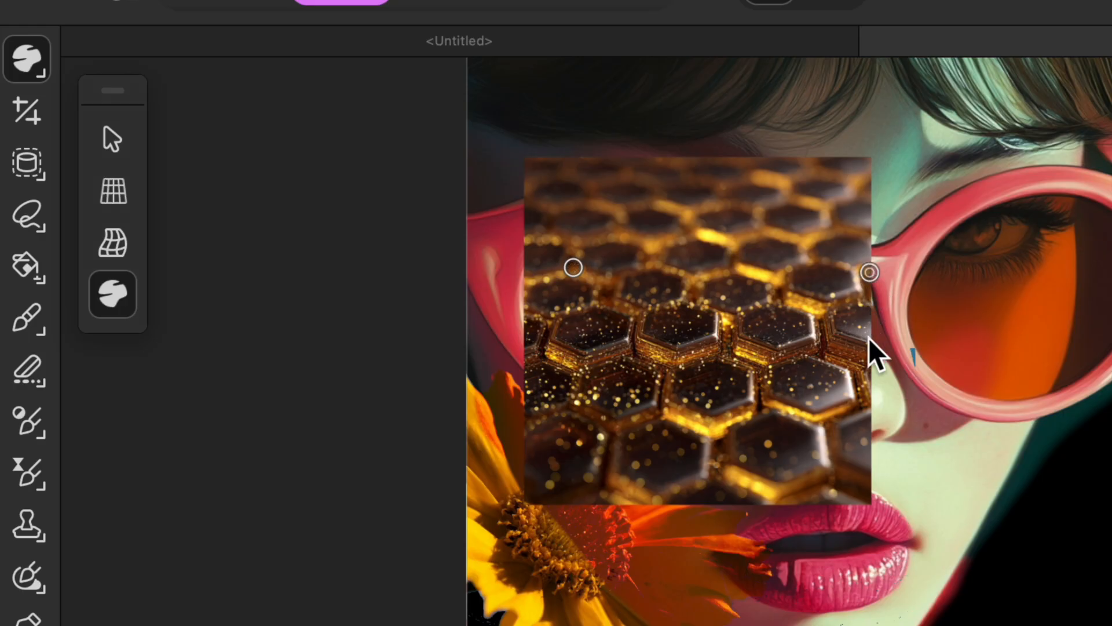
click(870, 396)
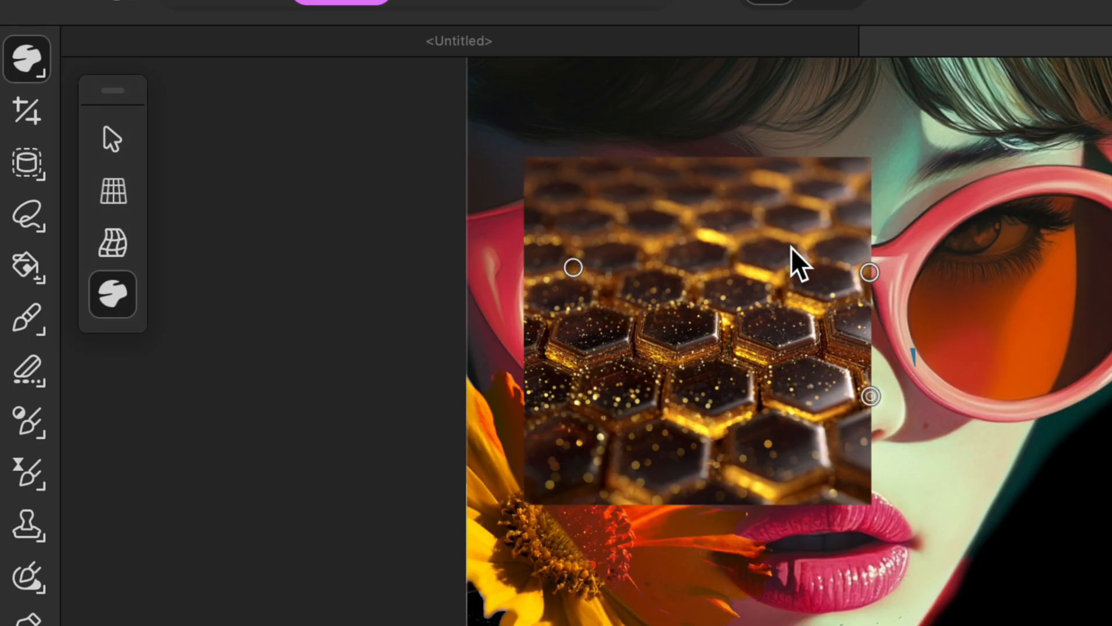
click(652, 500)
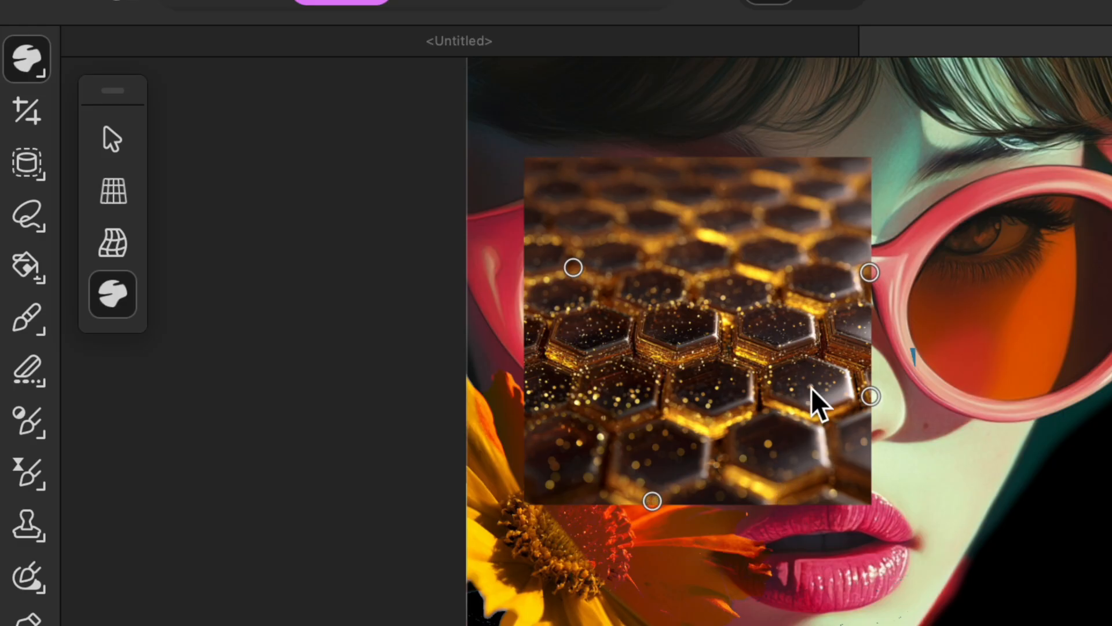
Move the four deform anchors so the honeycomb's sides and lower edge bend toward the outline of the round lens.
drag(870, 396, 781, 331)
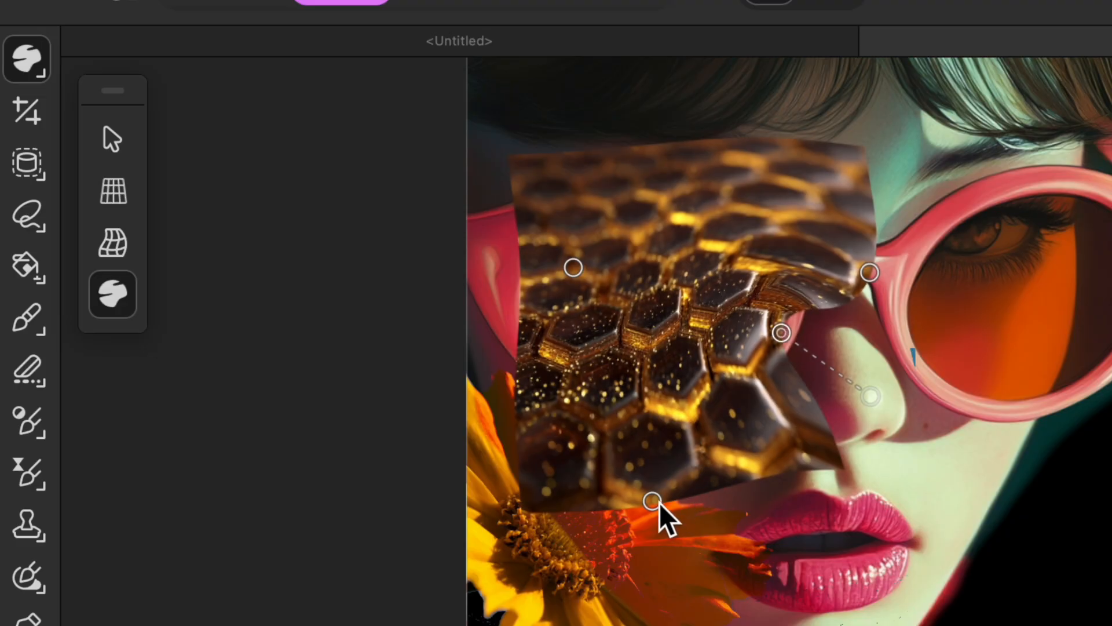
drag(652, 501, 670, 404)
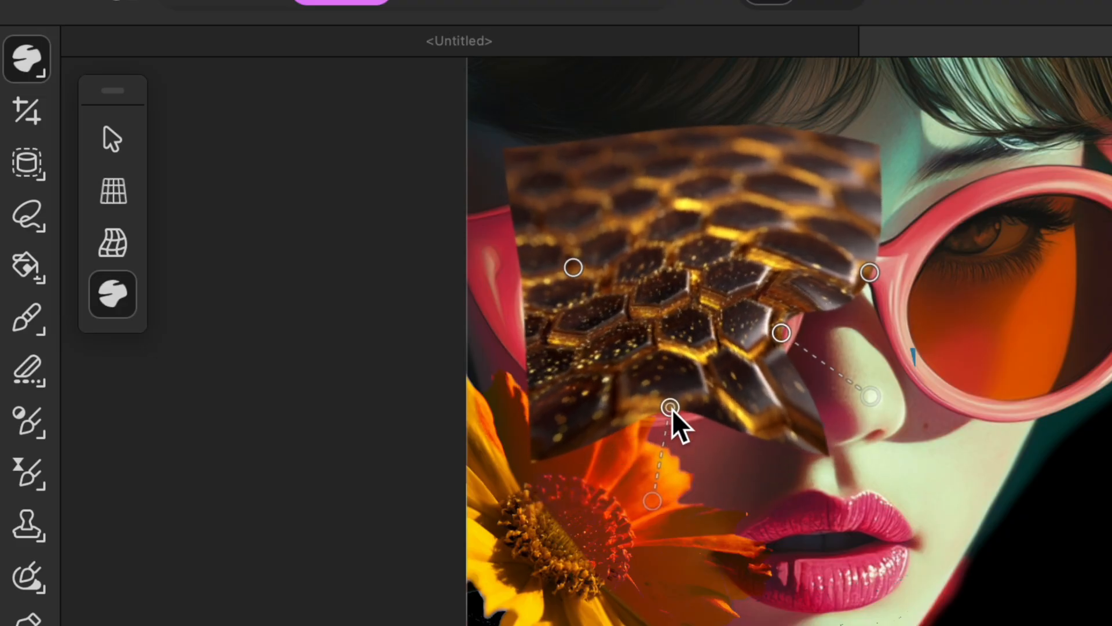
drag(573, 267, 543, 311)
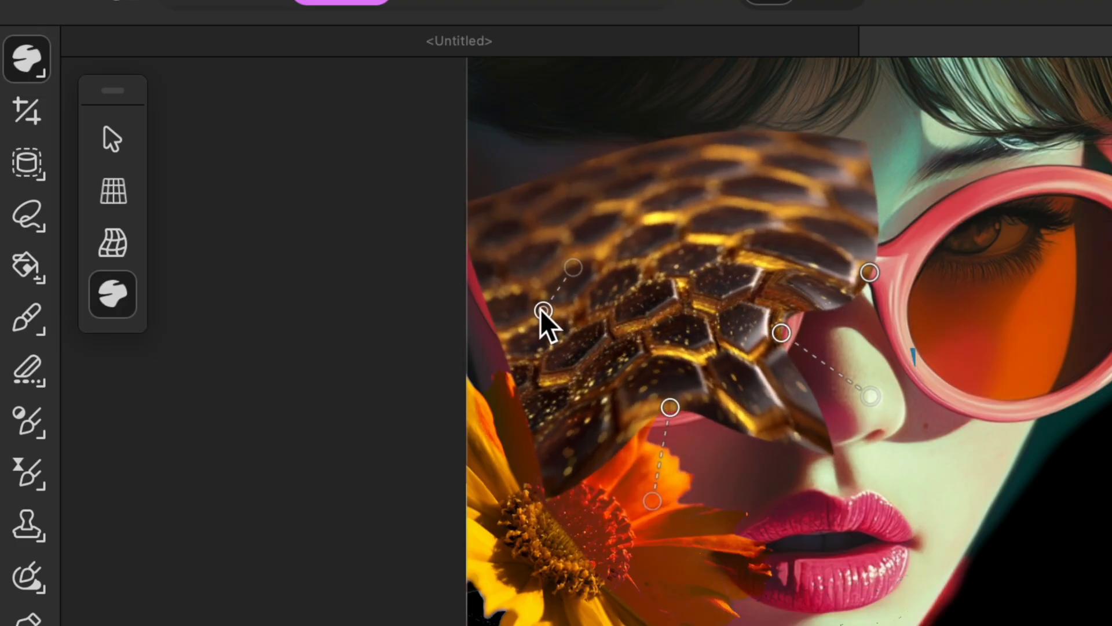
drag(869, 273, 786, 287)
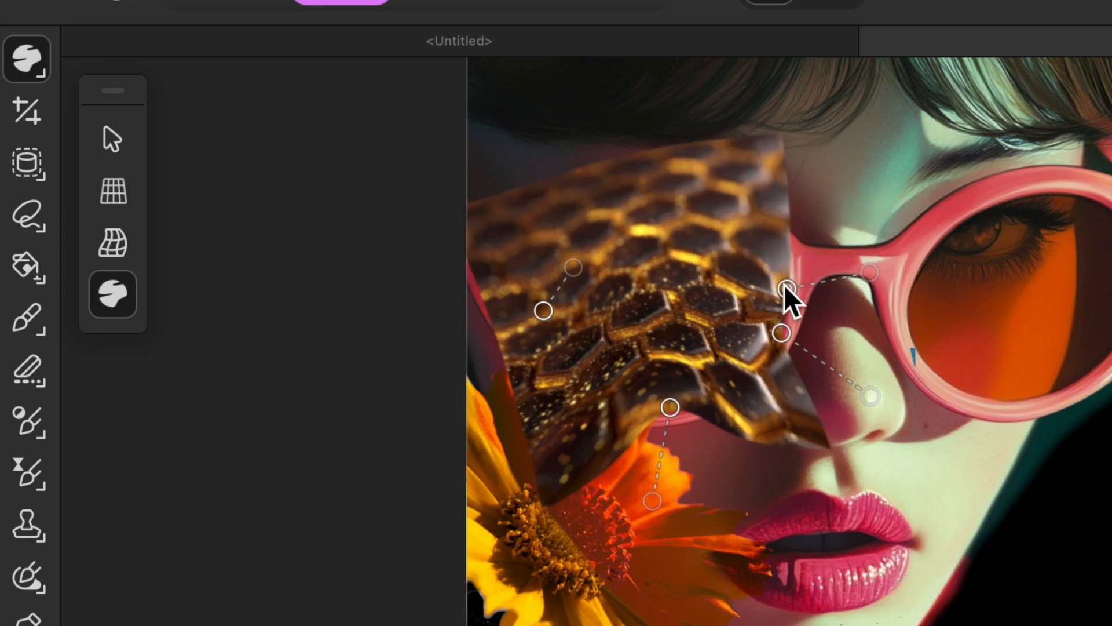
Add three more deform anchors at the honeycomb's lower corners and outer edge, and move both lower ones inward toward the lens.
click(827, 446)
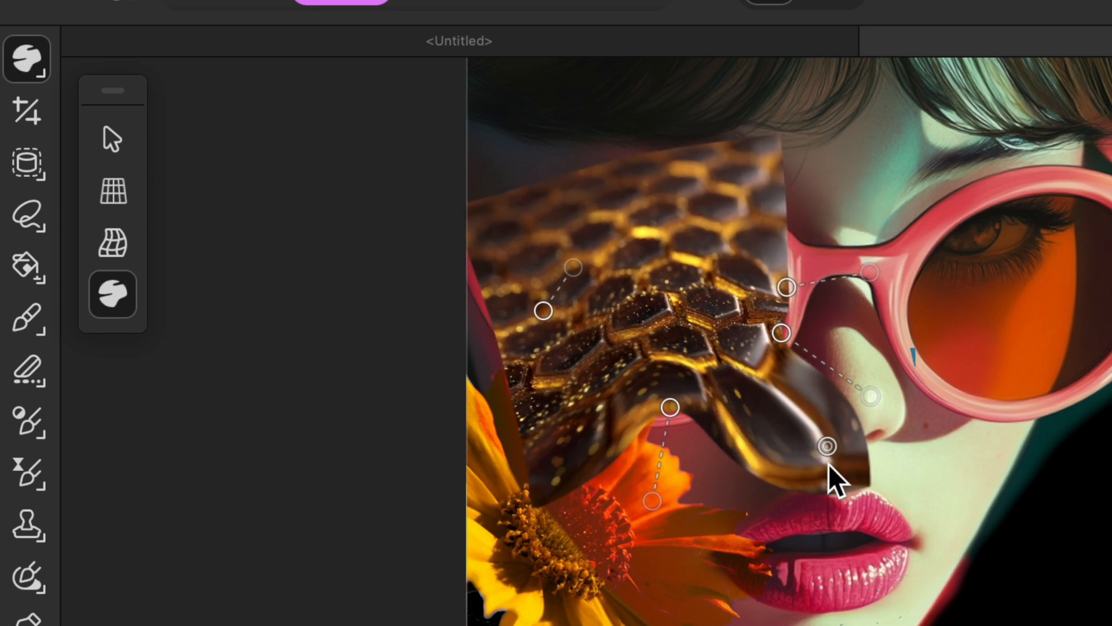
click(536, 503)
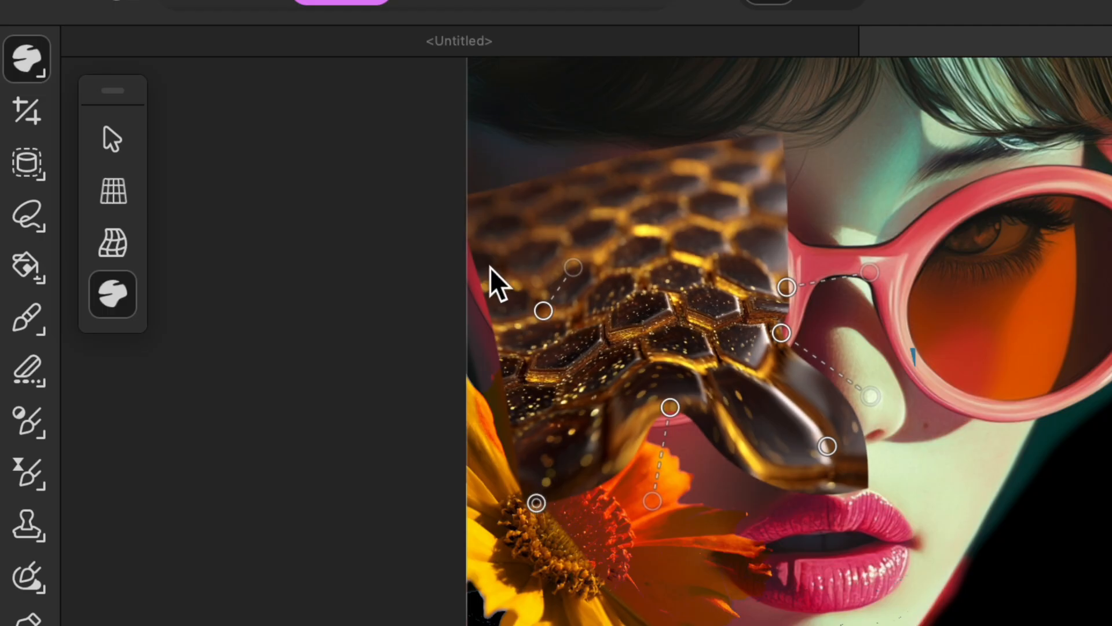
click(474, 267)
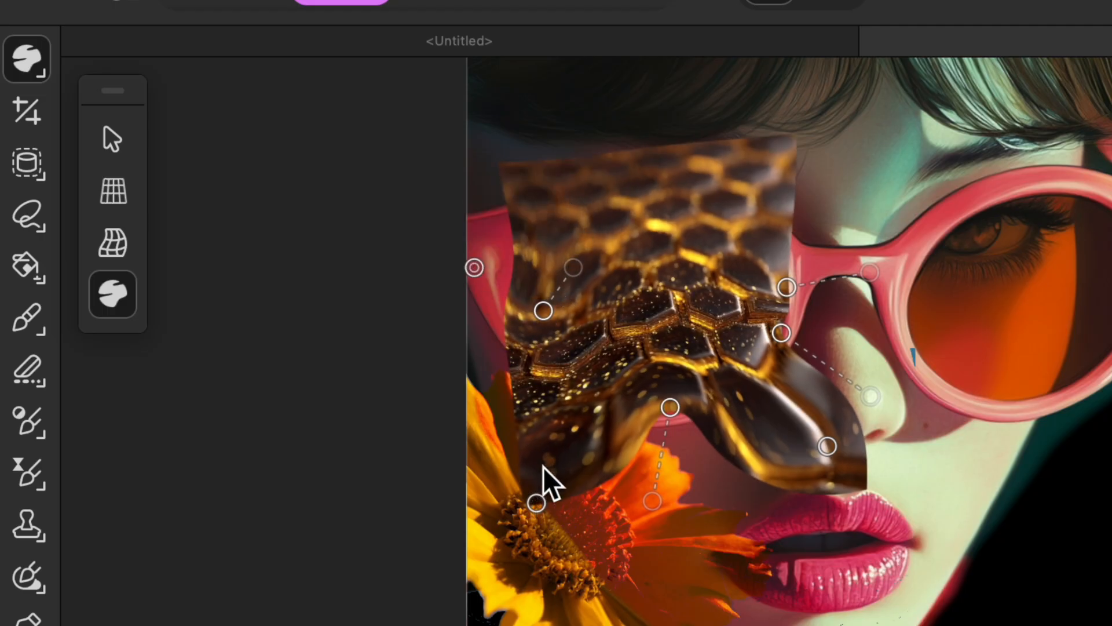
drag(536, 503, 551, 392)
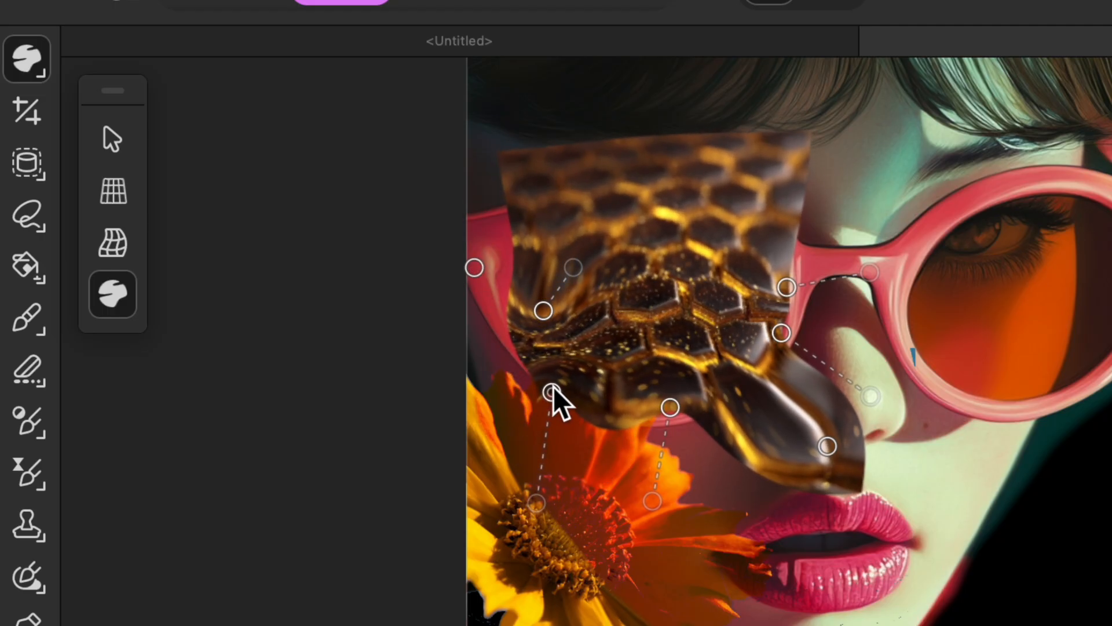
drag(829, 447, 738, 371)
Erase the honeycomb outside the round lens, including the parts covering the pink frame, yellow flower and cheek, with the Erase Brush.
click(29, 374)
mouse_move(562, 206)
mouse_down()
mouse_move(599, 167)
mouse_move(553, 221)
mouse_move(592, 182)
mouse_move(652, 164)
mouse_move(761, 182)
mouse_move(776, 189)
mouse_move(758, 203)
mouse_move(770, 202)
mouse_move(820, 305)
mouse_up()
mouse_move(821, 413)
mouse_down()
mouse_move(738, 457)
mouse_move(684, 454)
mouse_up()
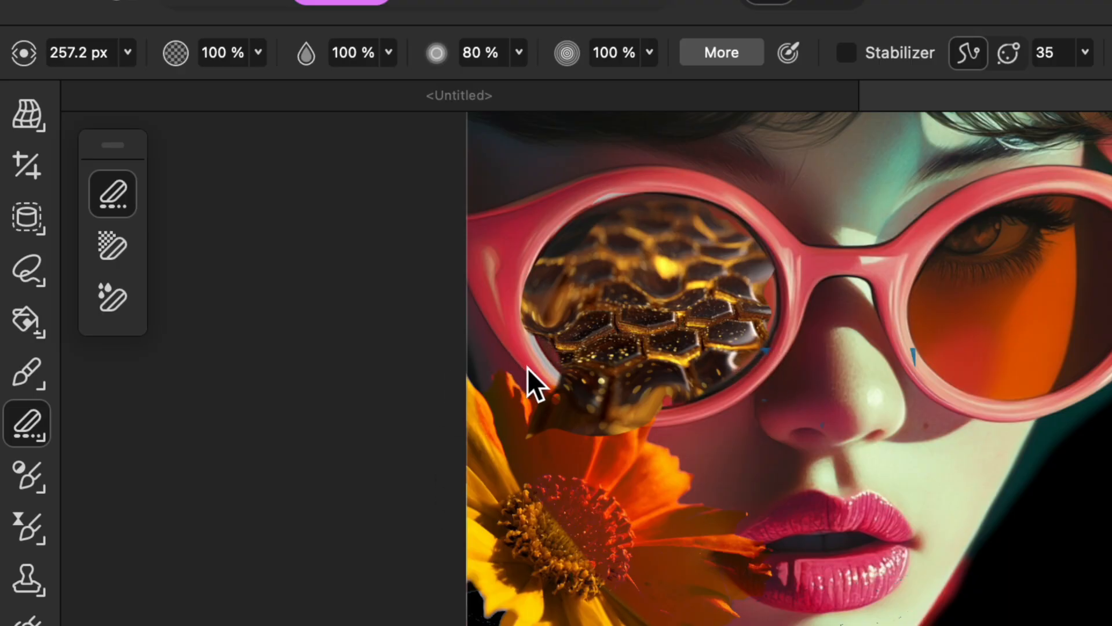
drag(614, 432, 698, 422)
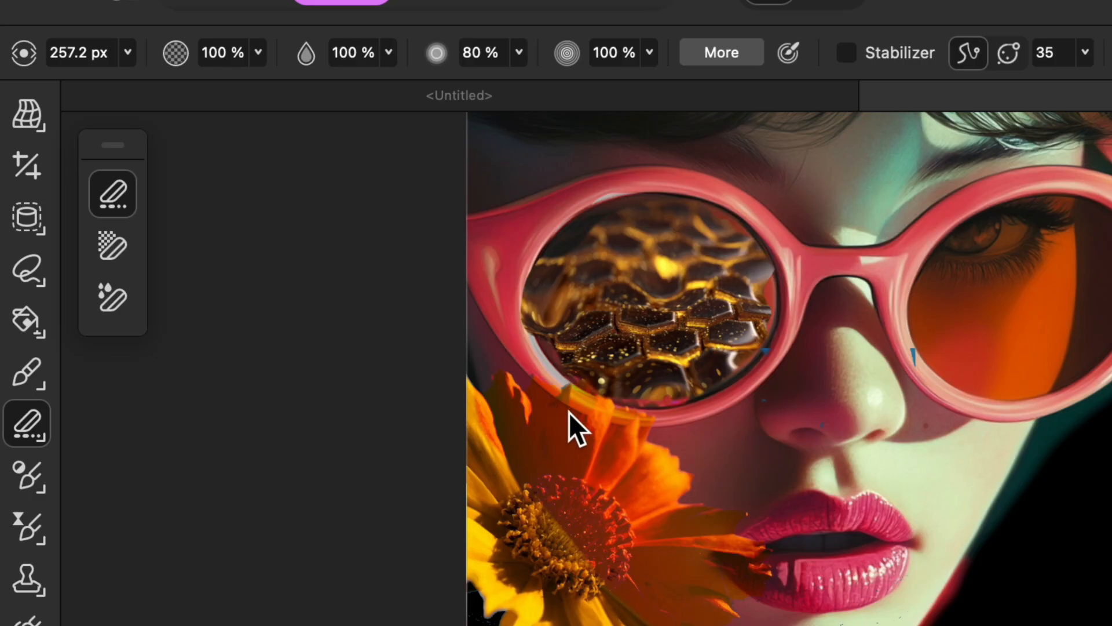
mouse_move(788, 353)
mouse_down()
mouse_move(751, 393)
mouse_move(640, 421)
mouse_move(544, 385)
mouse_up()
Move the trimmed honeycomb slightly lower and toward the nose within the lens, and shrink it a little.
key(super+minus)
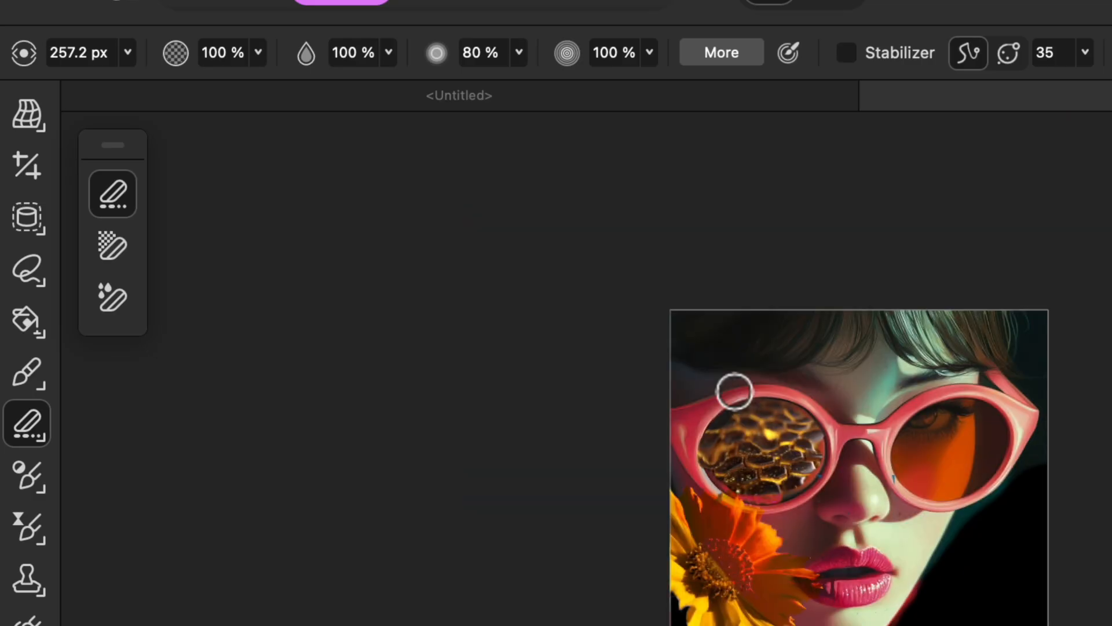
drag(971, 504, 621, 311)
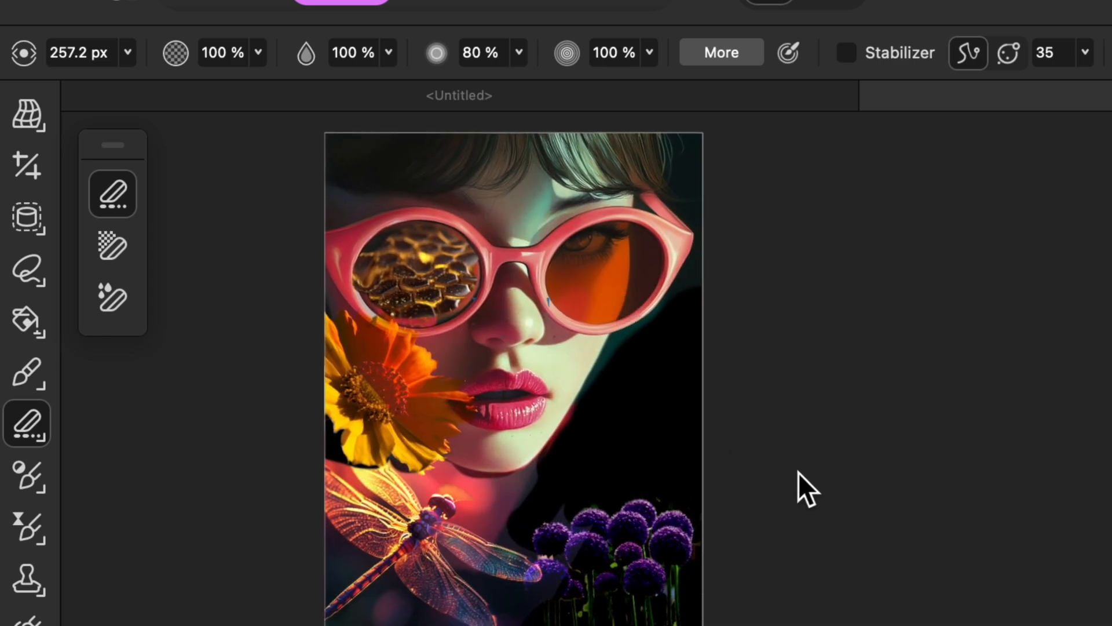
key(super+plus)
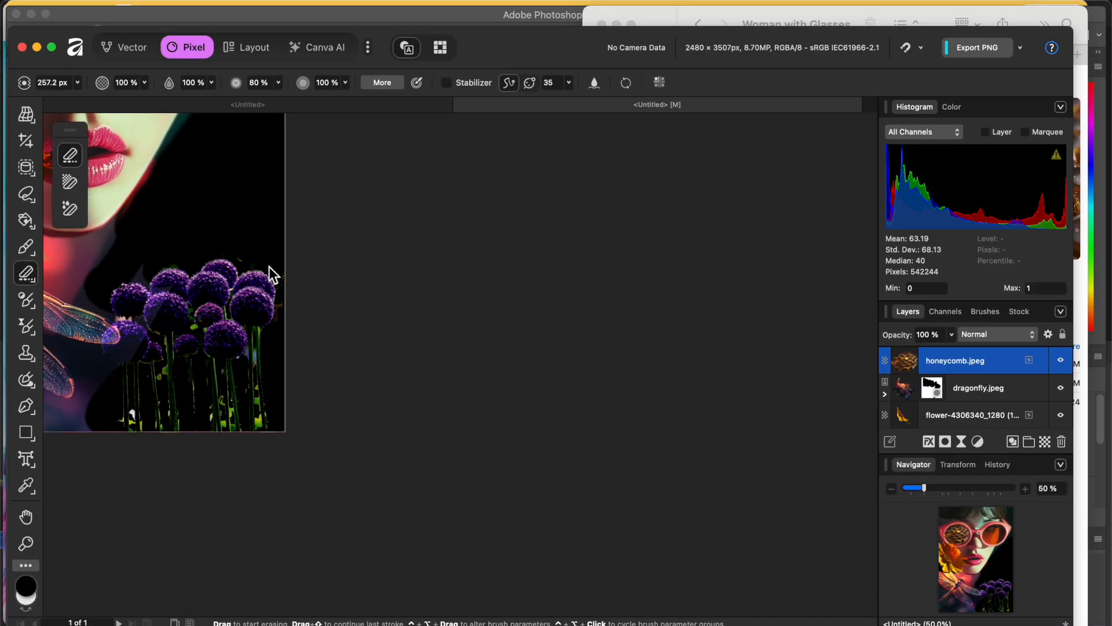
drag(258, 346, 612, 505)
drag(509, 413, 720, 527)
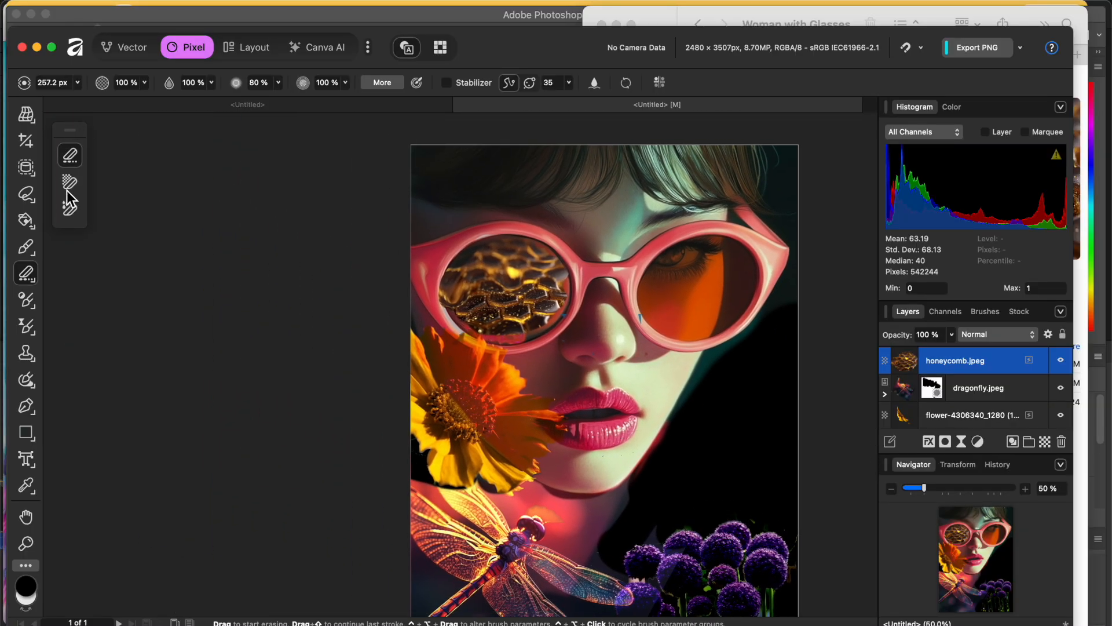
click(21, 120)
click(70, 155)
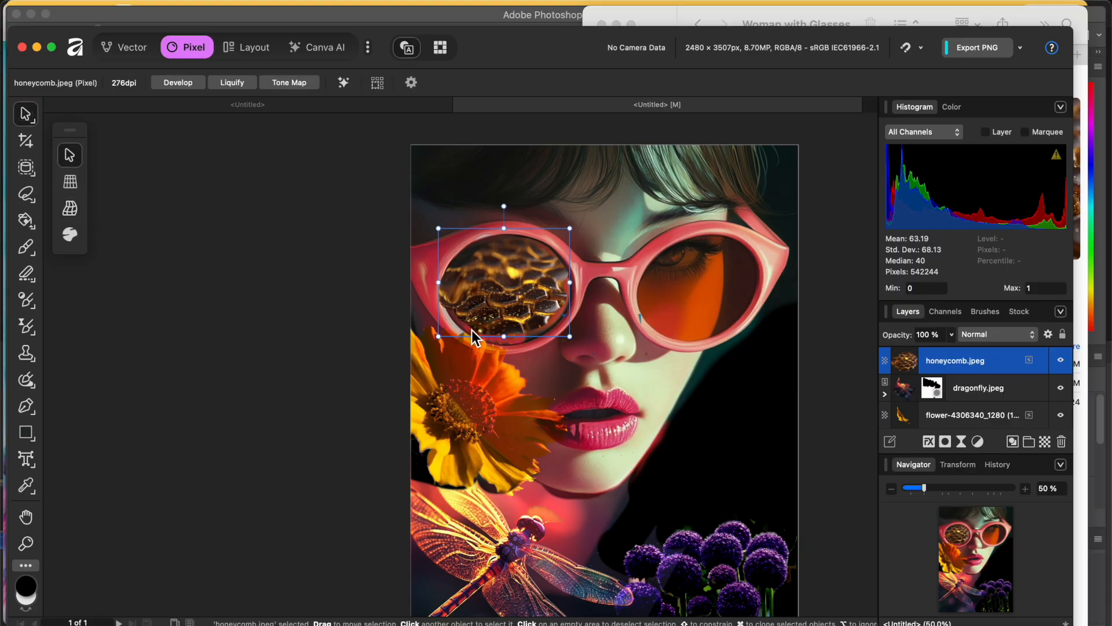
drag(520, 279, 524, 290)
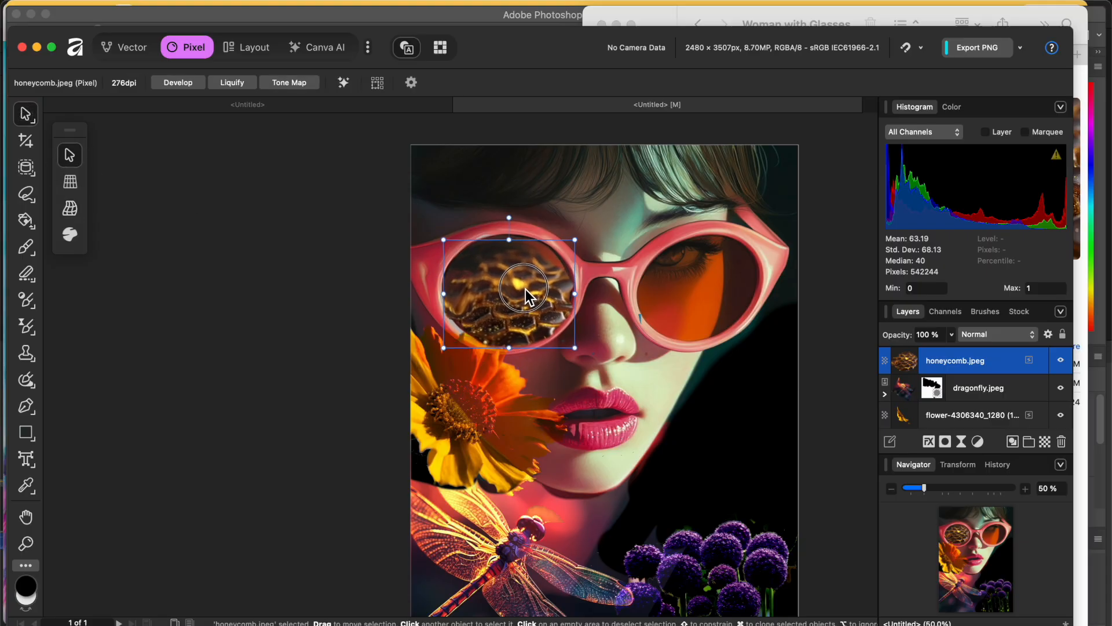
drag(510, 244, 510, 252)
Add a Live Perspective to honeycomb.jpeg, and mesh-warp its upper edge into a downward curve that uncovers the eye.
click(69, 185)
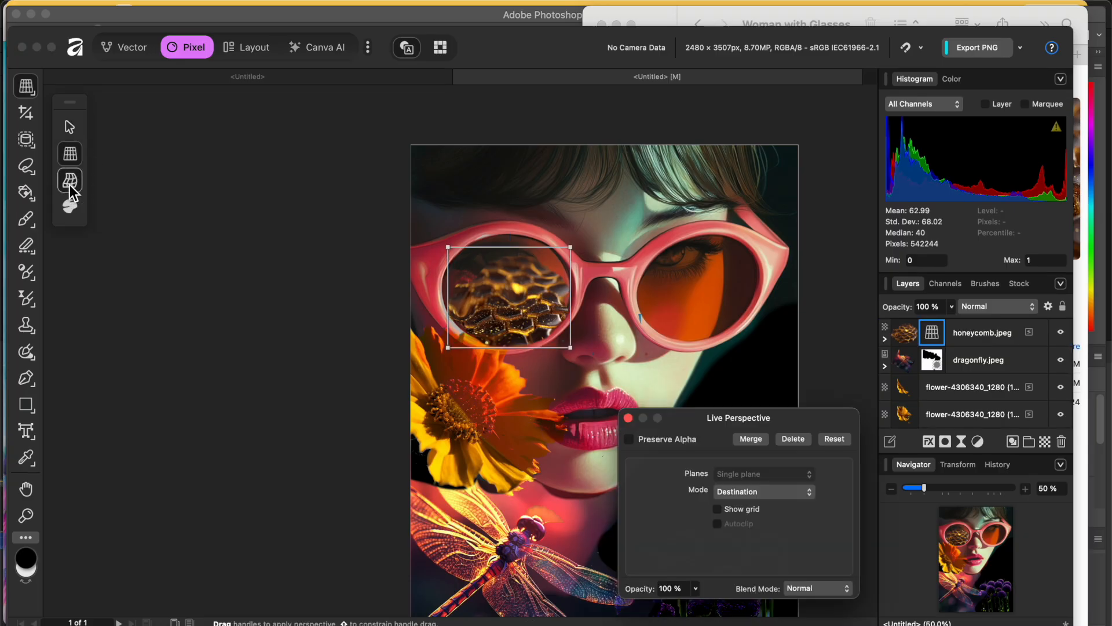
click(70, 208)
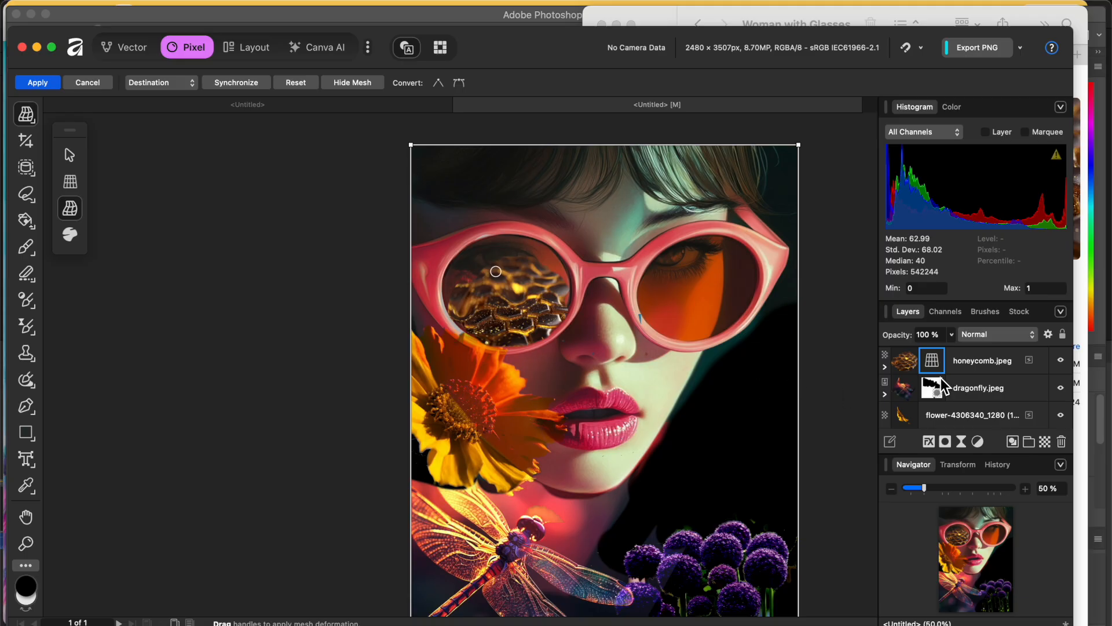
click(914, 365)
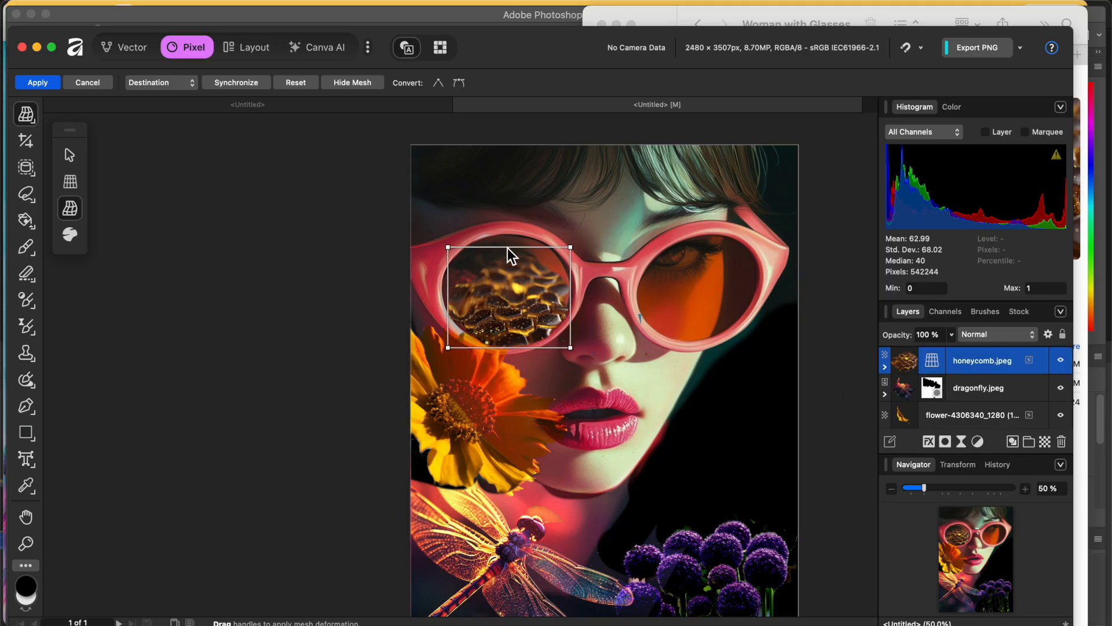
drag(509, 250, 508, 268)
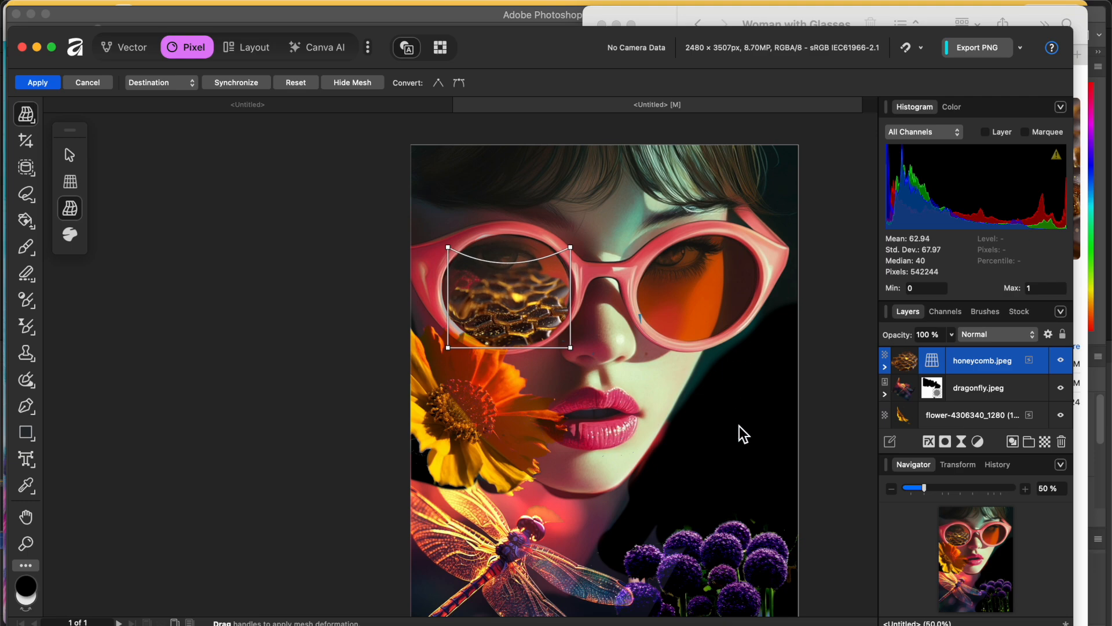
Finish the mesh warp and set the honeycomb.jpeg layer's blend mode to Darken.
click(985, 334)
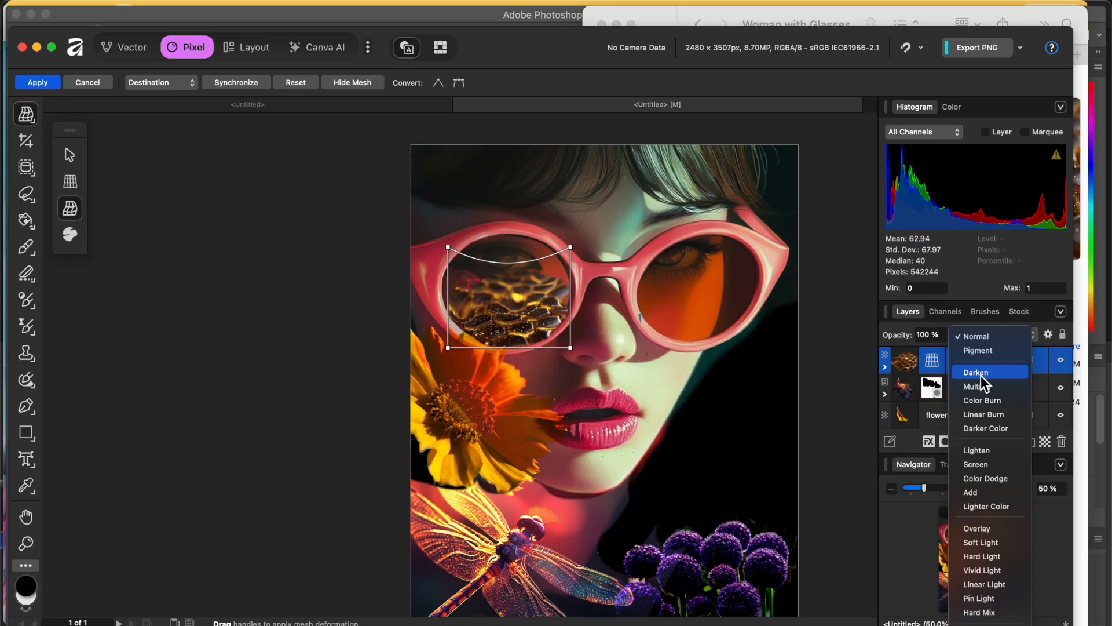
click(20, 113)
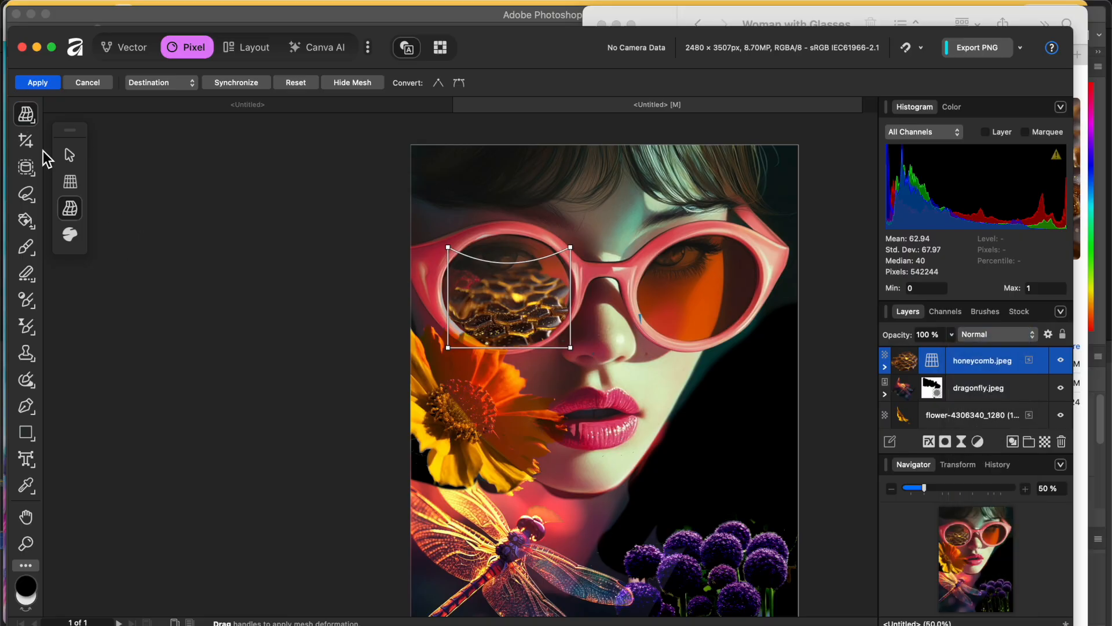
key(h)
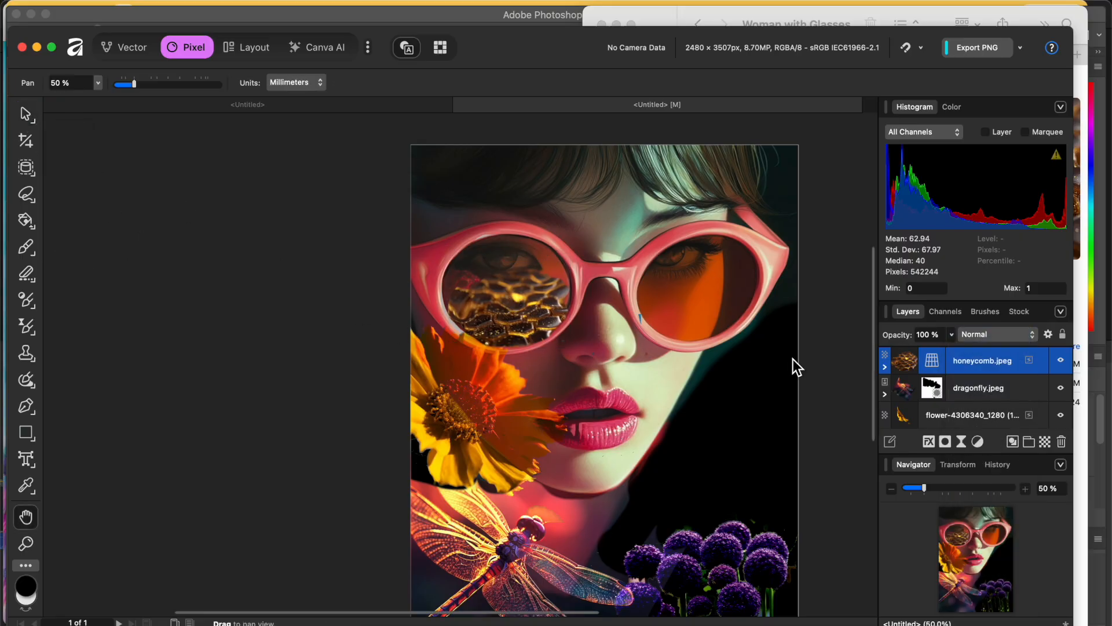
click(984, 334)
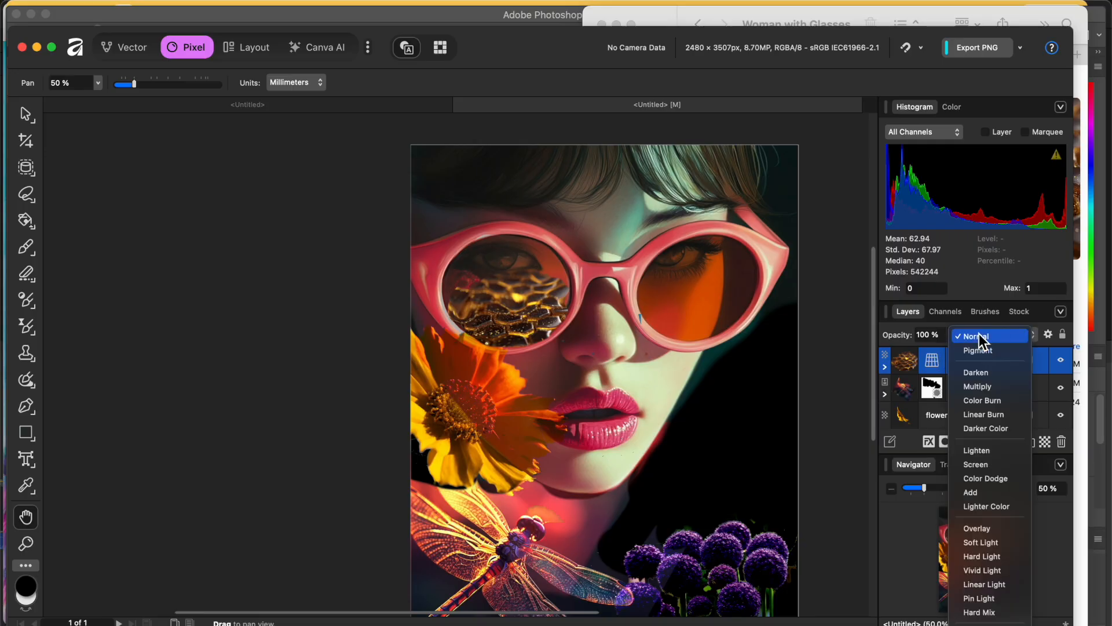
click(982, 370)
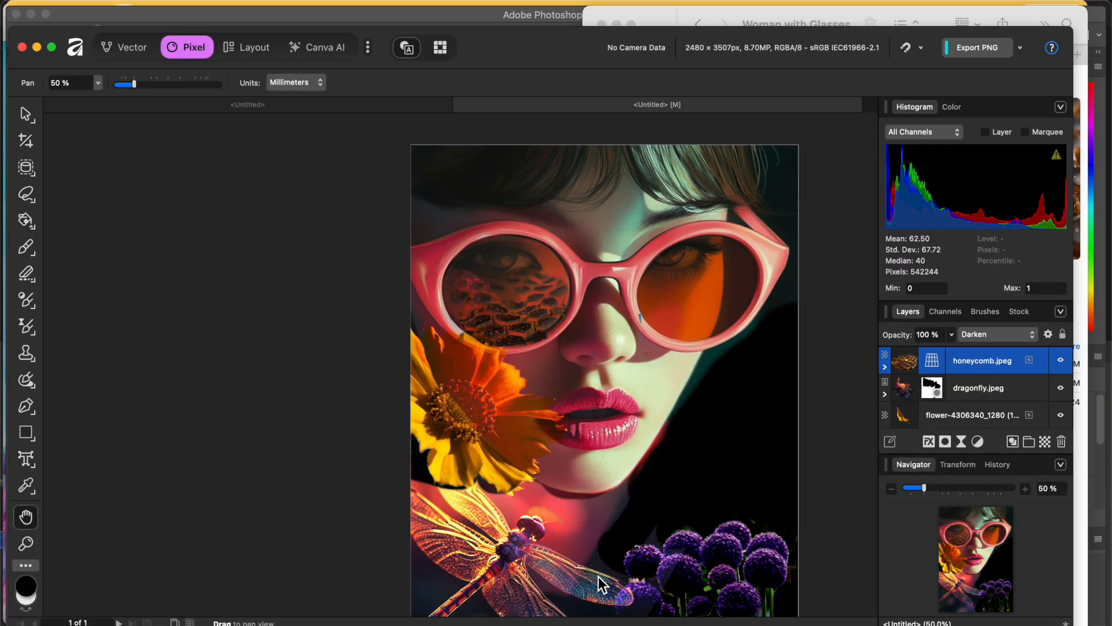
Browse the images in the Woman with Glasses folder and place pexels-thijsvdw-998248.jpg into the composite.
click(42, 625)
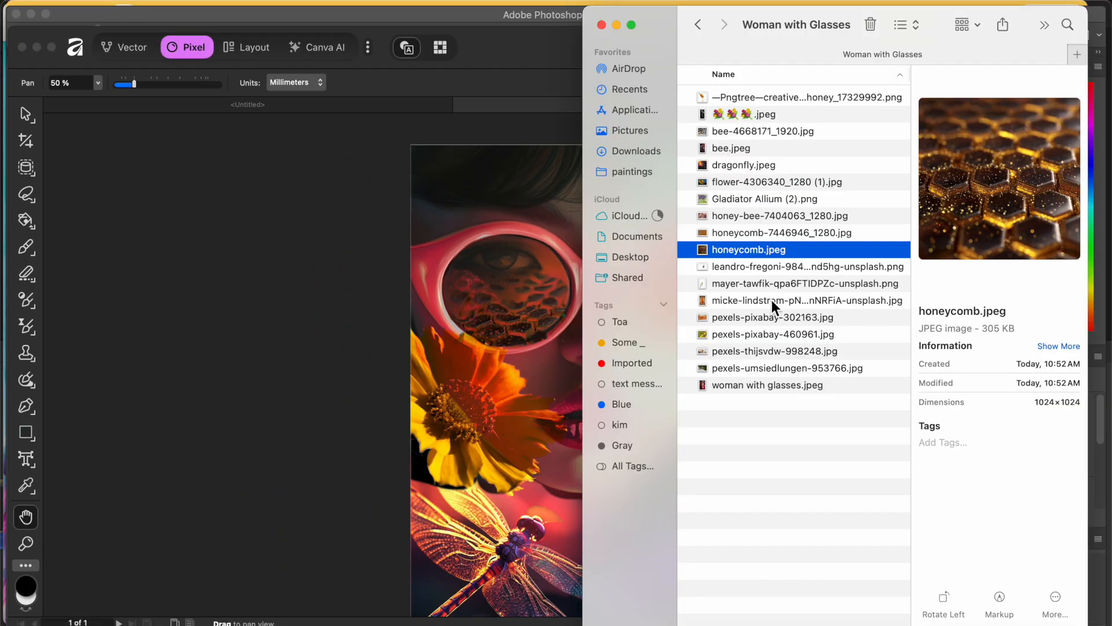
click(733, 232)
click(733, 301)
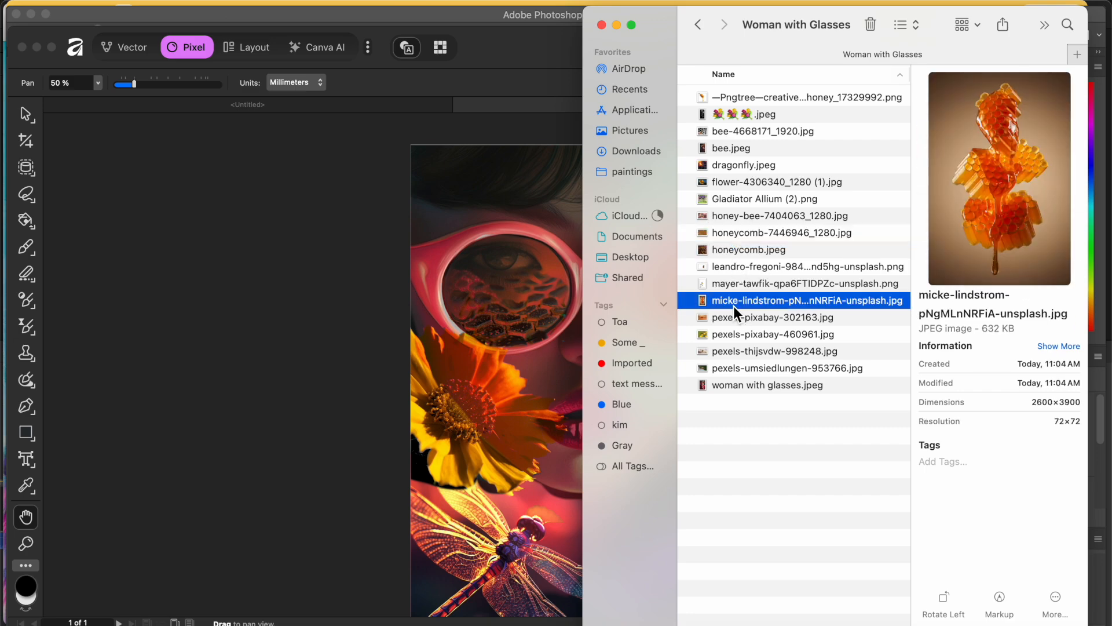
click(734, 318)
click(734, 334)
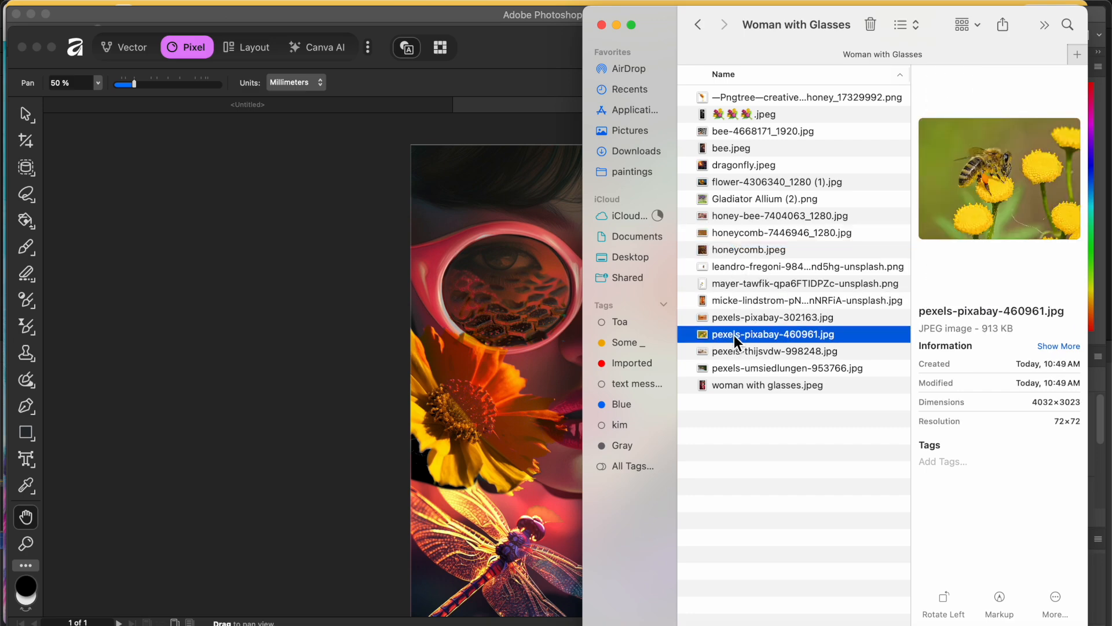
click(735, 348)
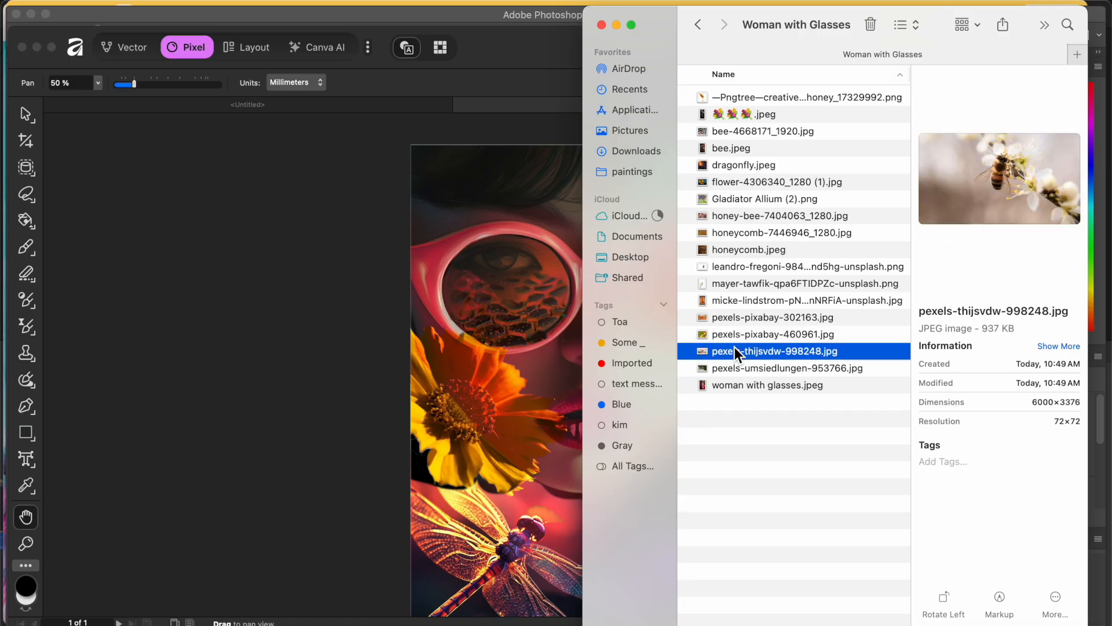
drag(735, 351, 527, 302)
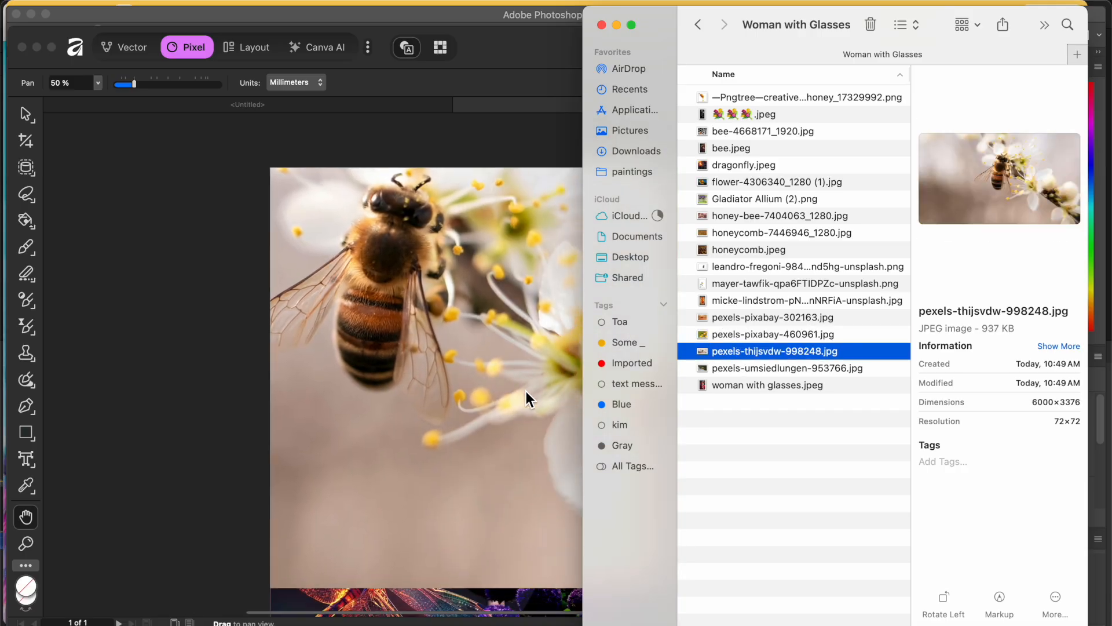
click(516, 234)
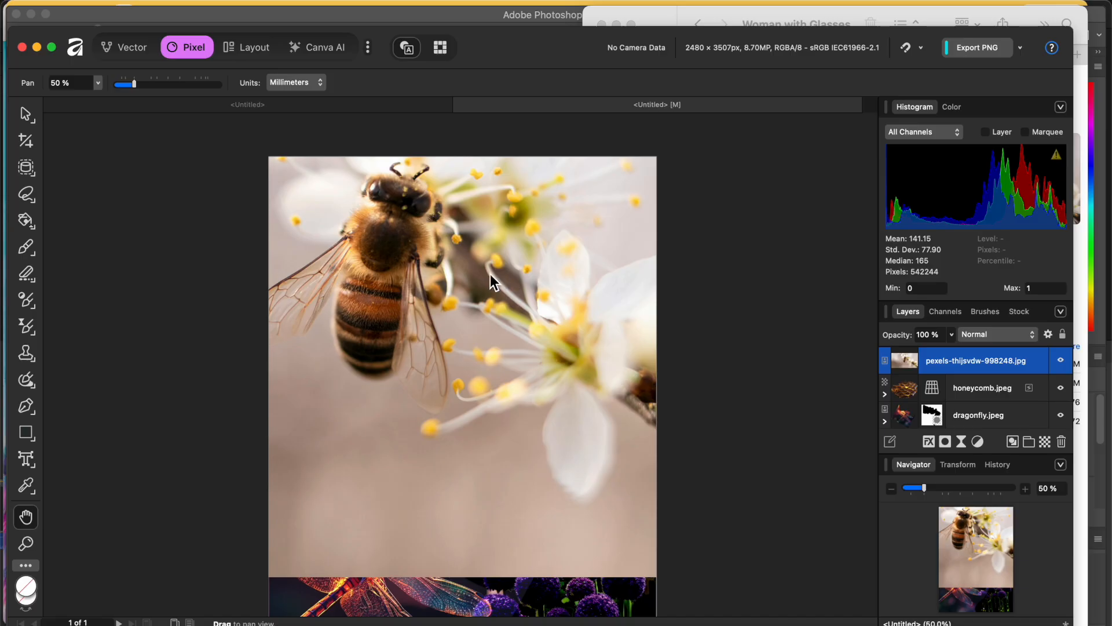
Outline the bee in the placed photo with a polygonal lasso, adding to the selection until body and wings are enclosed.
mouse_move(495, 272)
mouse_down()
mouse_move(551, 303)
mouse_move(502, 266)
mouse_up()
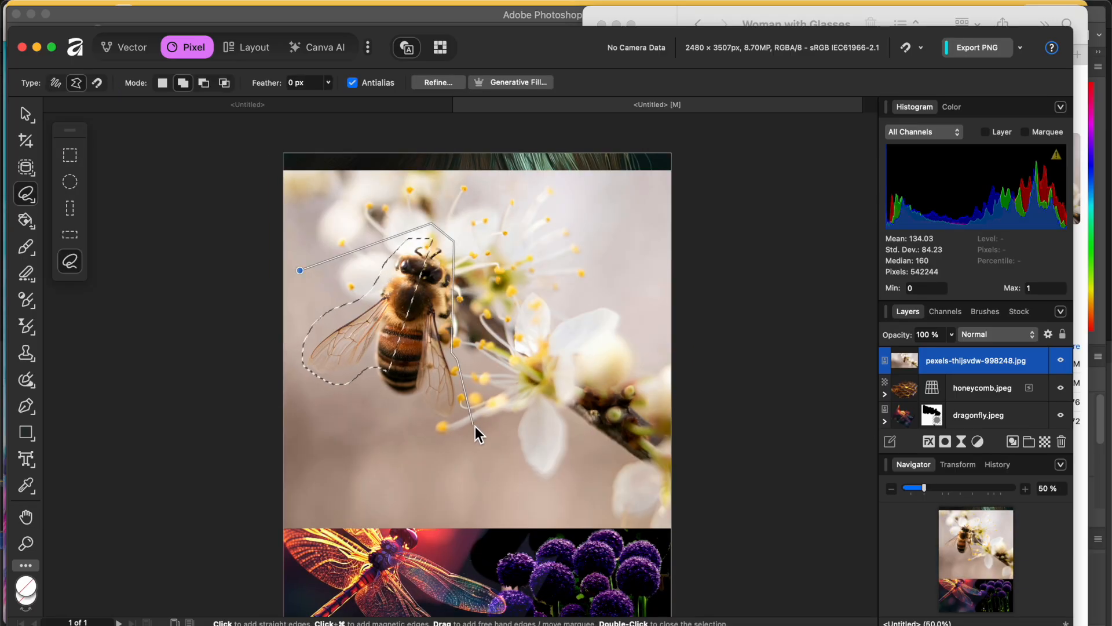
click(474, 426)
click(419, 426)
click(413, 396)
click(398, 399)
click(376, 378)
mouse_move(375, 378)
mouse_down()
mouse_move(346, 403)
mouse_move(291, 385)
mouse_move(283, 314)
mouse_move(301, 274)
mouse_up()
click(301, 274)
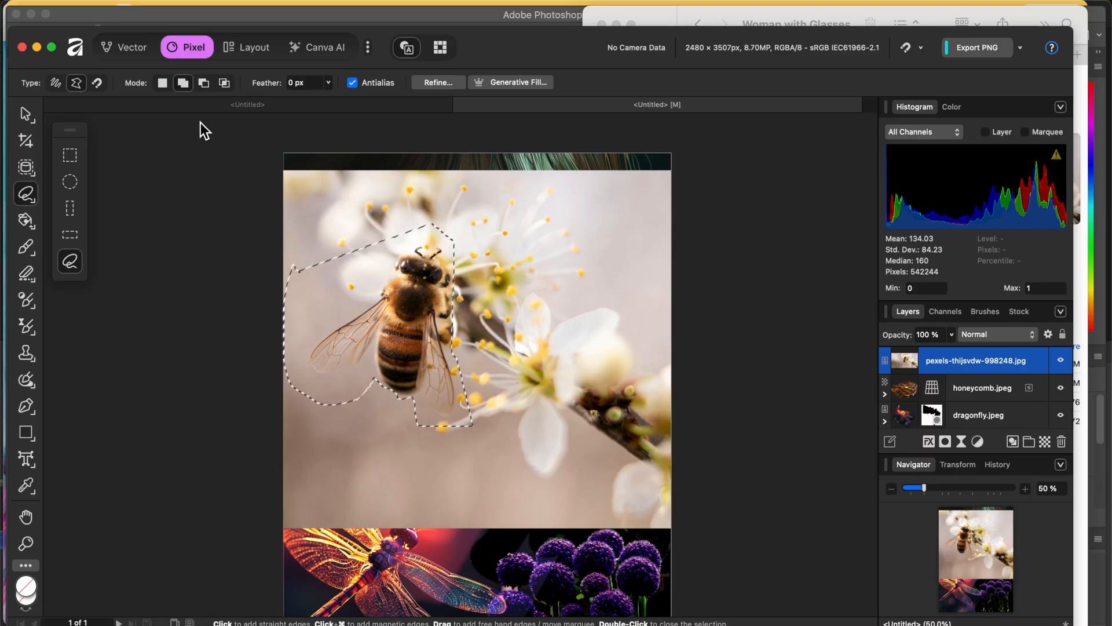
click(204, 83)
key(Delete)
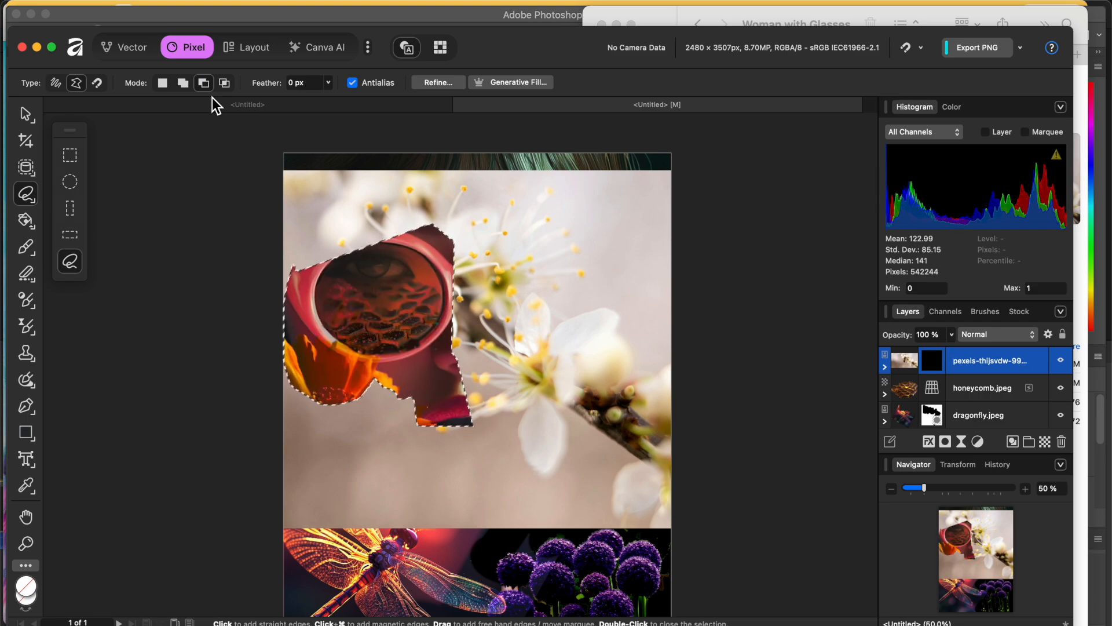
key(super+z)
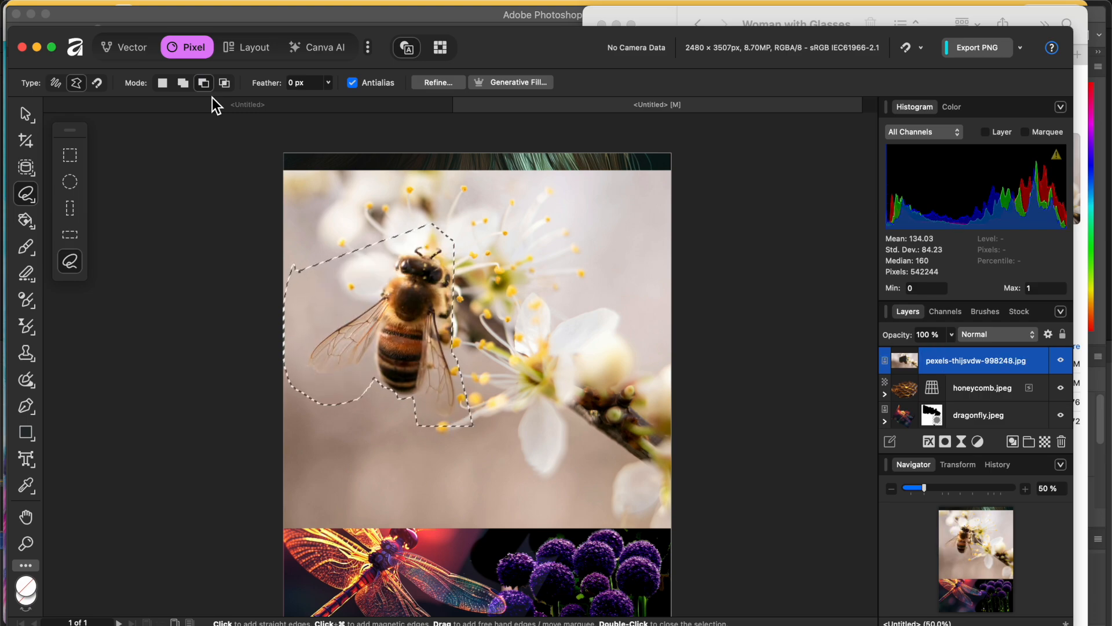
Copy the lassoed bee onto its own pixel layer with the pexels-thijsvdw-998248.jpg layer hidden, and clear the selection.
key(super+shift+n)
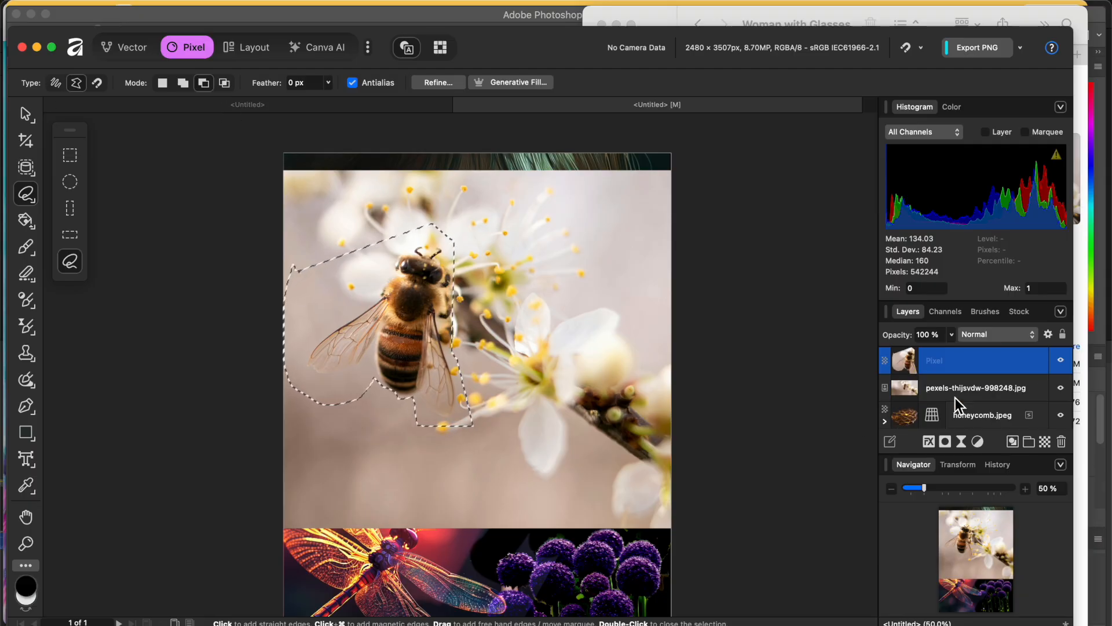
click(1061, 387)
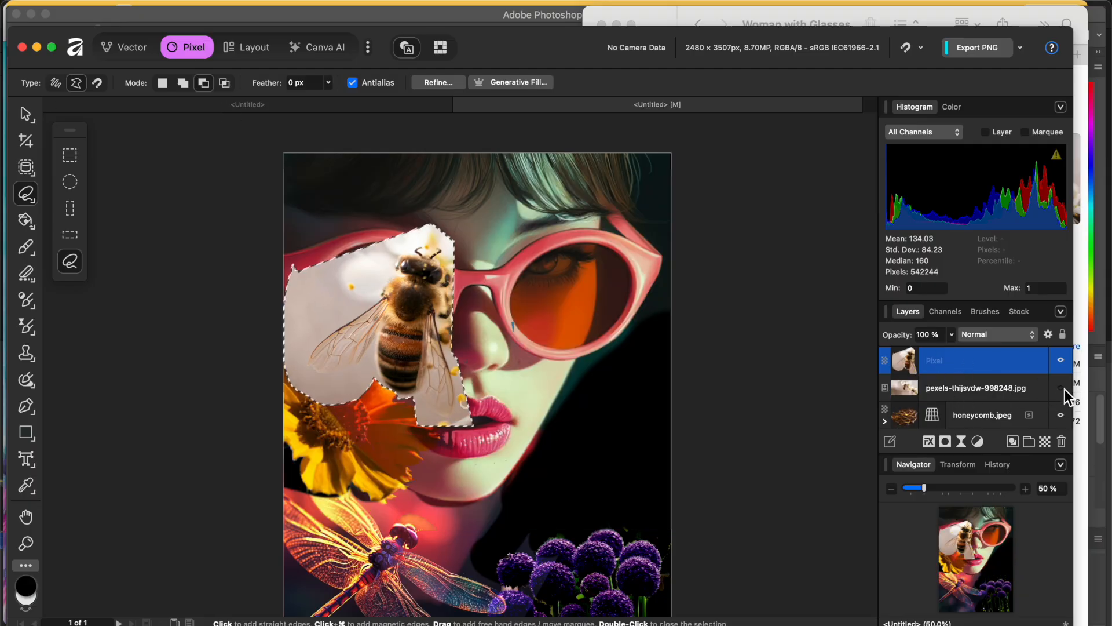
click(352, 313)
click(401, 313)
click(341, 266)
click(339, 282)
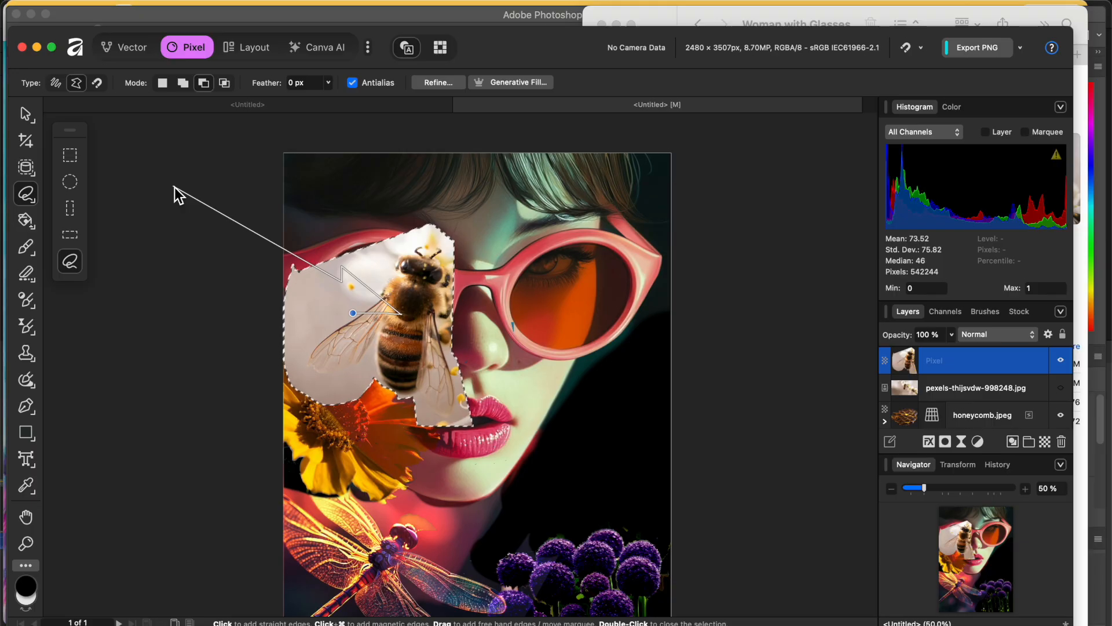
key(super+d)
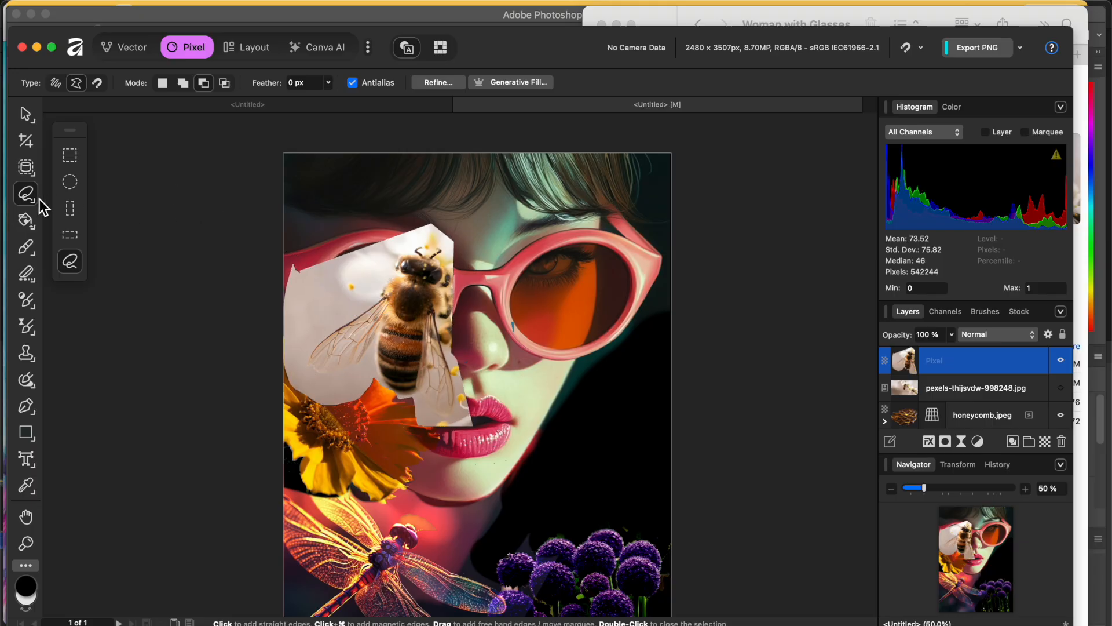
Erase the white background around the bee's body and wings with the Erase Brush at 257.2 px.
key(e)
drag(389, 250, 308, 284)
mouse_move(360, 255)
mouse_down()
mouse_move(347, 293)
mouse_move(358, 285)
mouse_move(335, 312)
mouse_move(302, 339)
mouse_move(291, 317)
mouse_move(300, 304)
mouse_move(279, 342)
mouse_move(305, 381)
mouse_up()
mouse_move(406, 403)
mouse_down()
mouse_move(422, 427)
mouse_move(464, 429)
mouse_move(477, 384)
mouse_up()
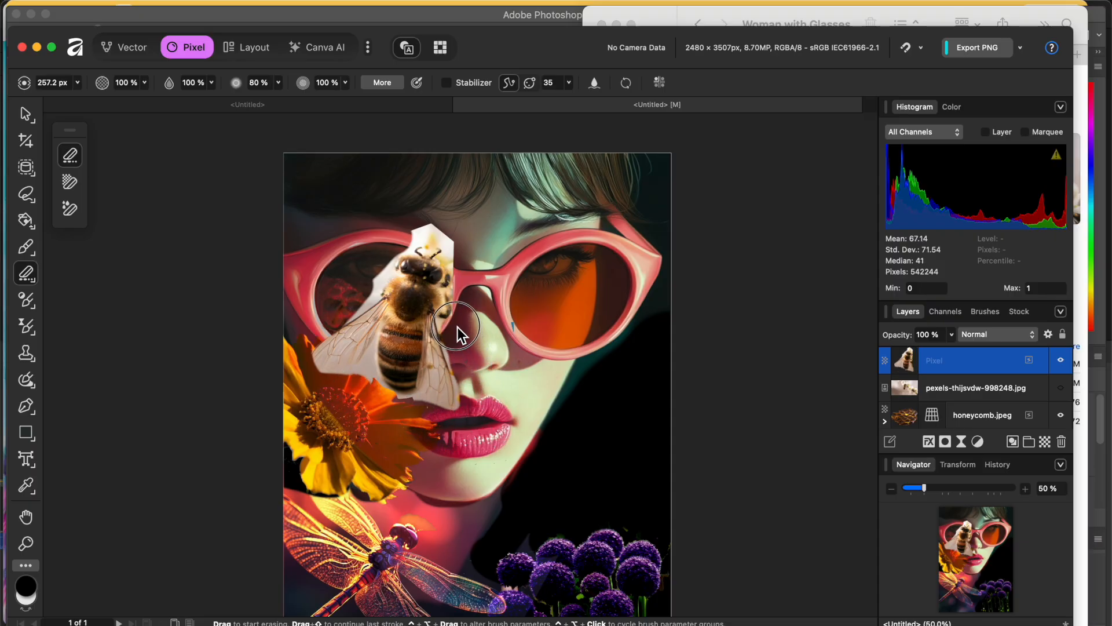
drag(407, 233, 432, 225)
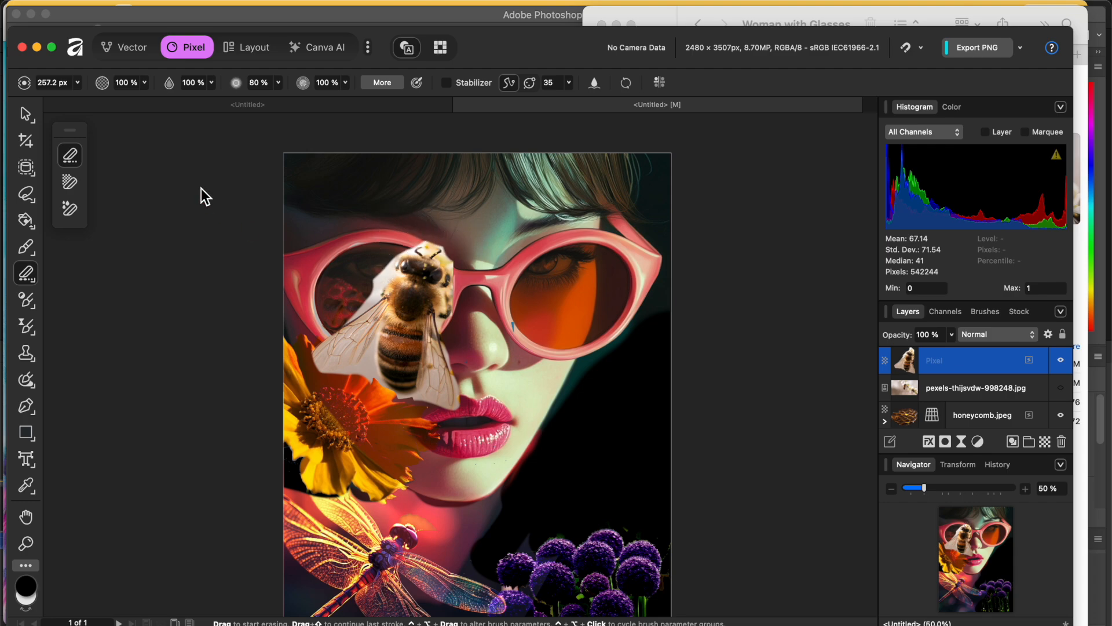
Remove the remaining light fringe beside the bee's head and below its wings with the Background Erase Brush at 10% tolerance.
click(70, 182)
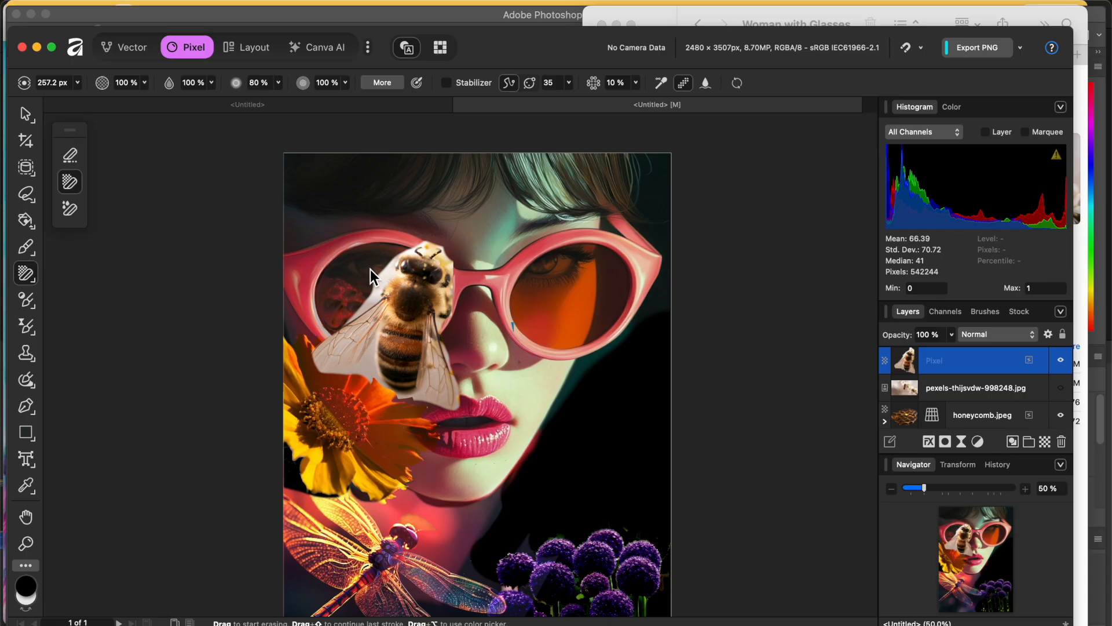
drag(387, 282, 388, 283)
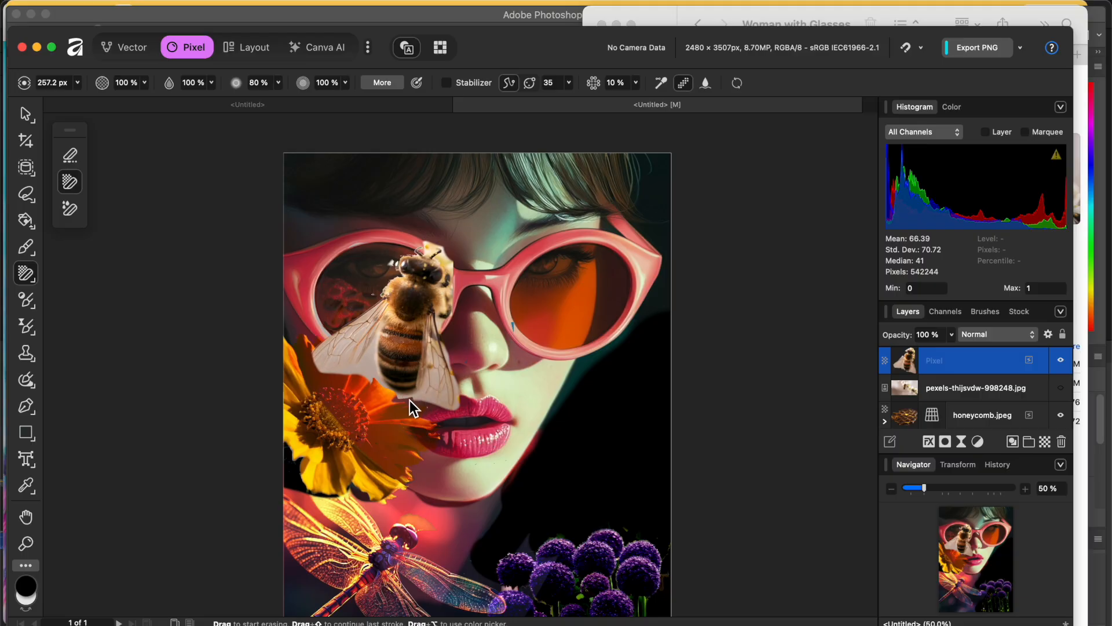
drag(395, 396, 371, 382)
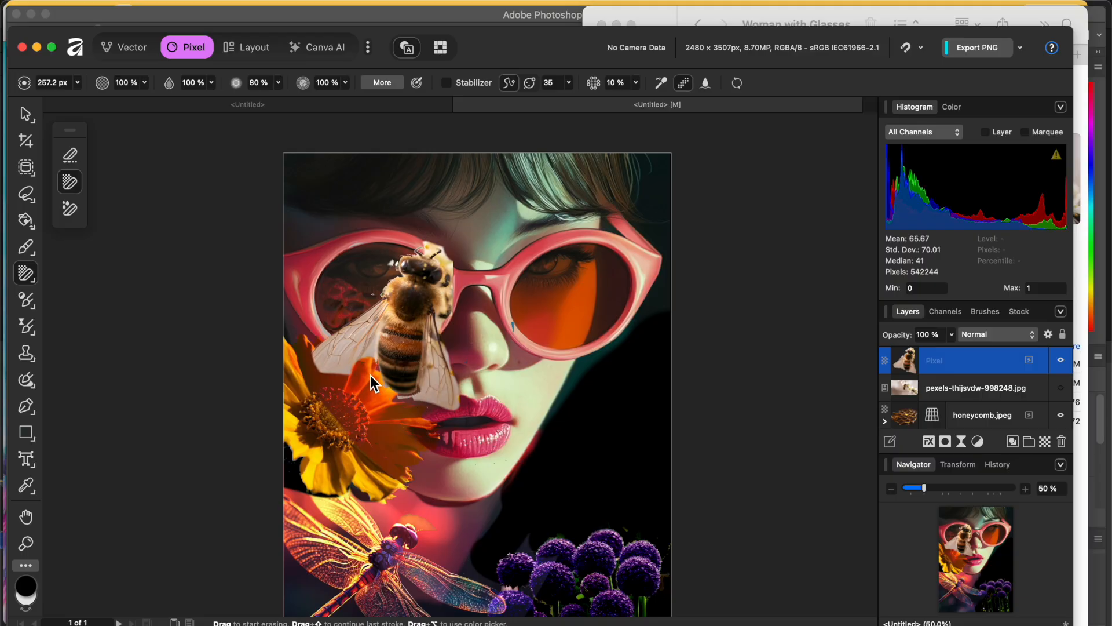
click(378, 359)
Scale the bee cutout down and place it on the lower rim of the honeycomb lens, just above the orange flower.
key(v)
drag(461, 239, 365, 350)
drag(339, 388, 383, 363)
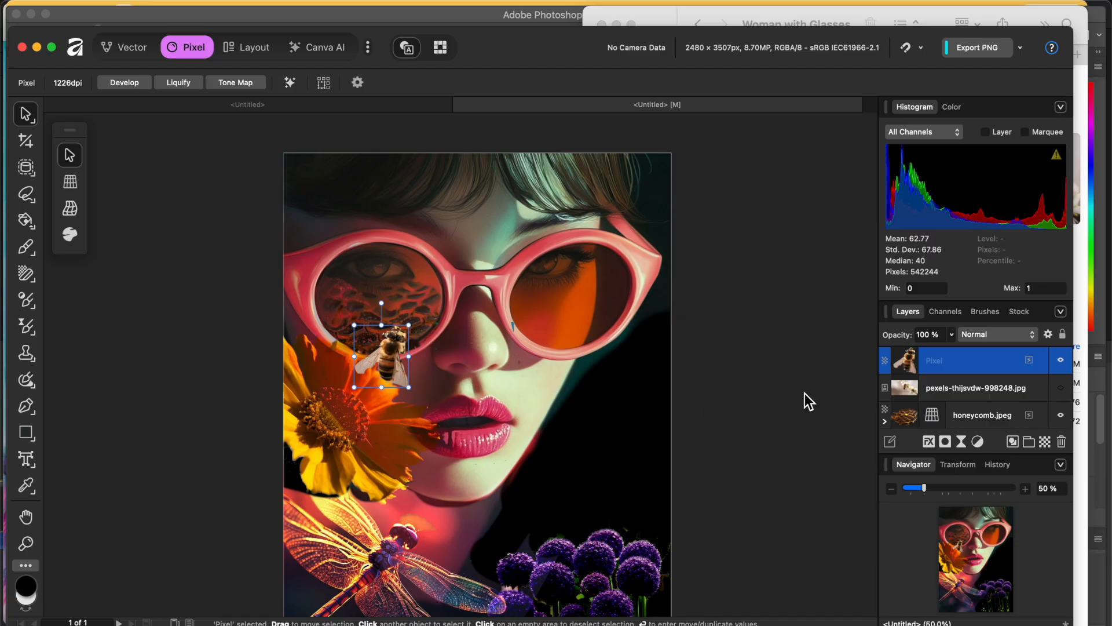
Set the bee layer's blend mode to Hard Light and clear the selection.
click(998, 334)
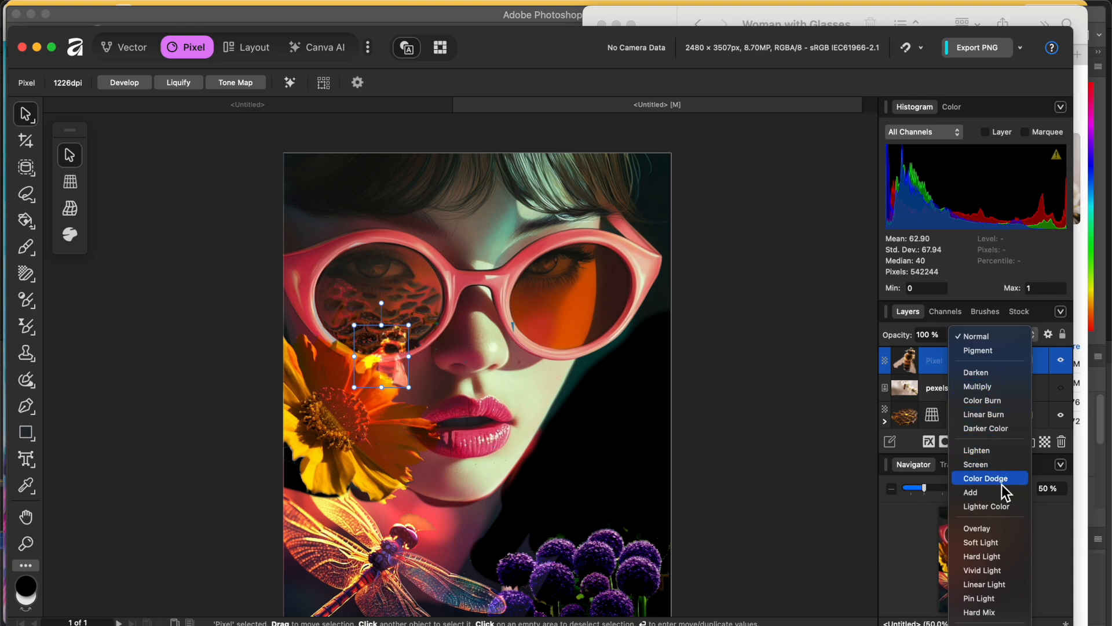
click(1007, 557)
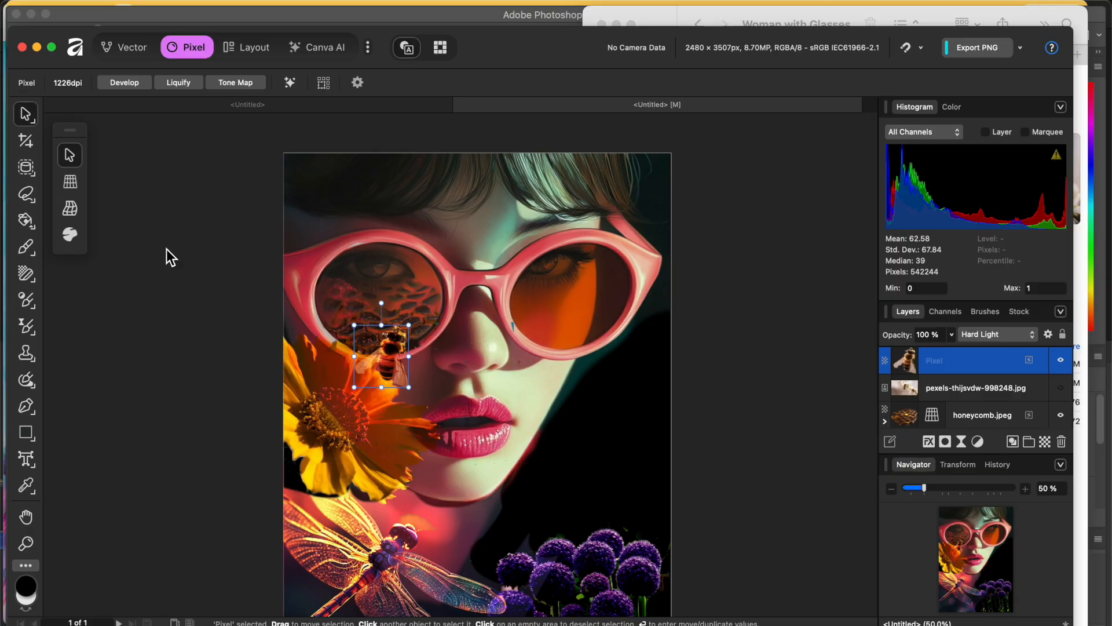
click(315, 288)
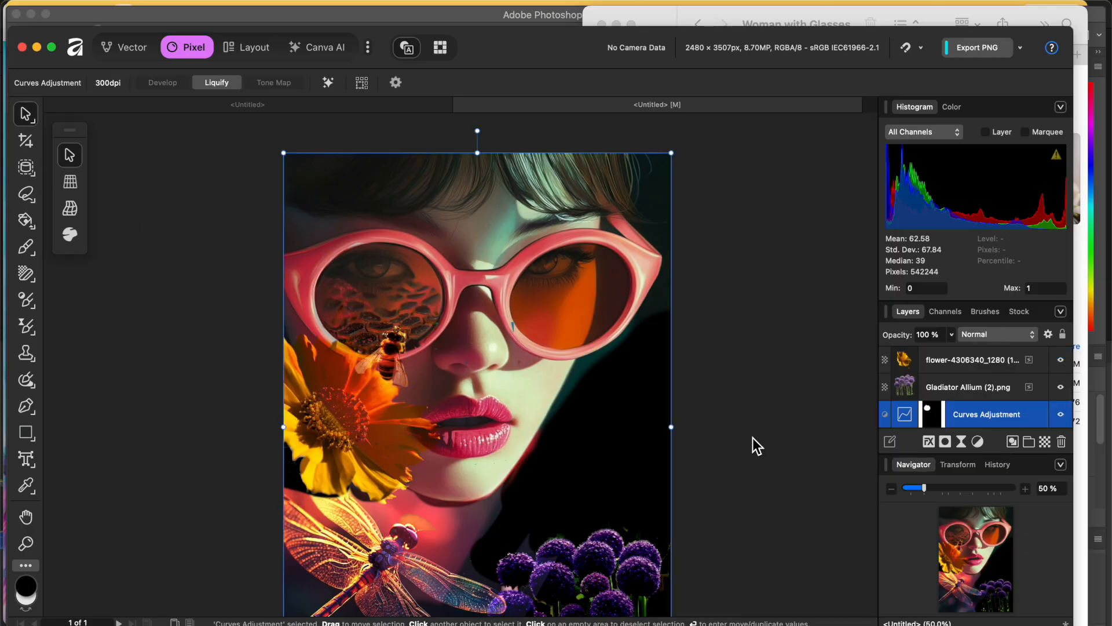
click(830, 419)
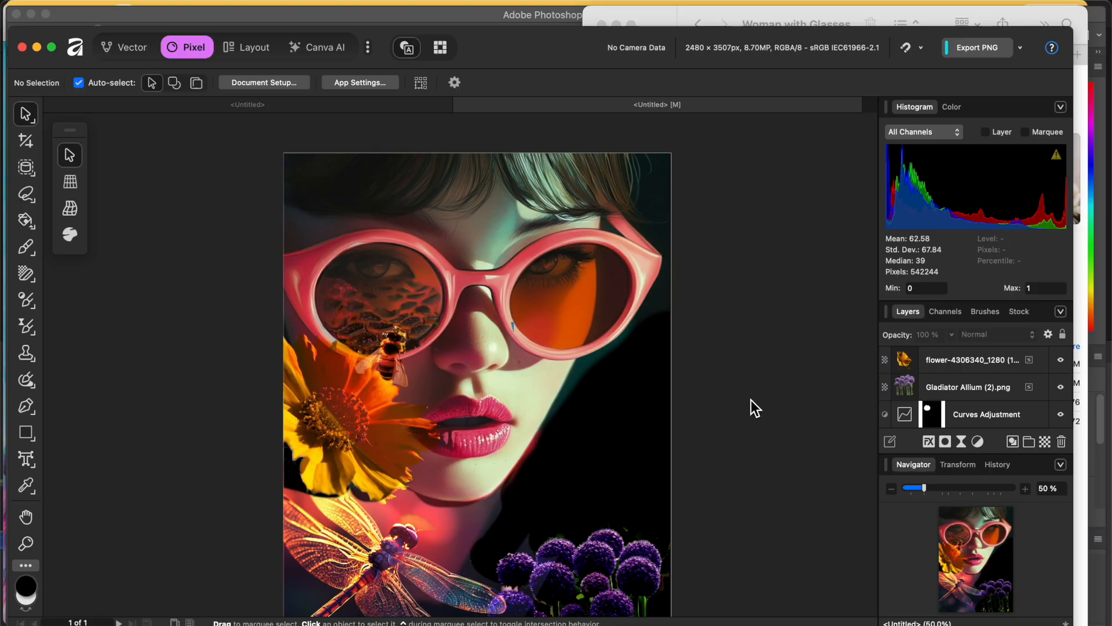
Browse the images in the Woman with Glasses folder and place mayer-tawfik-qpa6FTIDPZc-unsplash.png into the composite.
click(39, 624)
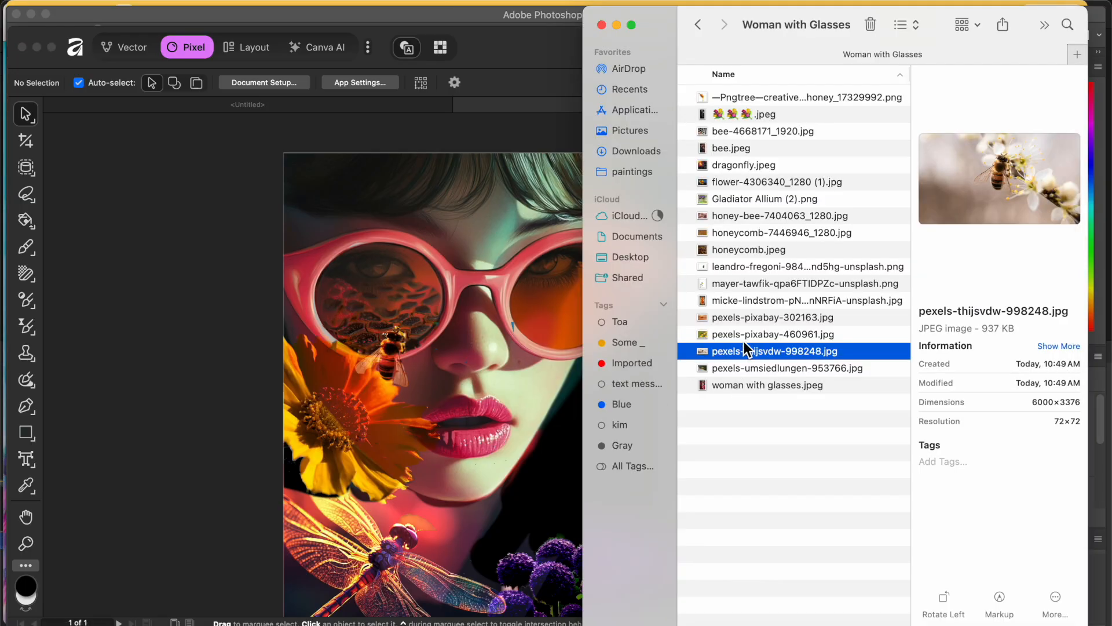
click(747, 317)
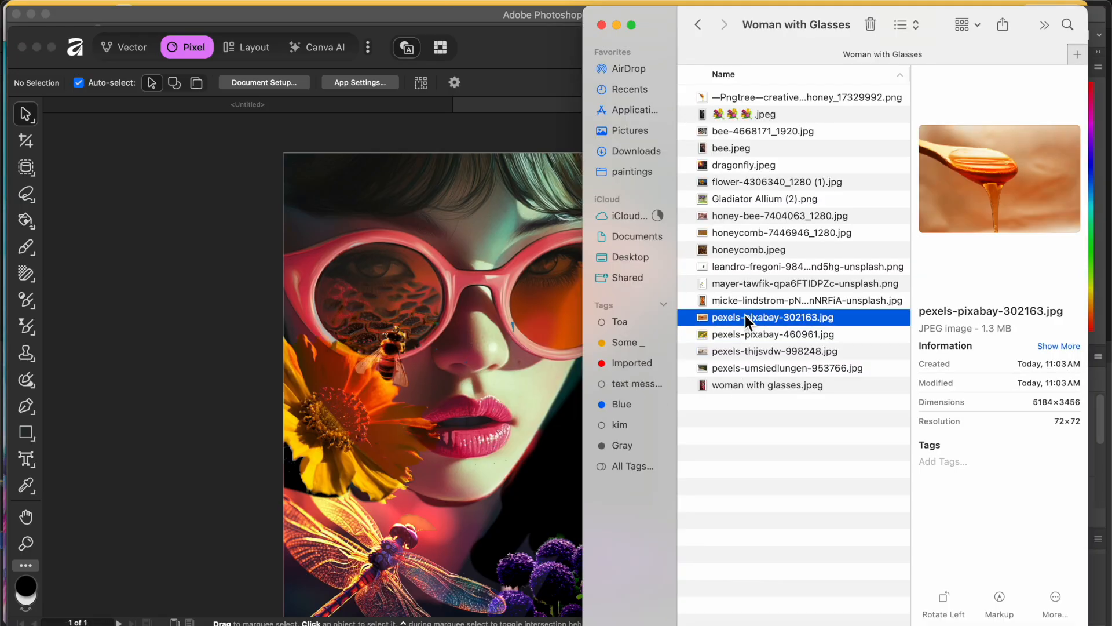
click(739, 384)
click(731, 96)
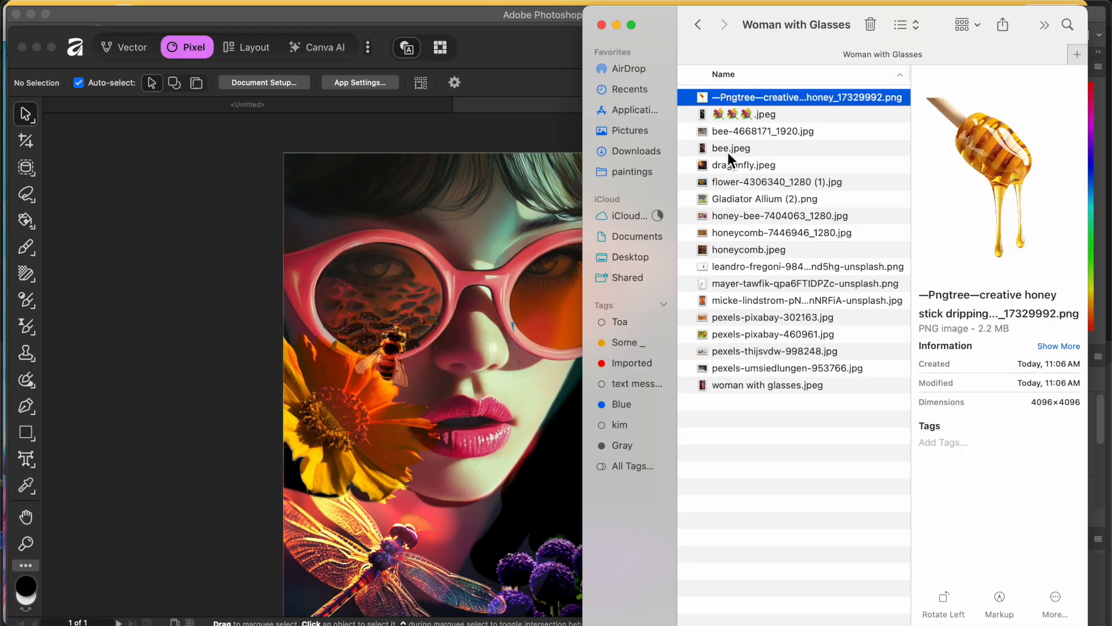
click(728, 181)
click(728, 164)
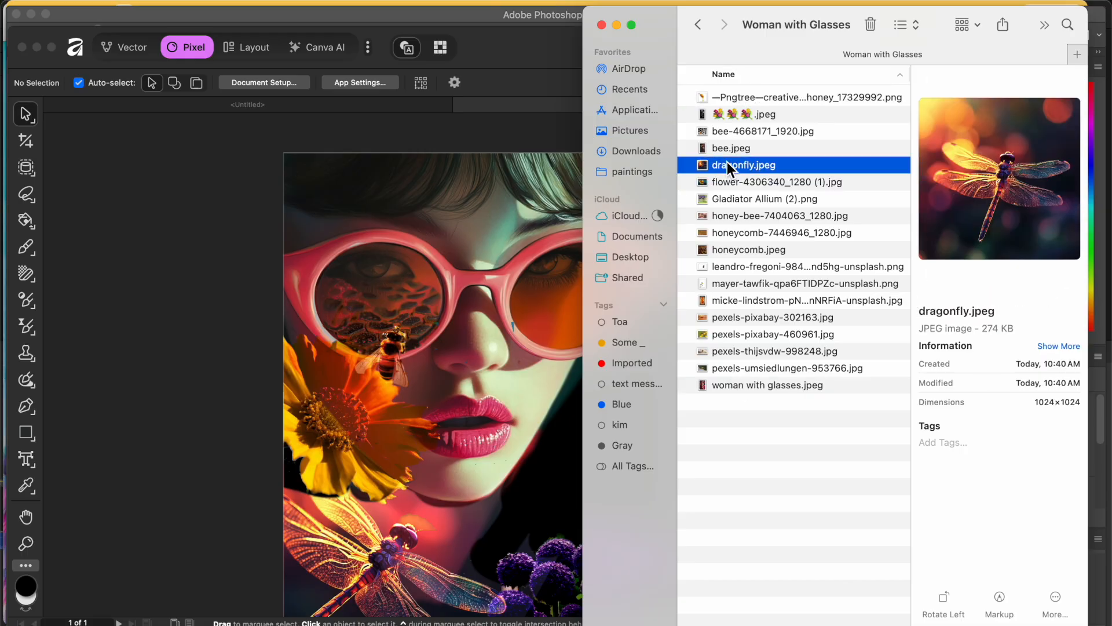
click(738, 213)
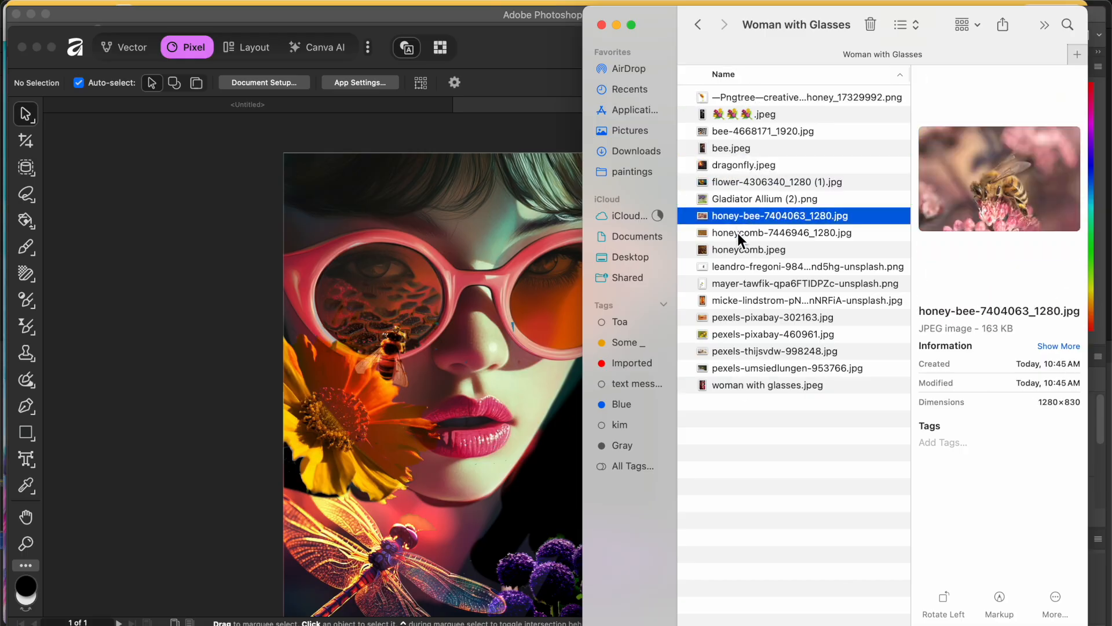
click(739, 266)
click(738, 283)
drag(737, 281, 453, 277)
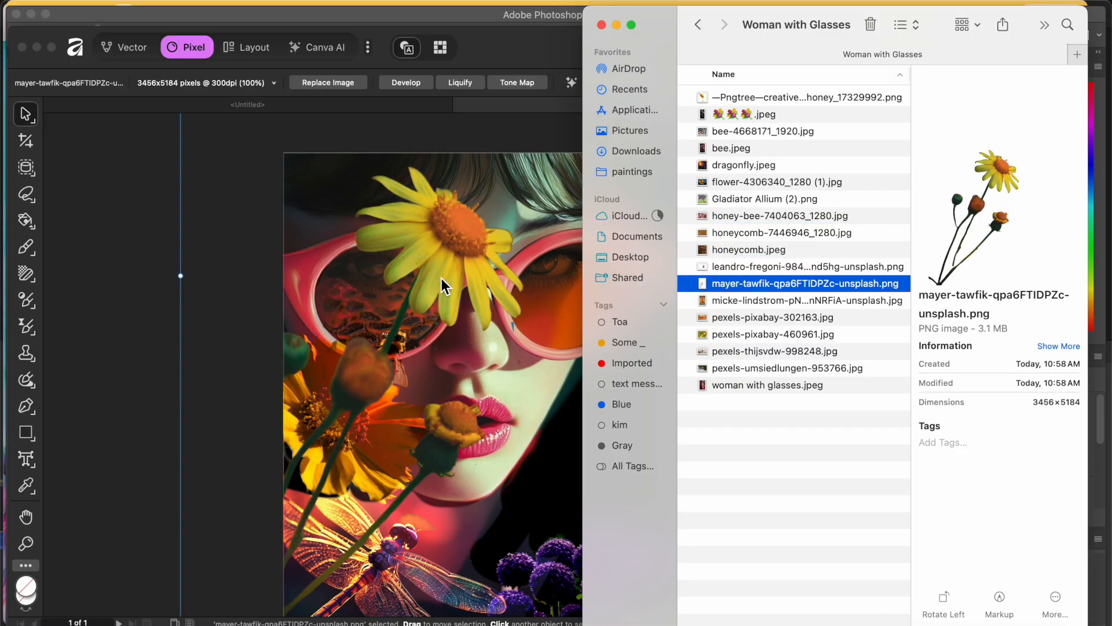
Scale the placed yellow flower image down to about 42% and move it over the middle of the face.
scroll(236, 533, down, 5)
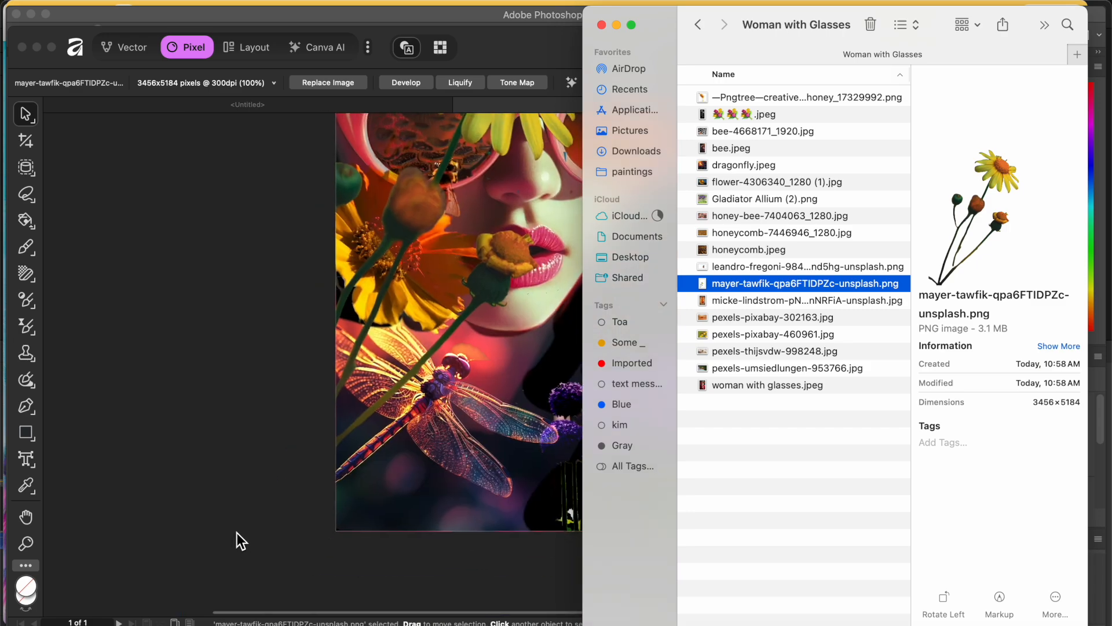
scroll(237, 533, up, 5)
scroll(235, 538, down, 5)
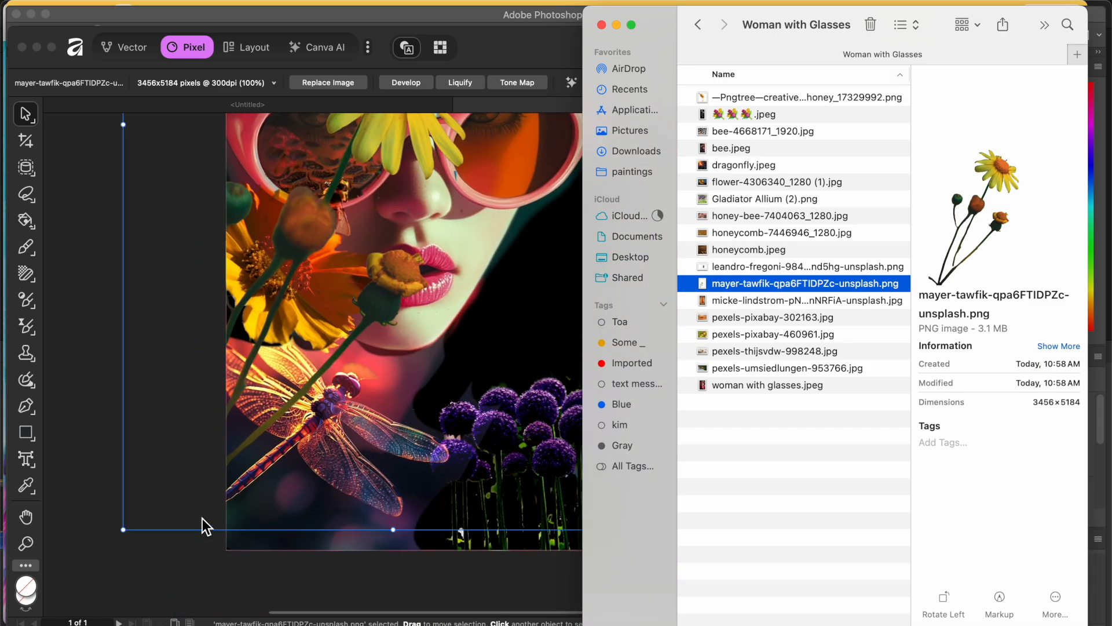
drag(124, 530, 345, 348)
scroll(345, 319, up, 6)
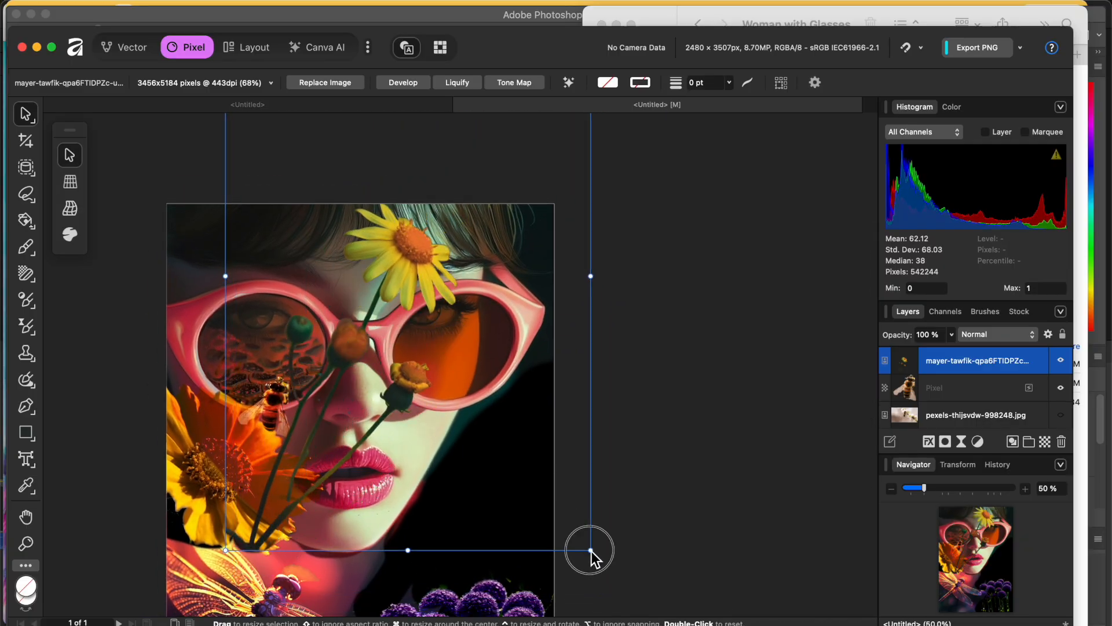
drag(591, 550, 451, 340)
drag(280, 278, 325, 422)
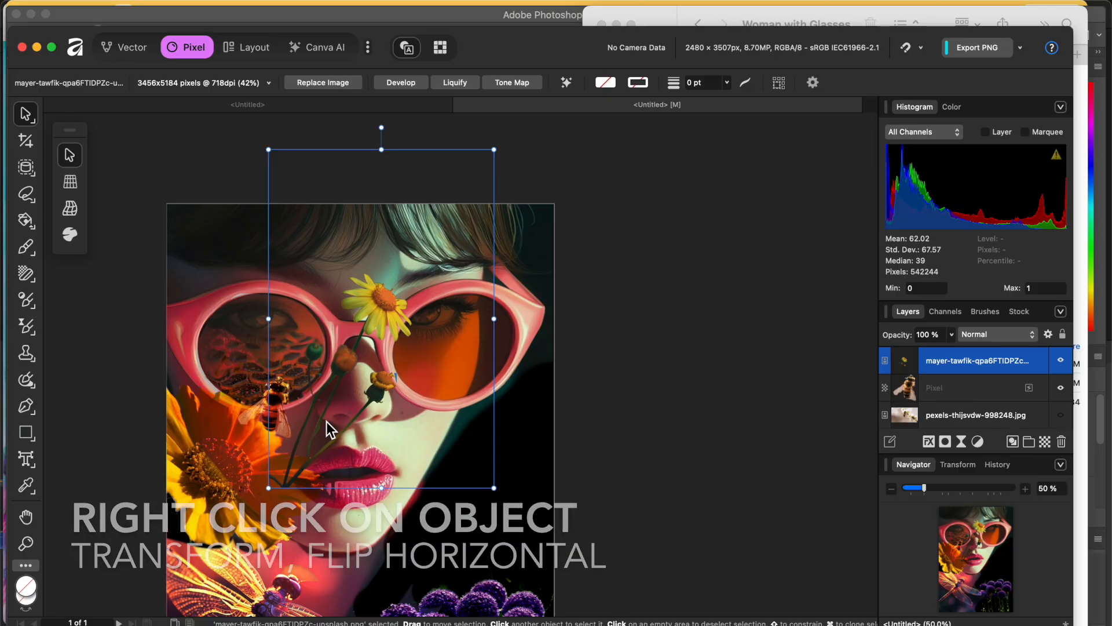
Flip the yellow flower image horizontally.
right_click(342, 400)
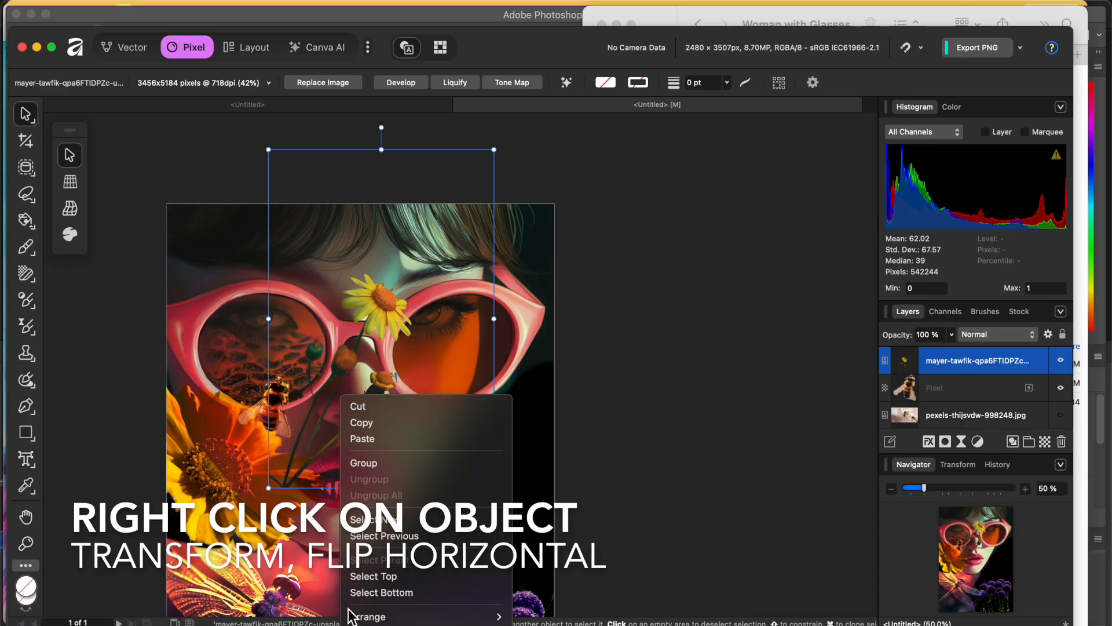
mouse_move(380, 617)
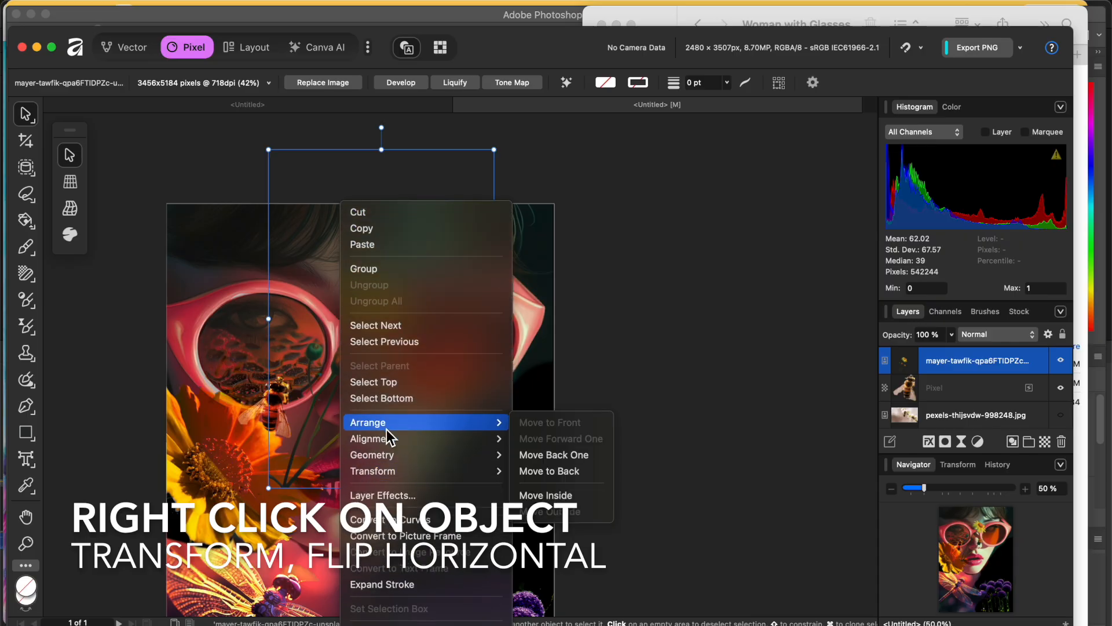
mouse_move(490, 439)
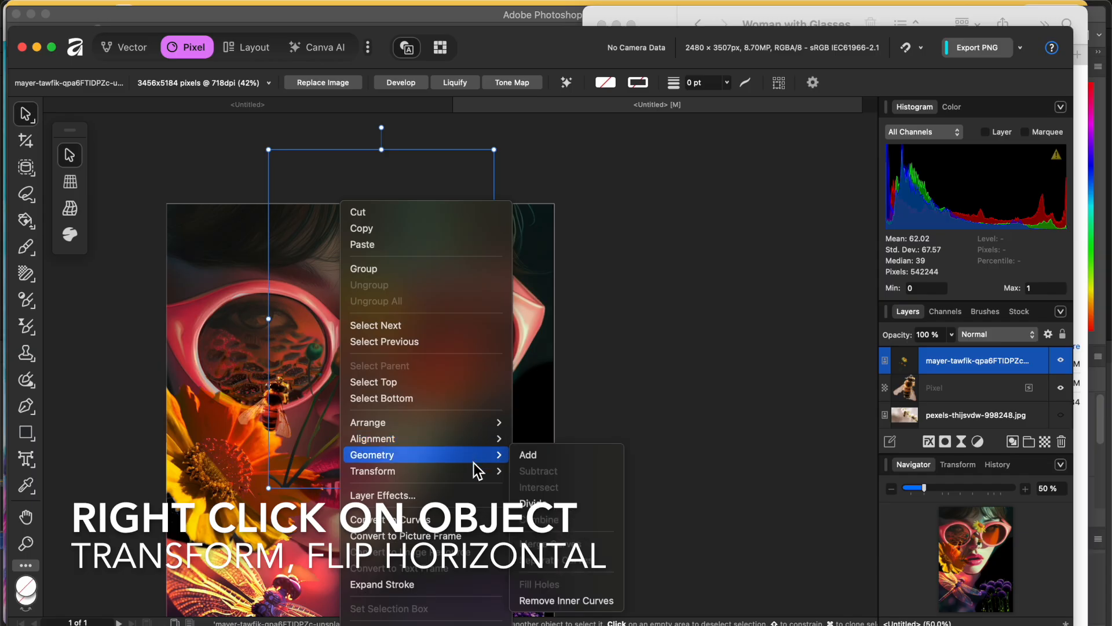
mouse_move(471, 478)
click(550, 511)
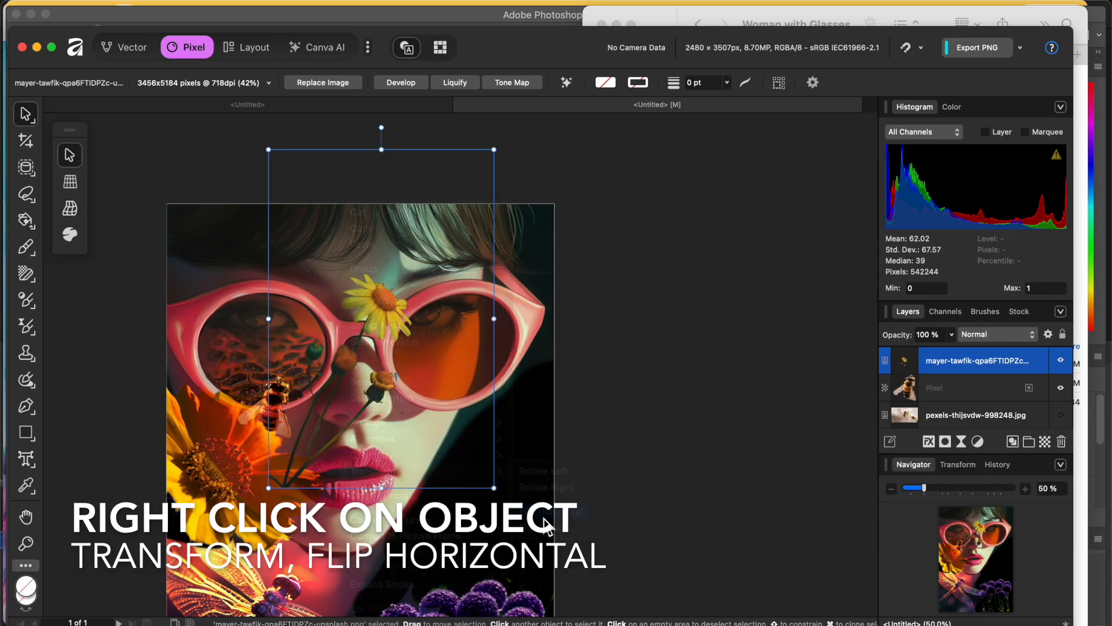
Enlarge the flipped flower image to about 47%, move it over the black area beside the chin above the purple alliums, and deselect it.
drag(495, 488, 523, 532)
drag(388, 315, 490, 468)
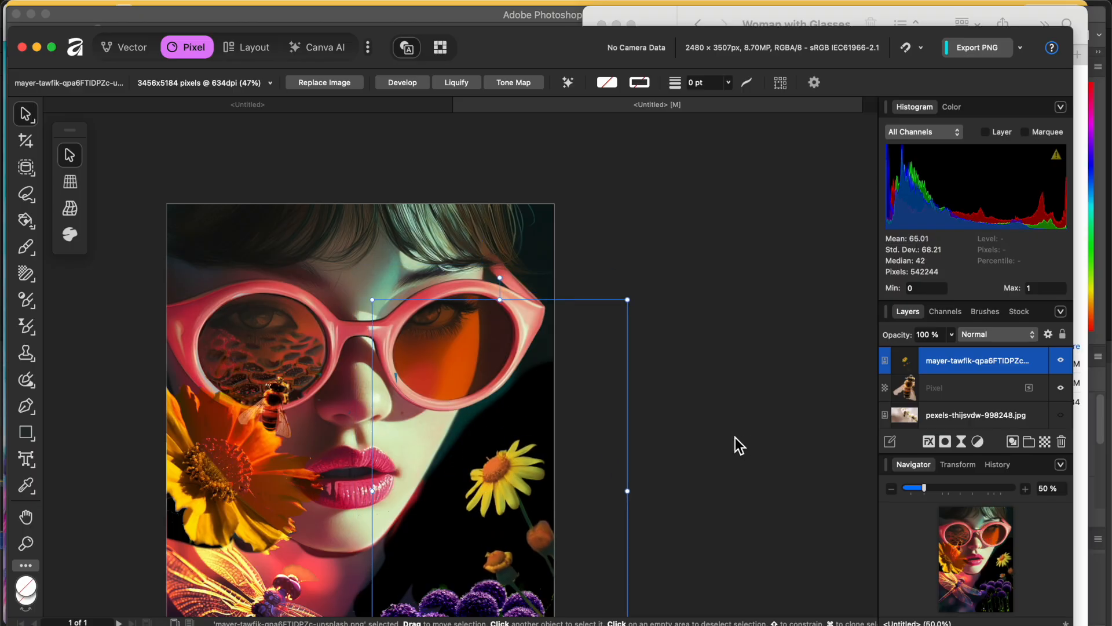
scroll(735, 437, down, 3)
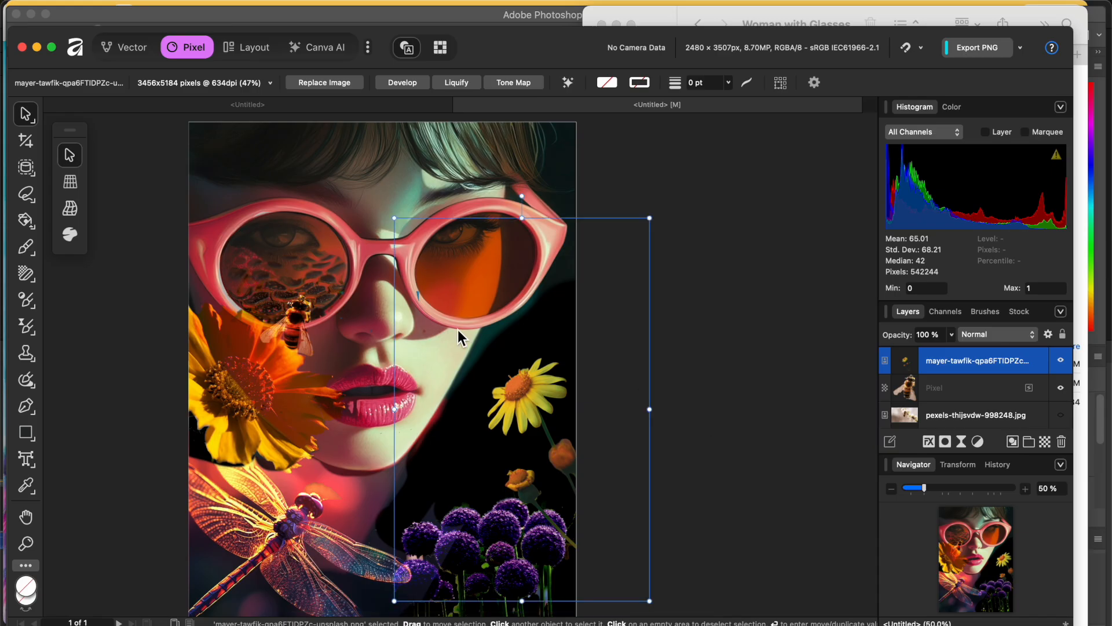
key(Return)
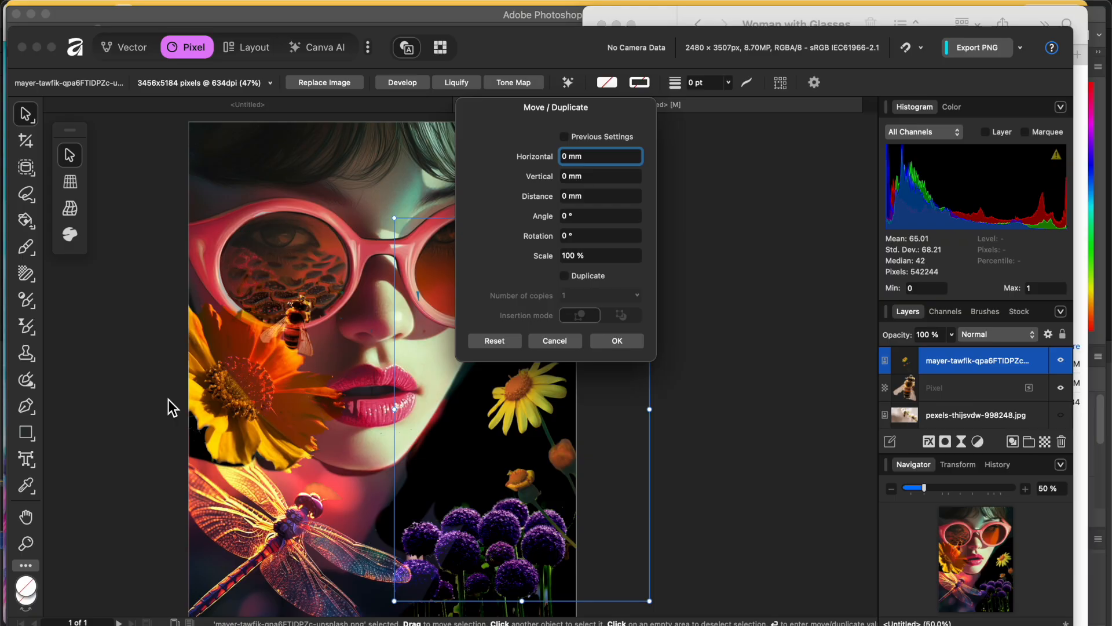
click(629, 342)
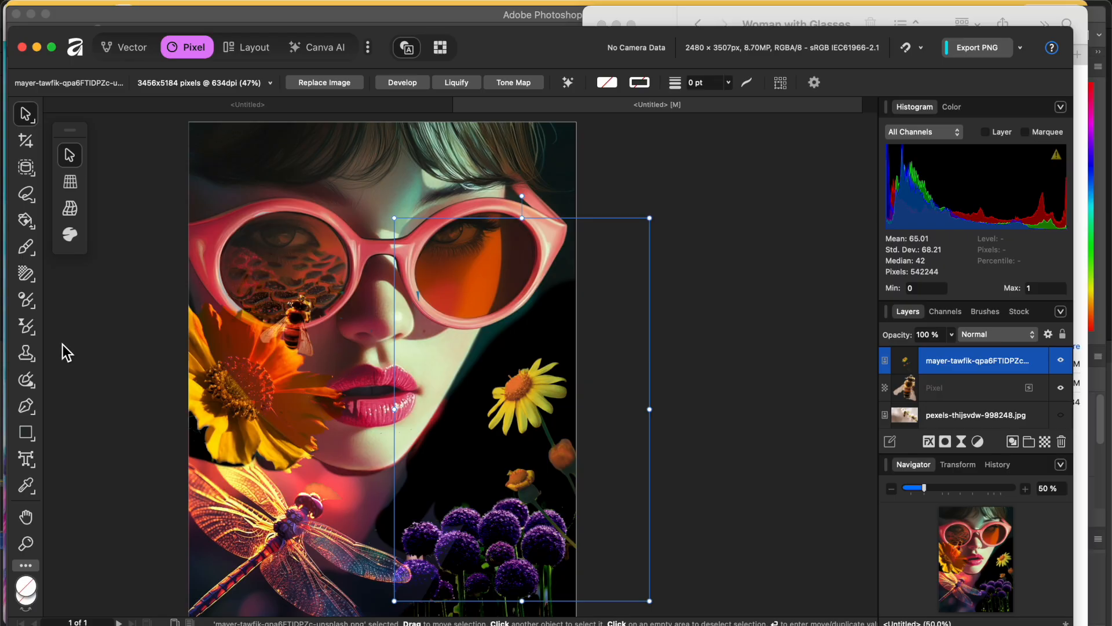
click(80, 308)
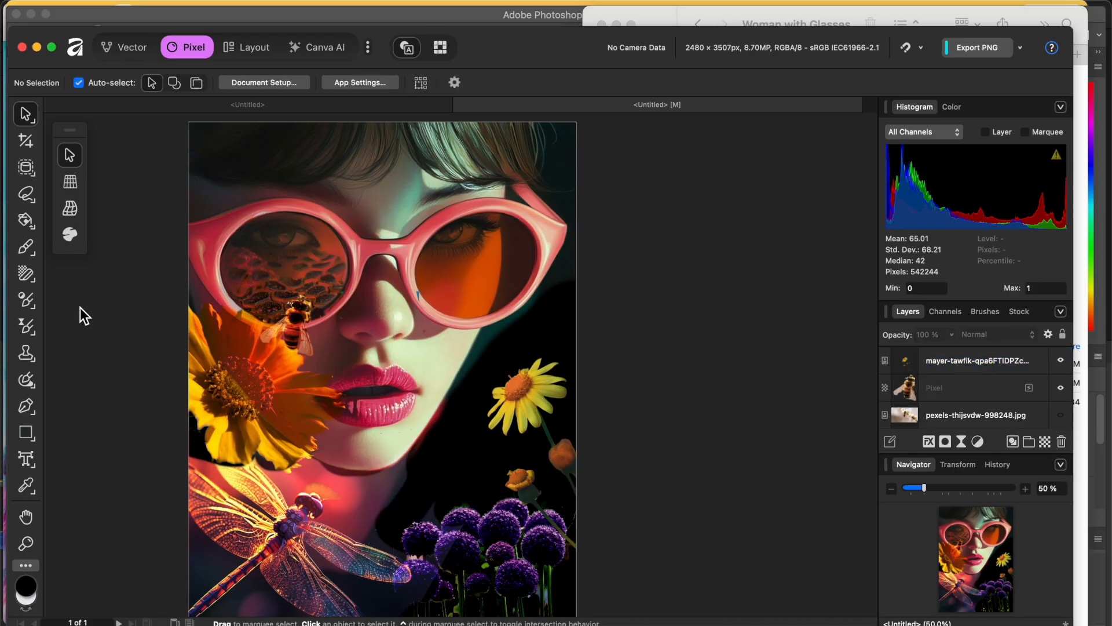
Erase the buds and stems below the yellow flower on the mayer-tawfik layer with the Erase Brush, keeping only the blossom.
click(26, 272)
click(70, 155)
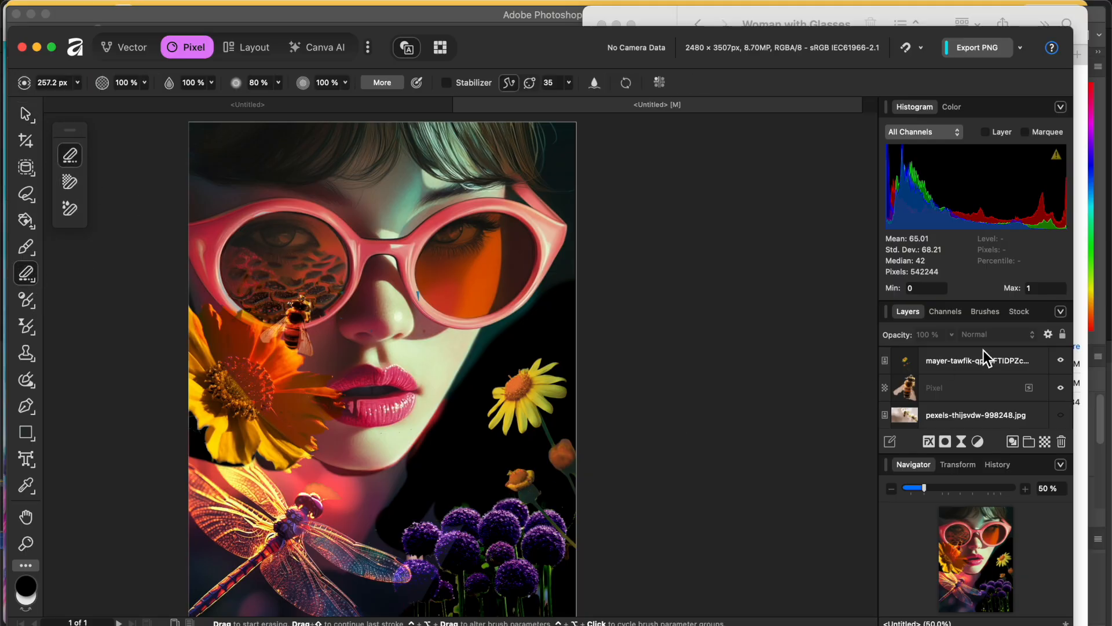
click(965, 359)
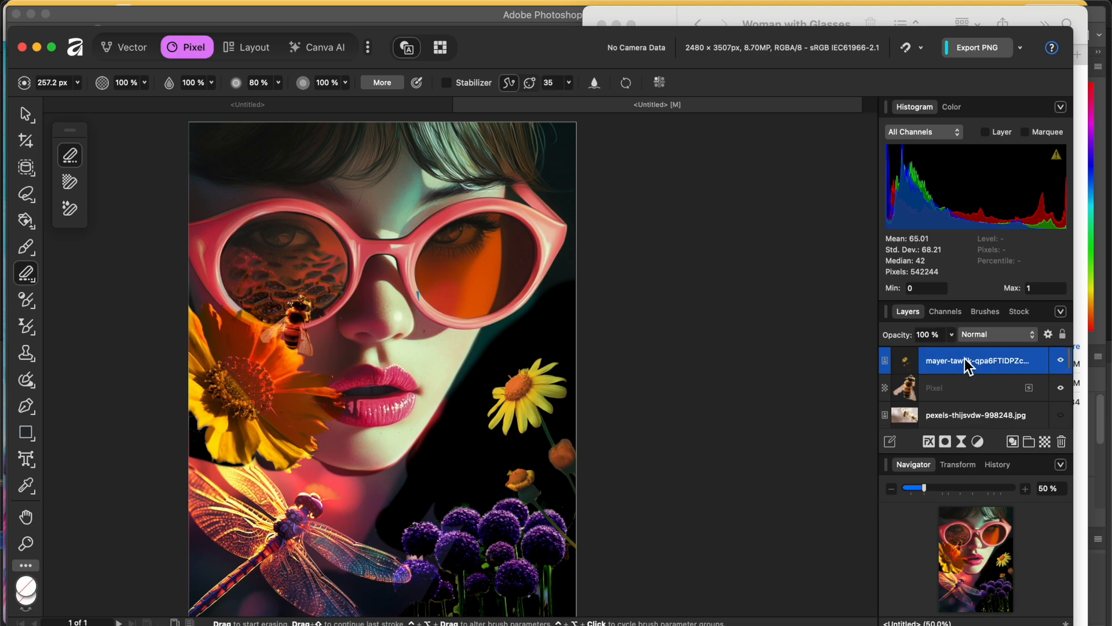
mouse_move(521, 481)
mouse_down()
mouse_move(522, 472)
mouse_move(596, 544)
mouse_up()
mouse_move(574, 462)
mouse_down()
mouse_move(557, 452)
mouse_move(603, 483)
mouse_up()
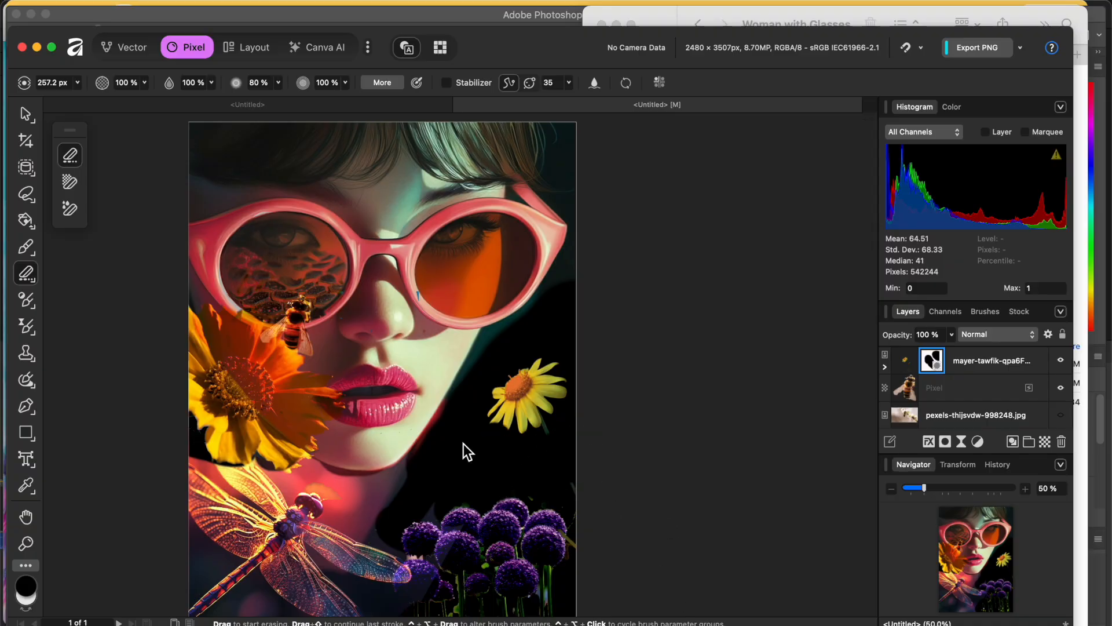
Switch to Finder and preview the image files in the Woman with Glasses folder to pick a honey picture.
click(41, 625)
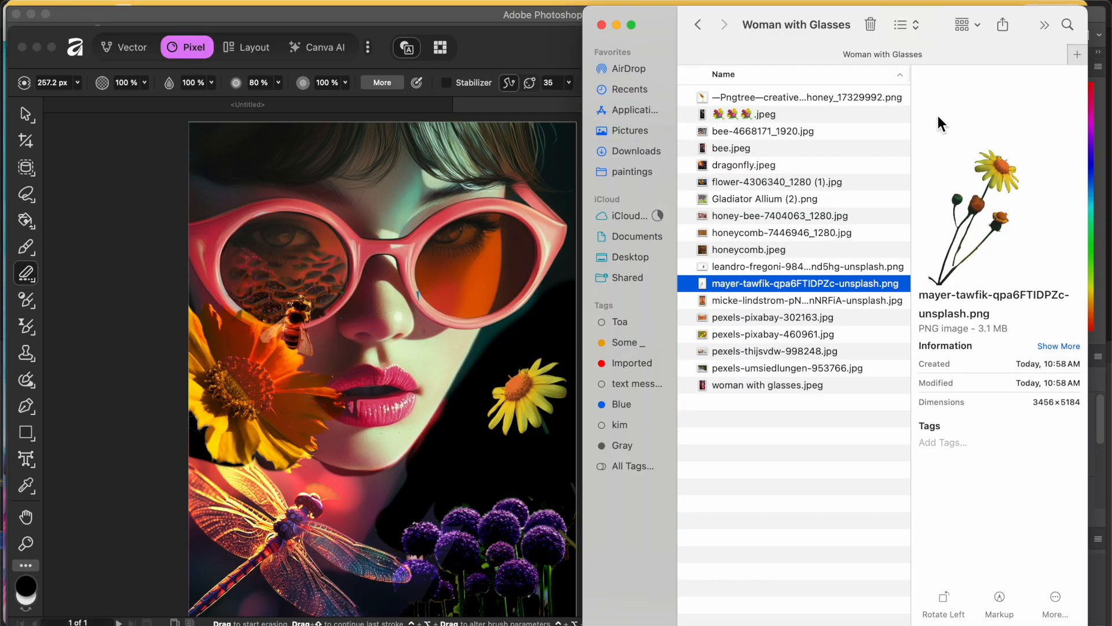
click(815, 103)
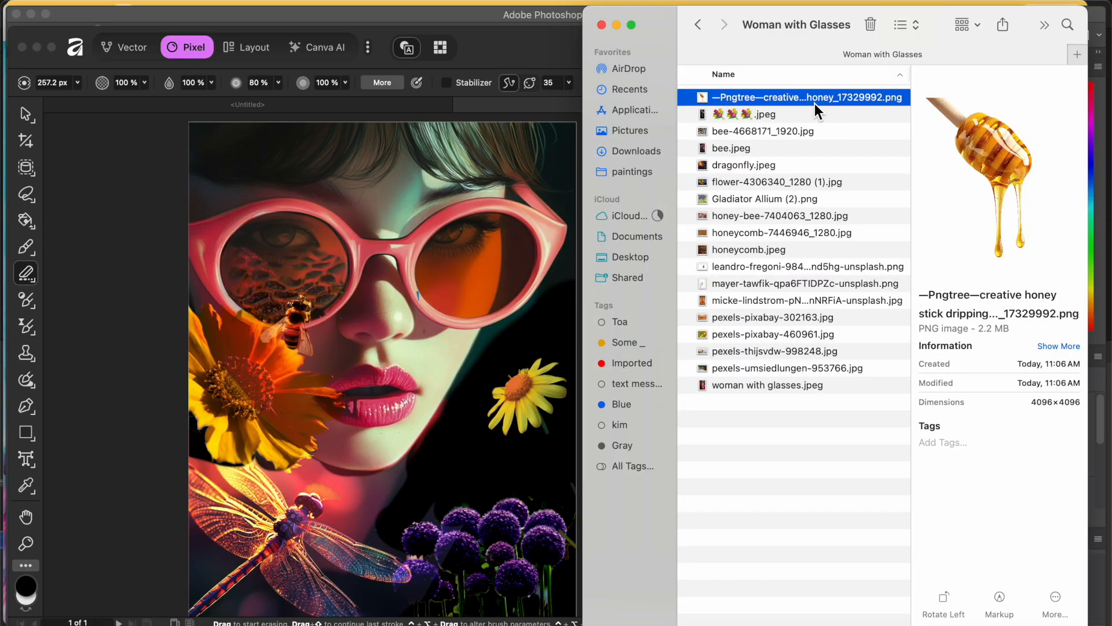
click(752, 117)
click(749, 128)
click(733, 149)
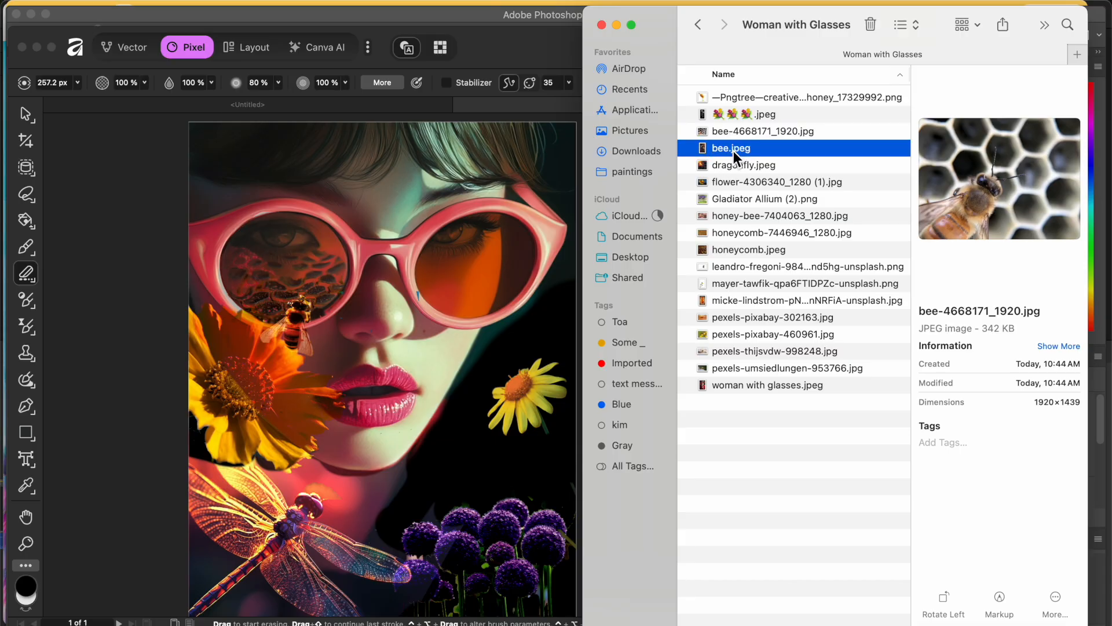
click(729, 166)
click(728, 185)
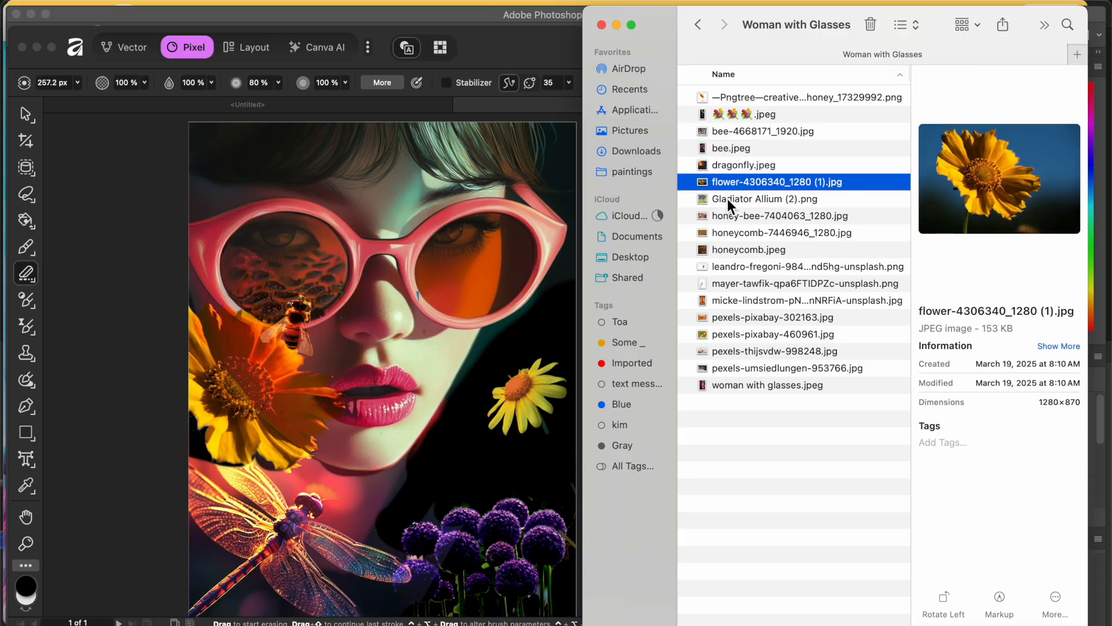
click(728, 201)
click(728, 218)
click(728, 235)
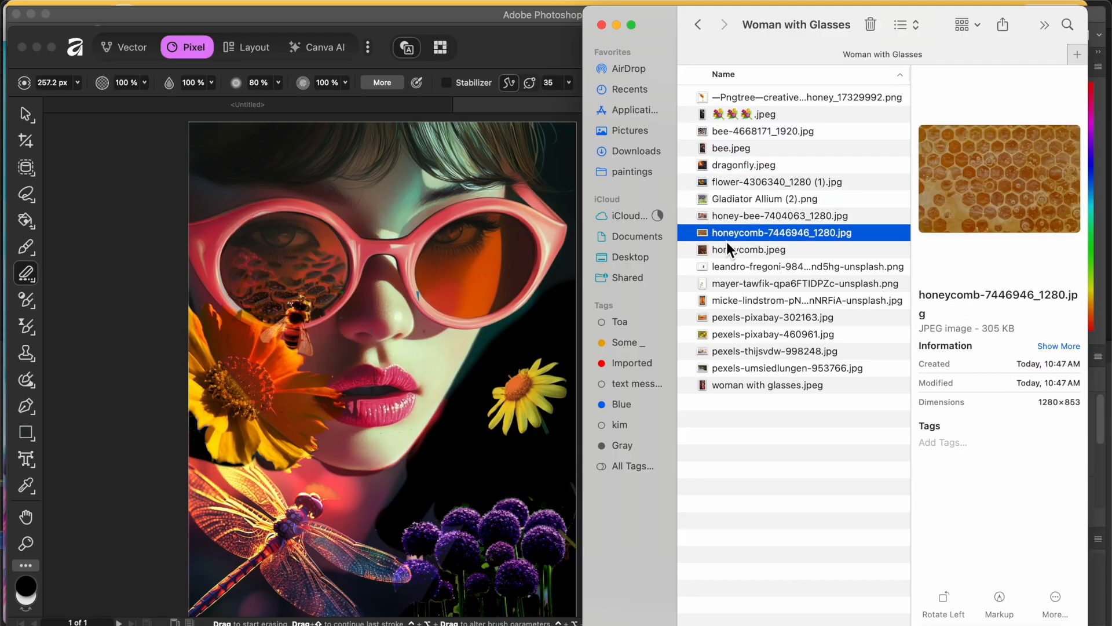
click(726, 251)
click(726, 267)
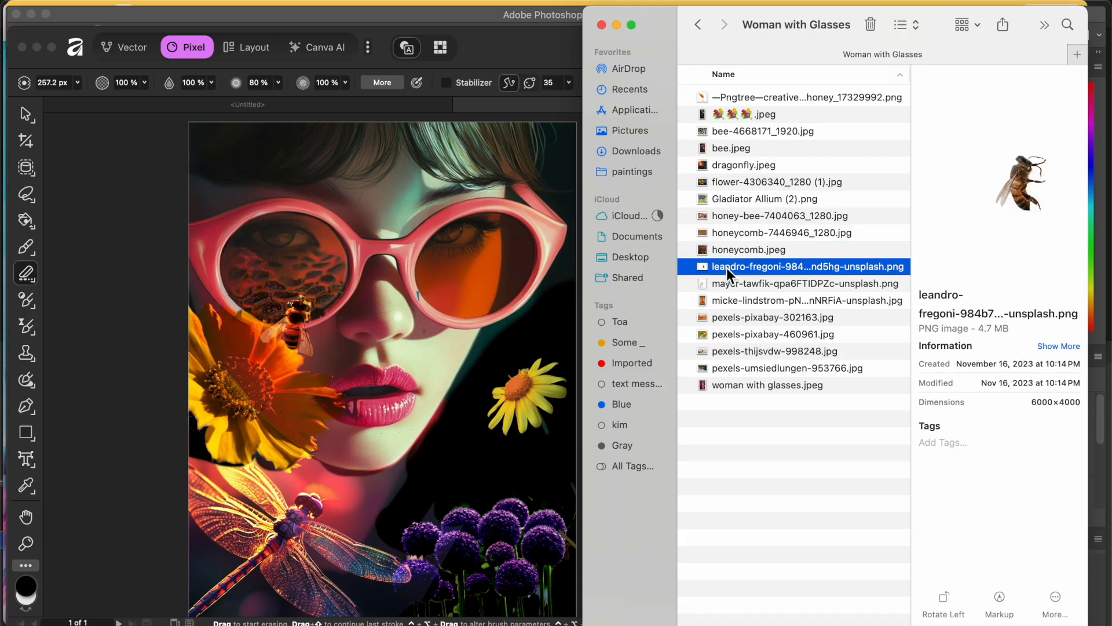
click(728, 291)
click(728, 308)
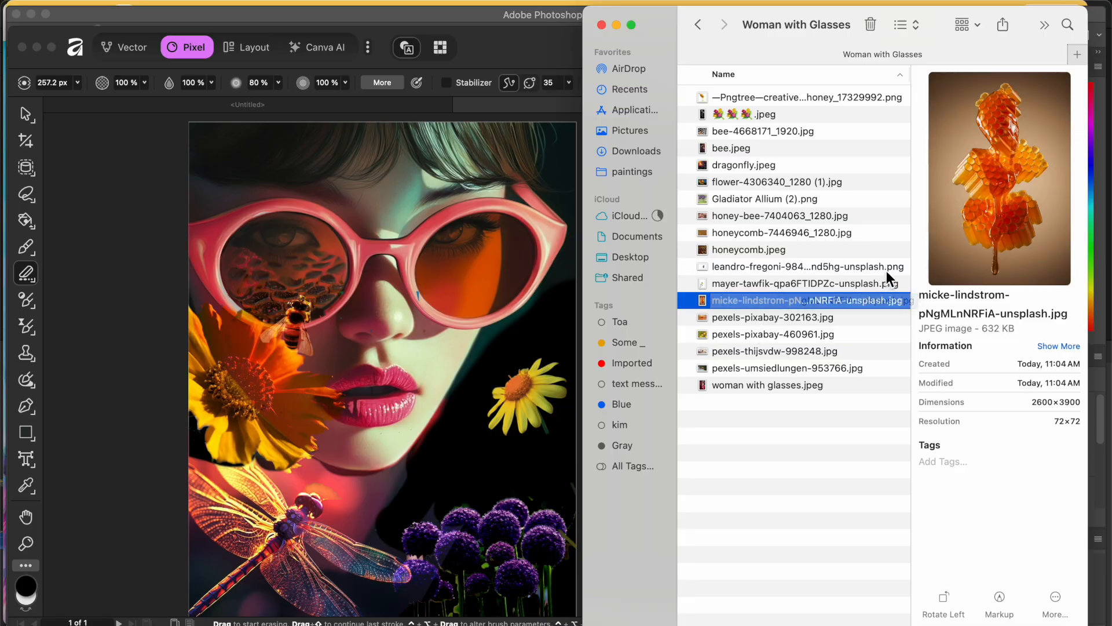
Place pexels-pixabay-302163.jpg, the dripping honey spoon, onto the canvas and return to Affinity.
click(780, 318)
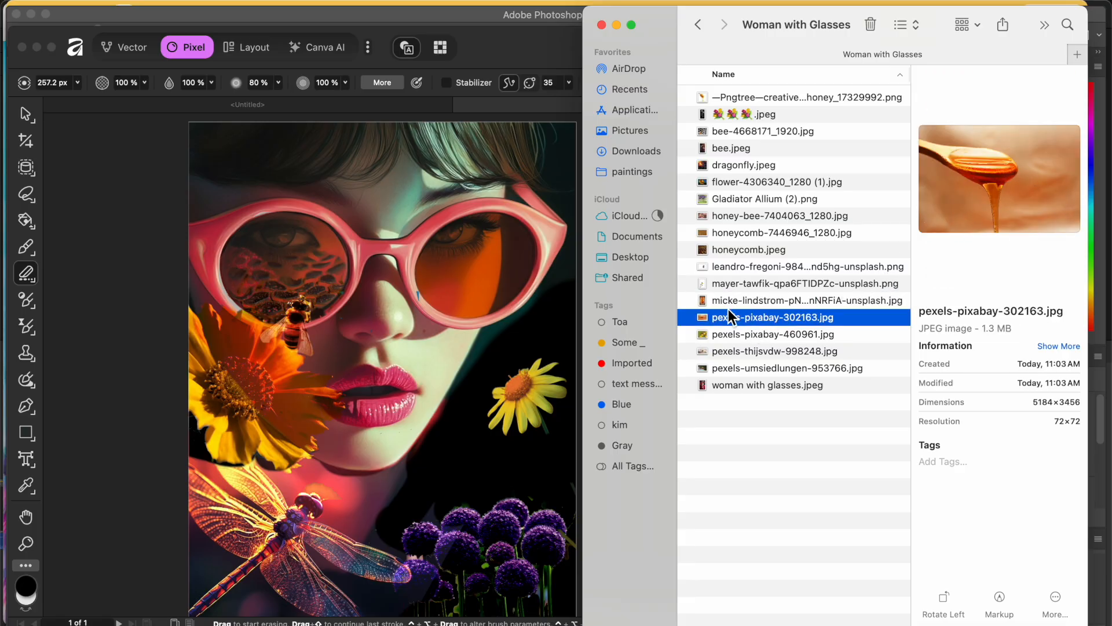
drag(722, 321, 474, 281)
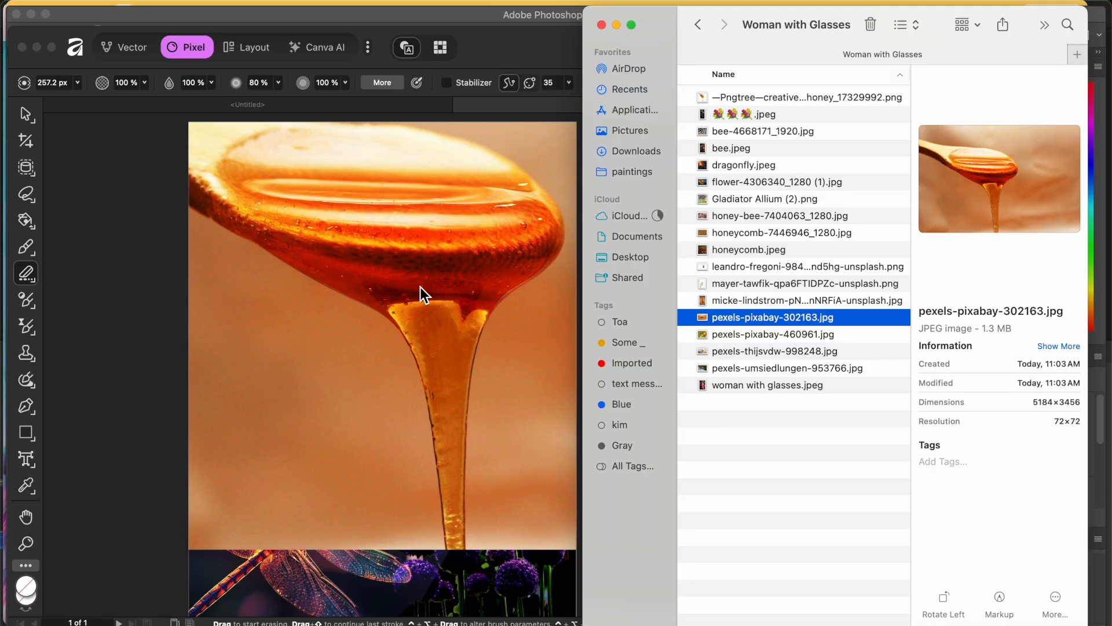
key(super+t)
click(93, 325)
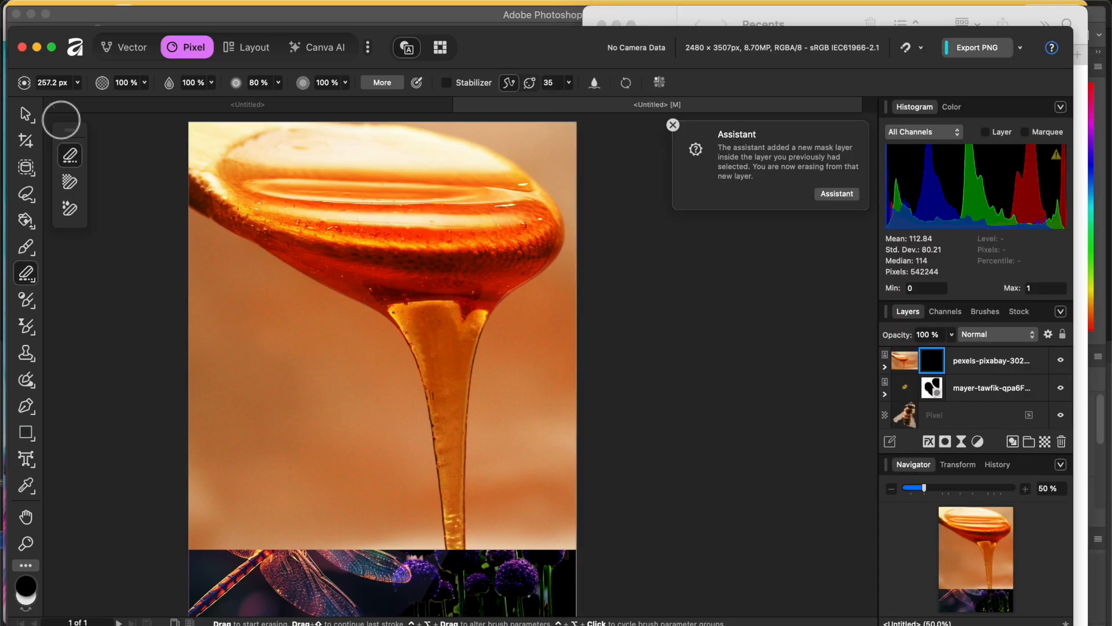
Scale the placed honey spoon image down to about 38% and move it over the right lens and cheek.
click(25, 113)
drag(387, 322, 555, 298)
drag(227, 536, 277, 390)
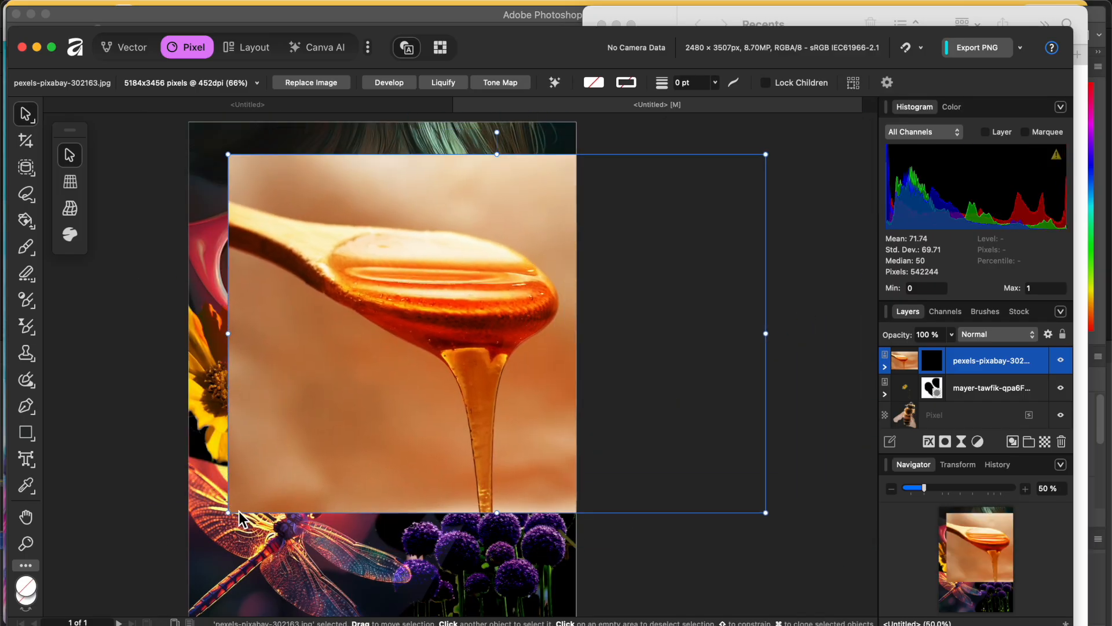
drag(229, 516, 454, 345)
drag(521, 297, 405, 359)
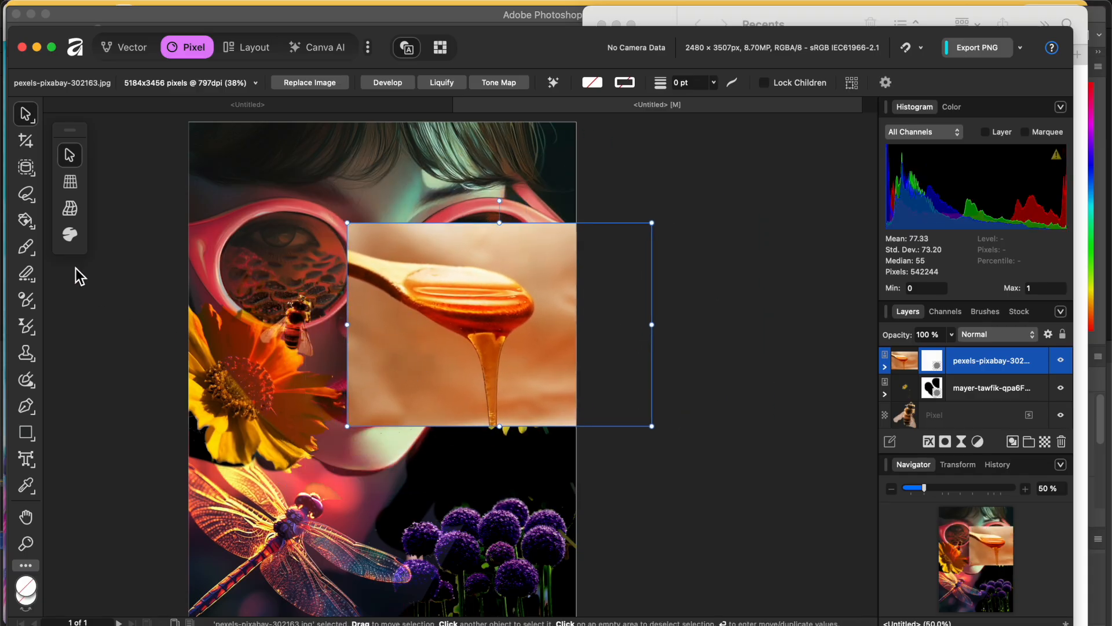
Copy the lassoed spoon and honey drip onto their own pixel layer and hide the pexels-pixabay-302163.jpg layer.
click(32, 270)
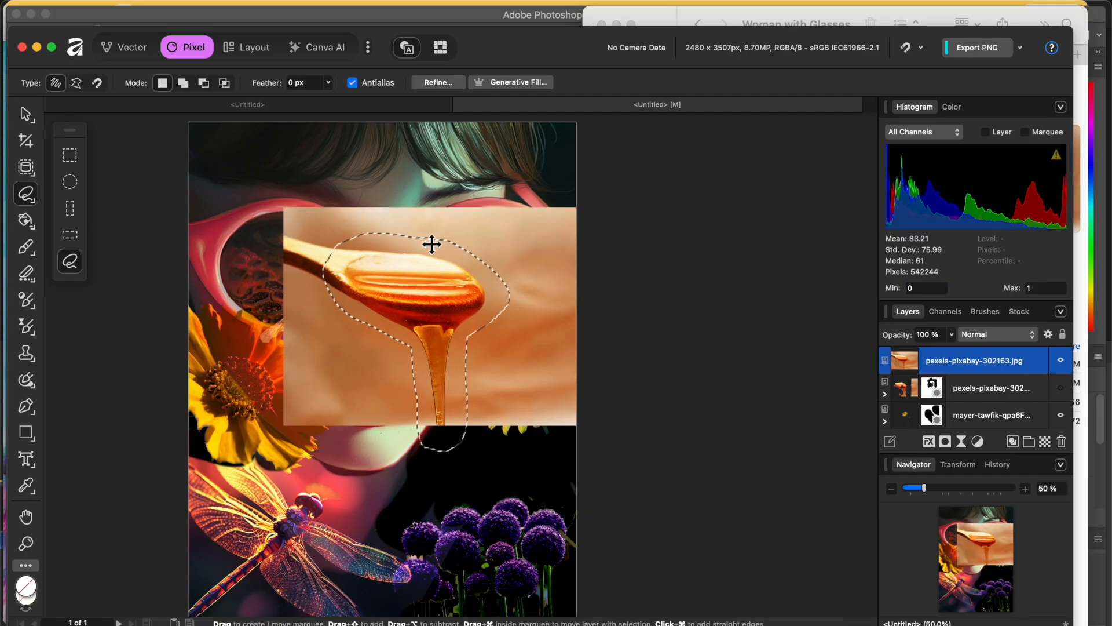
key(super+shift+n)
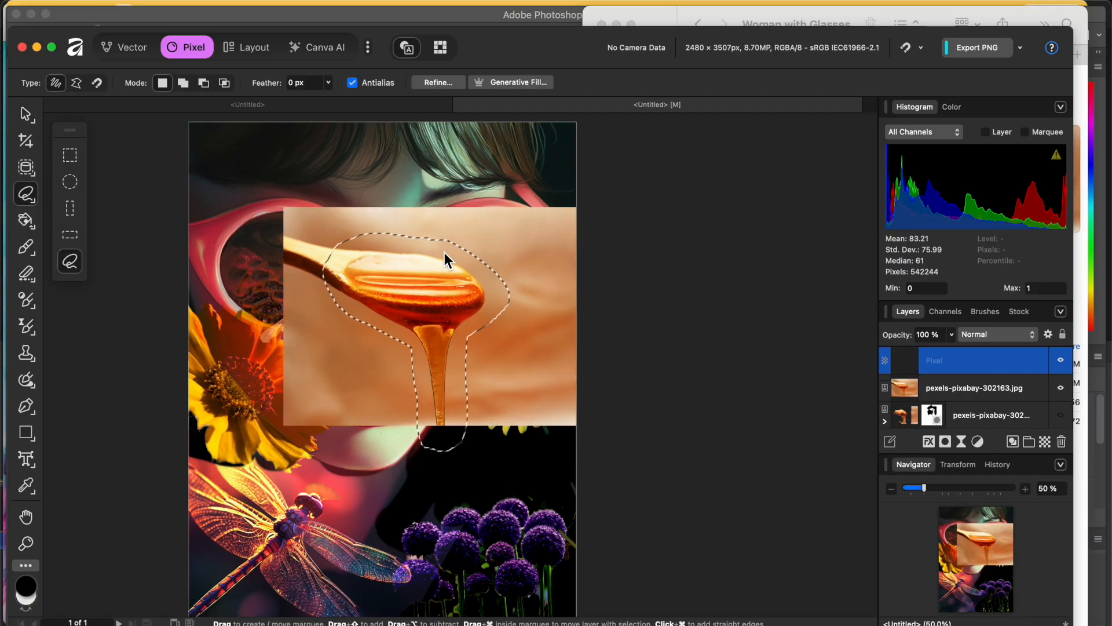
click(1064, 389)
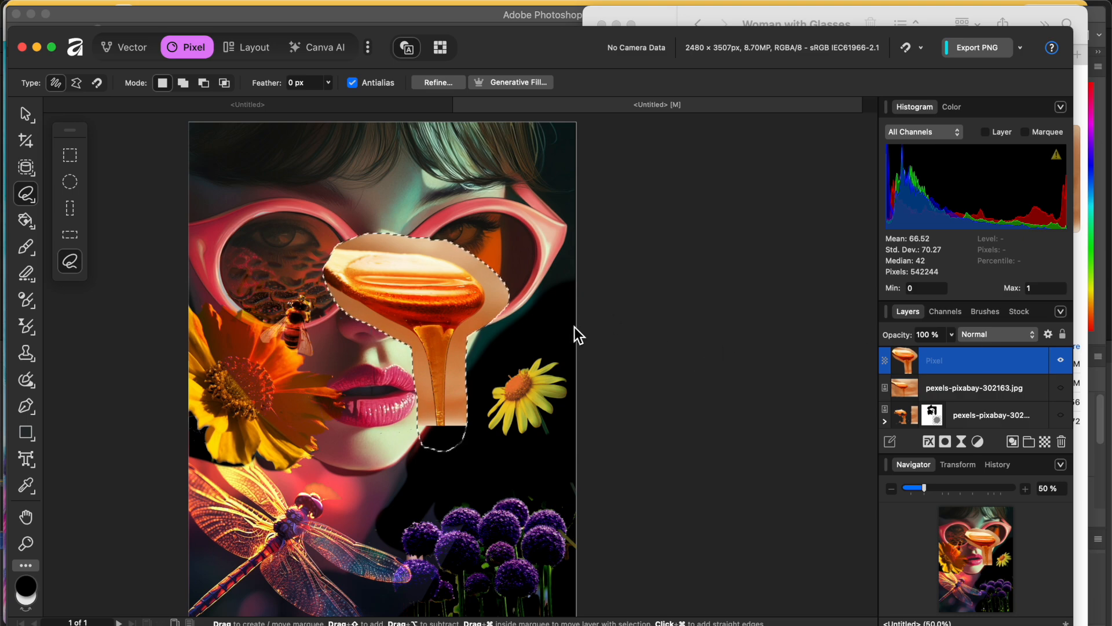
Erase the leftover beige background around the spoon and honey drip with the Erase Brush, and deselect.
click(25, 273)
mouse_move(467, 377)
mouse_down()
mouse_move(409, 365)
mouse_move(418, 427)
mouse_move(495, 322)
mouse_move(483, 253)
mouse_move(401, 354)
mouse_up()
drag(382, 218, 340, 250)
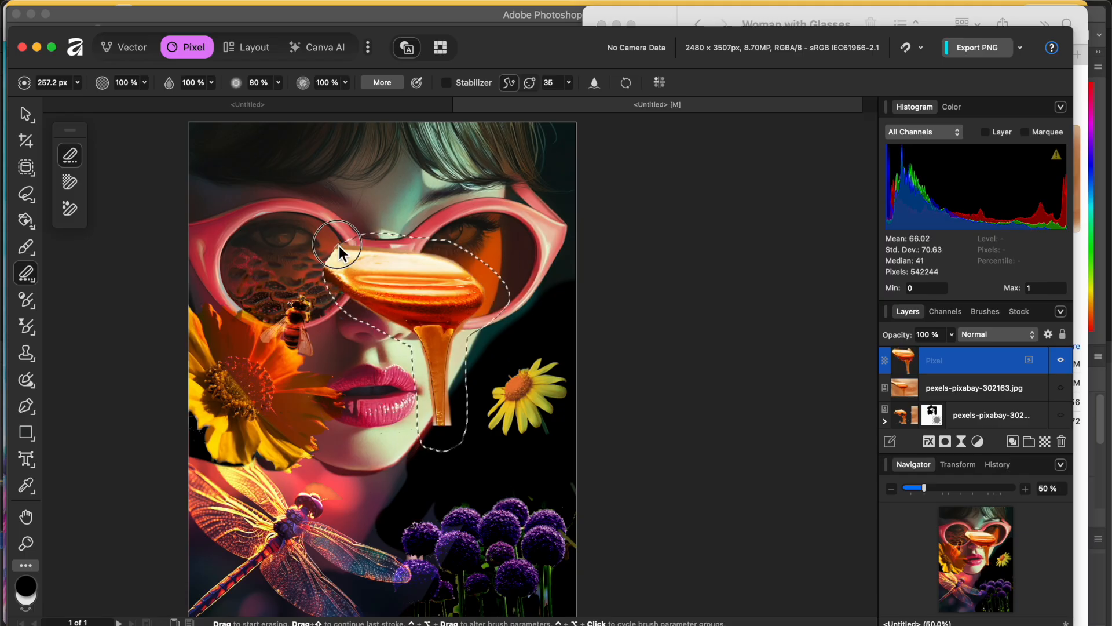
key(super+d)
Move the cut-out honey spoon over the right lens and pull its upper corners inward with Live Perspective.
click(26, 115)
drag(400, 285, 442, 273)
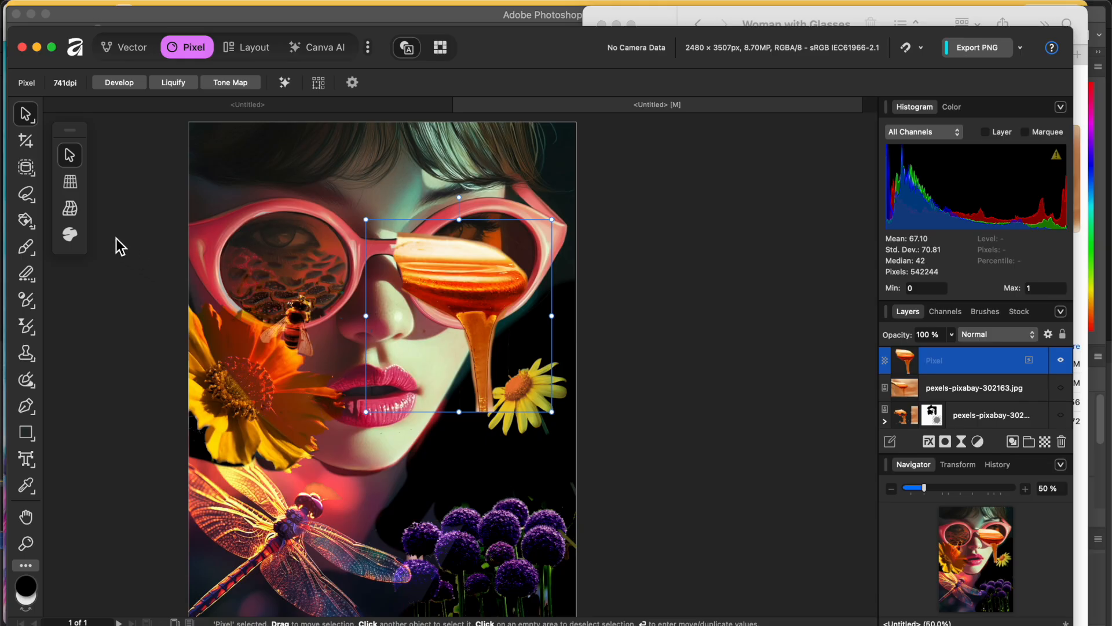
click(70, 181)
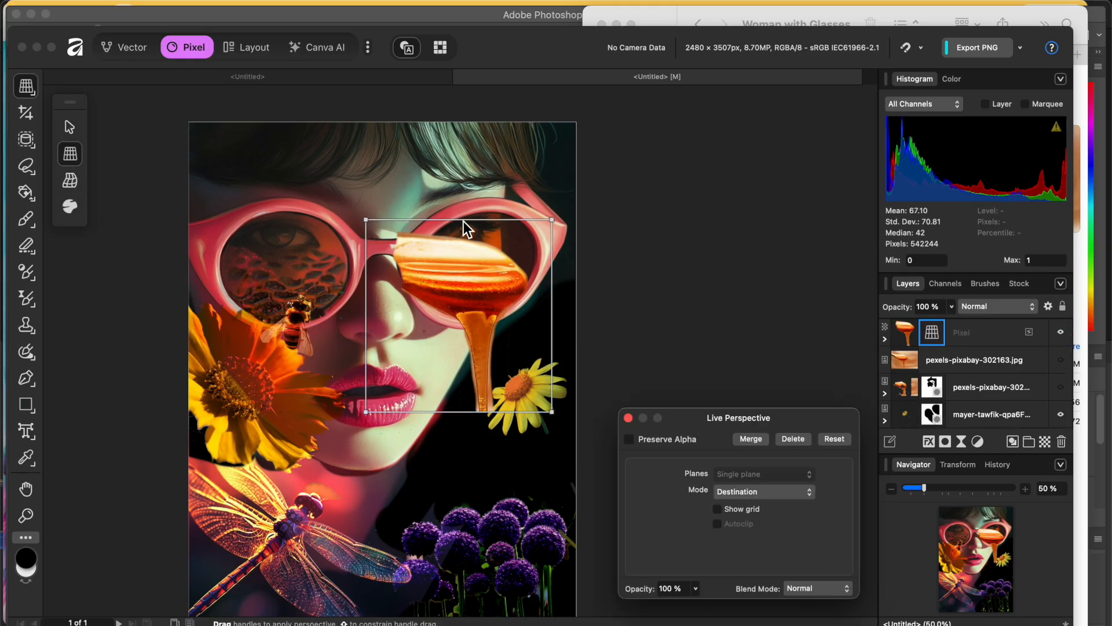
drag(552, 221, 540, 234)
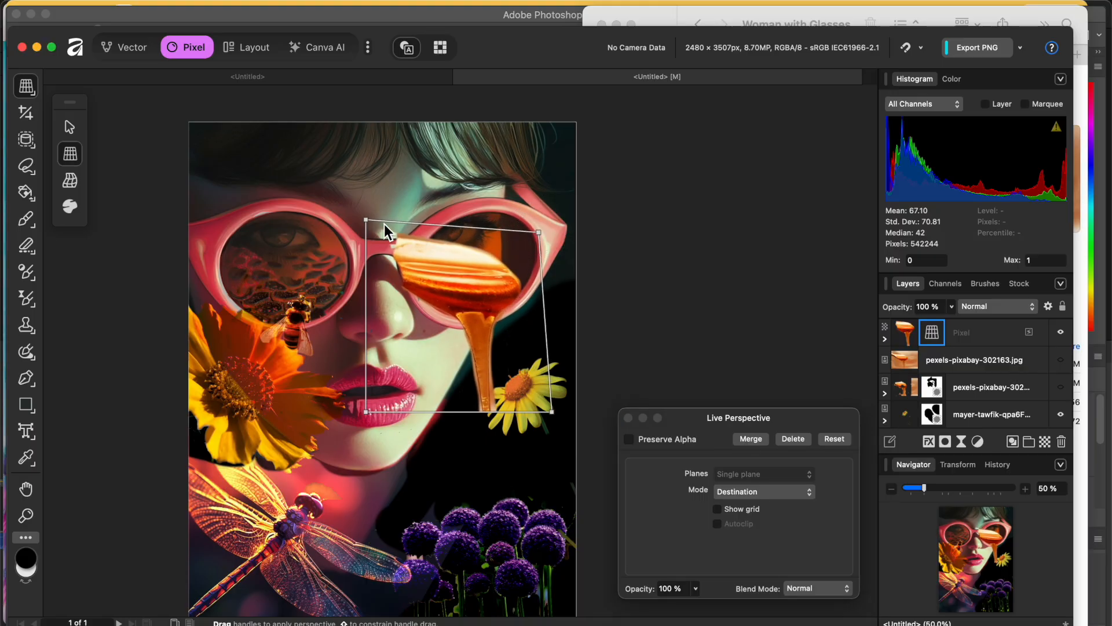
drag(370, 221, 397, 240)
Mesh-warp the honey to fit the right lens with a bent drip, and erase its upper part and the bits overlapping the frame.
click(70, 180)
drag(552, 412, 545, 387)
drag(548, 315, 555, 301)
drag(439, 404, 436, 392)
drag(385, 312, 396, 318)
drag(526, 332, 511, 351)
key(e)
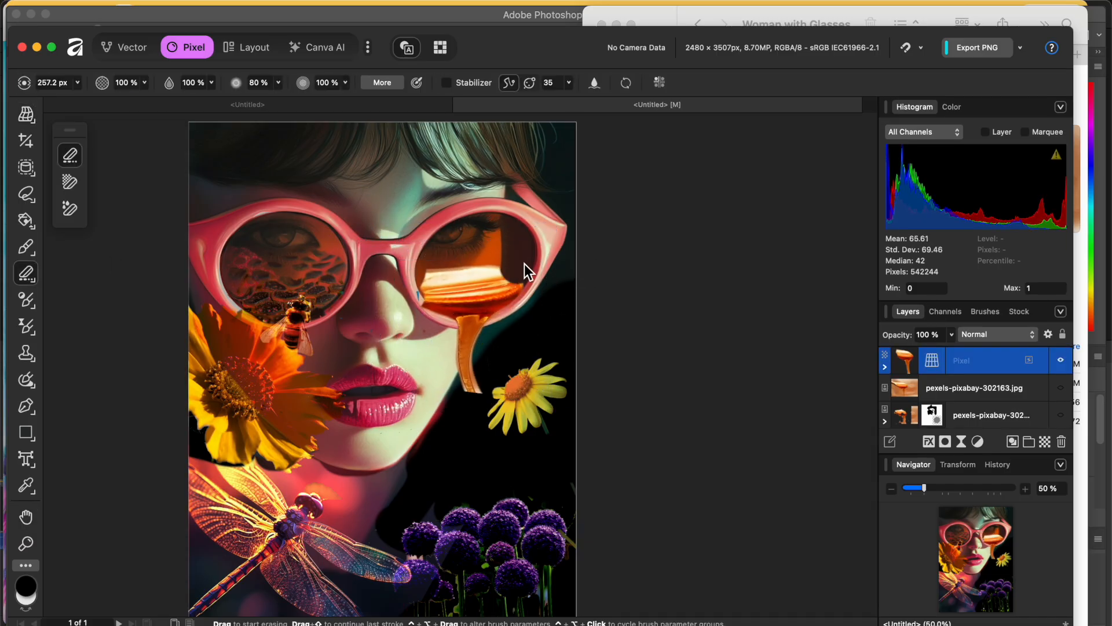
drag(520, 260, 422, 275)
Shorten the honey layer vertically and trim its top edge inside the right lens with a 134.3 px Erase Brush.
key(super+equal)
key(super+equal)
key(super+minus)
key(v)
drag(480, 430, 479, 394)
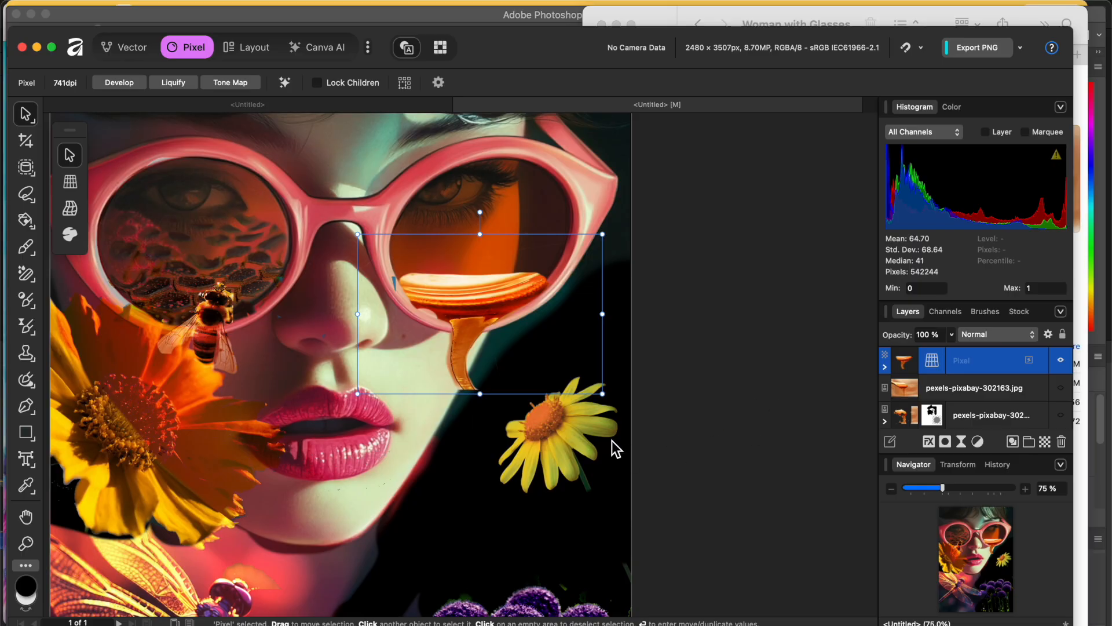
click(26, 272)
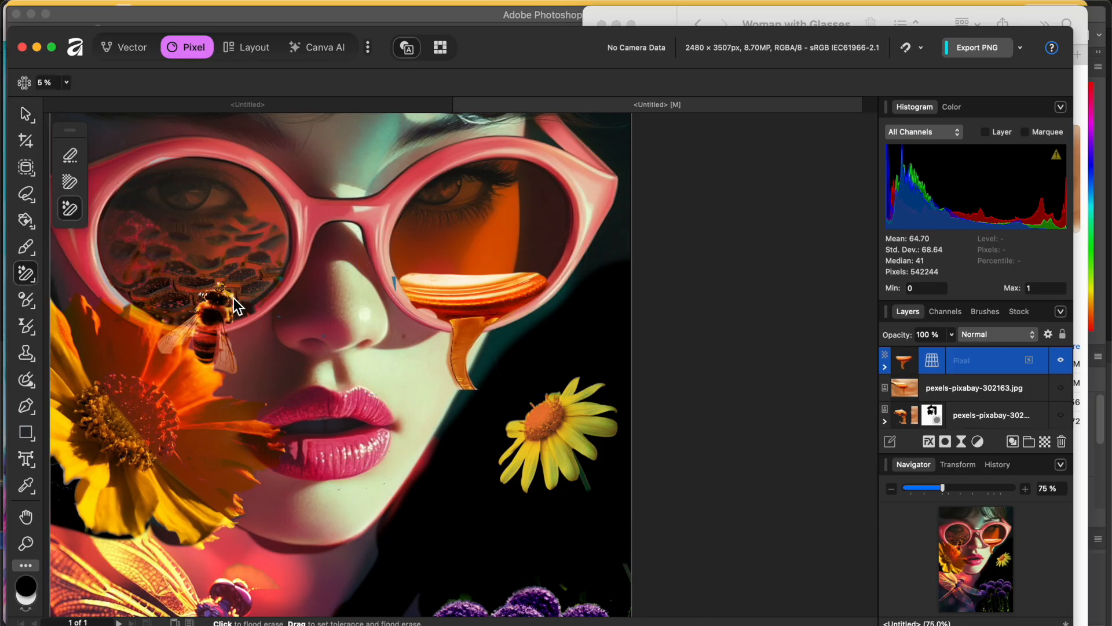
click(69, 154)
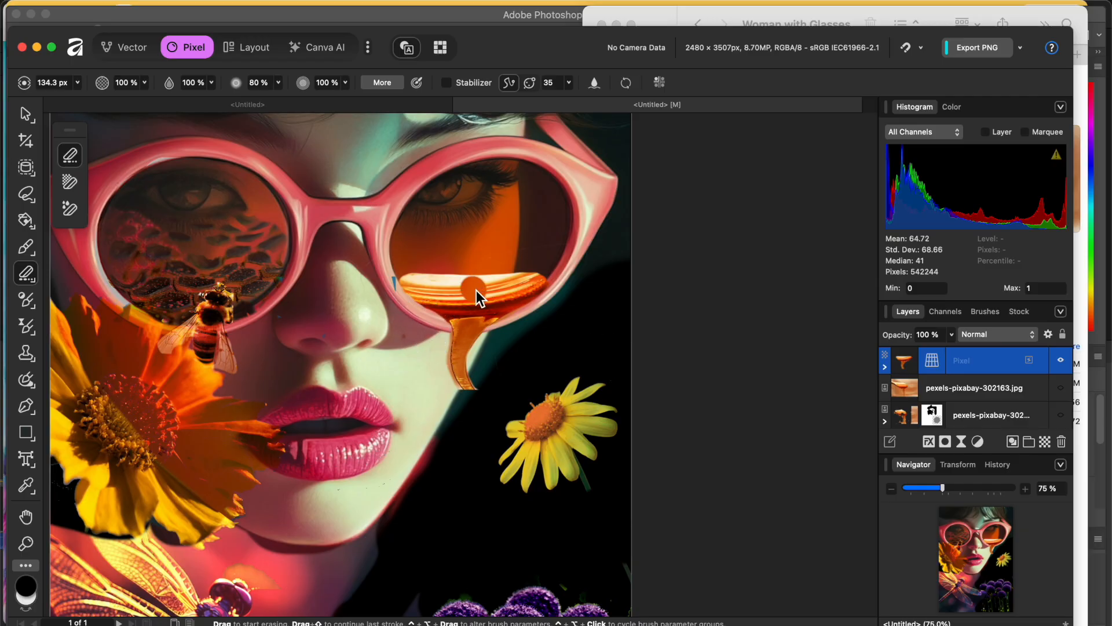
Try the Lighten blend mode on the honey layer, and settle on Linear Burn.
click(996, 335)
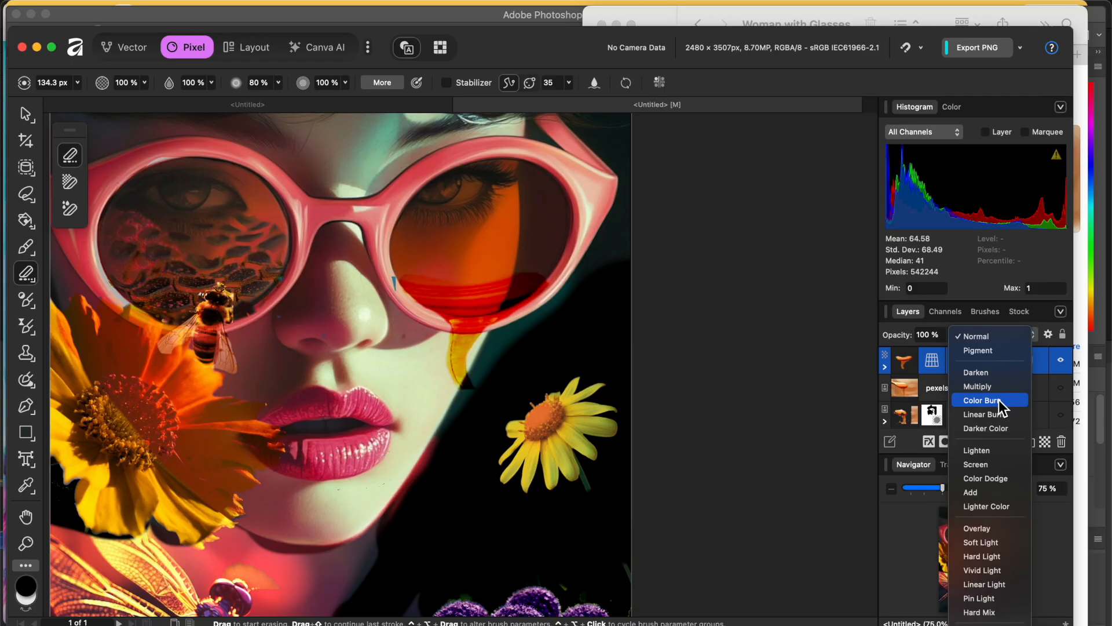
click(998, 454)
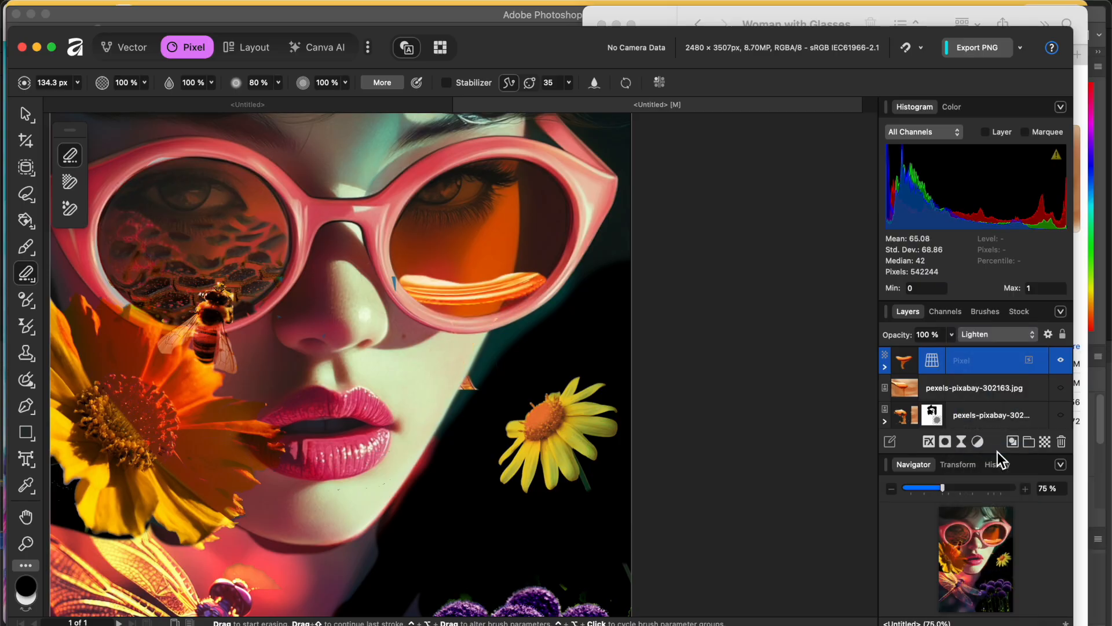
click(999, 339)
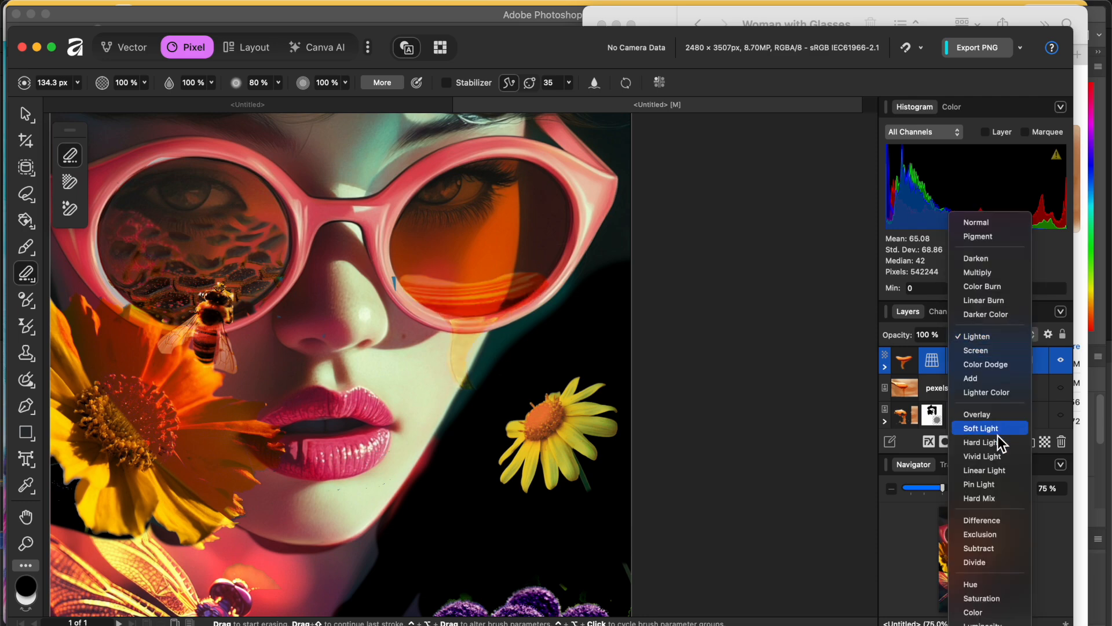
Duplicate the honey layer and set the duplicate's blend mode to Screen.
right_click(994, 359)
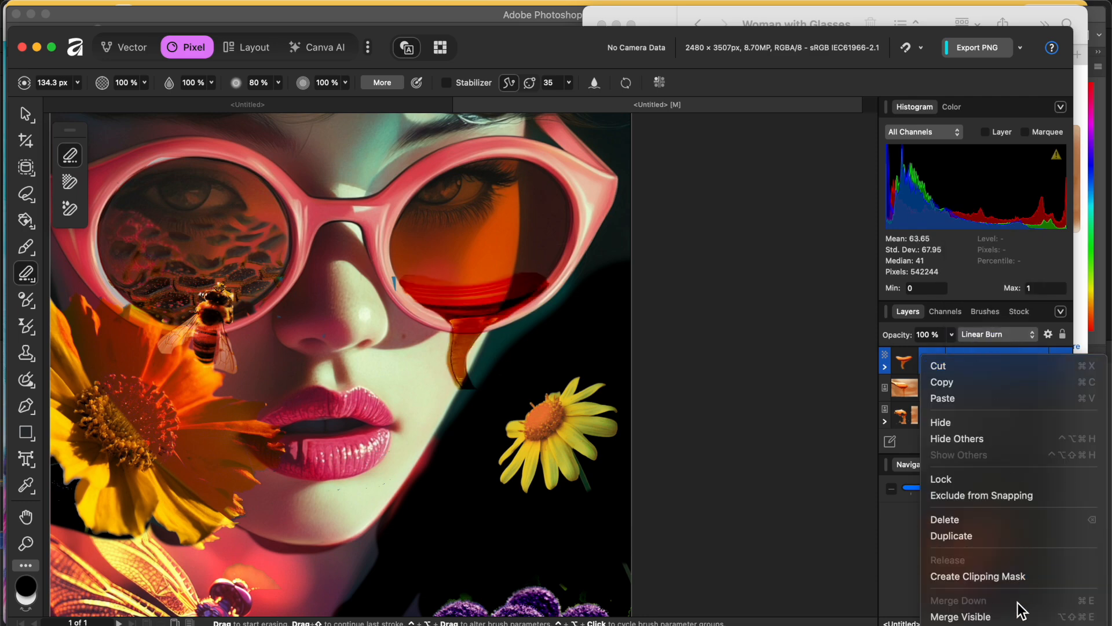
click(1010, 540)
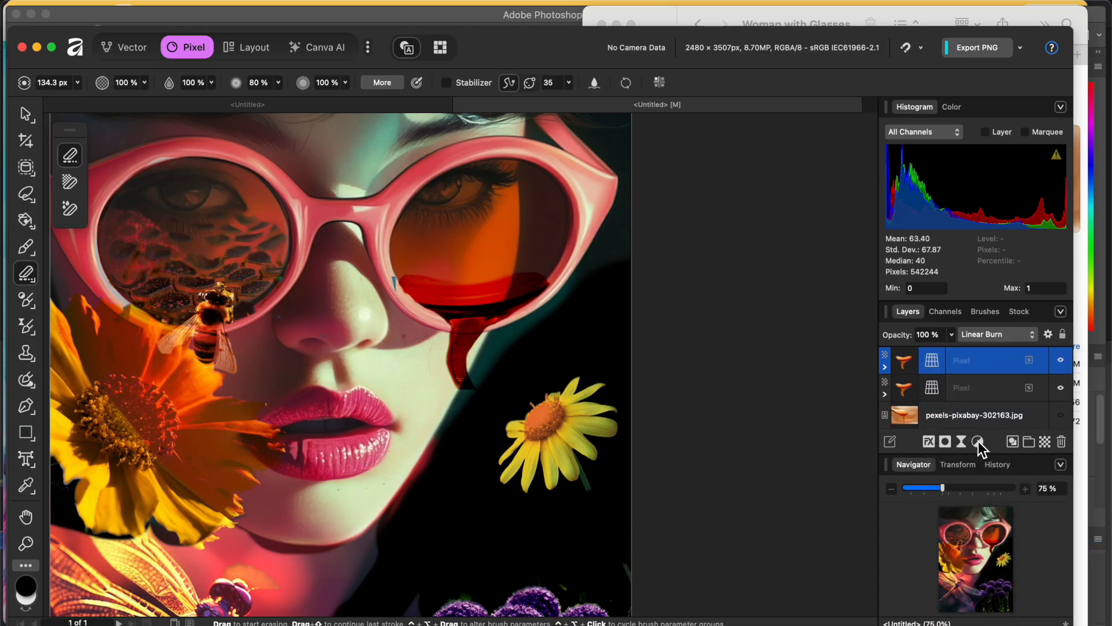
click(994, 334)
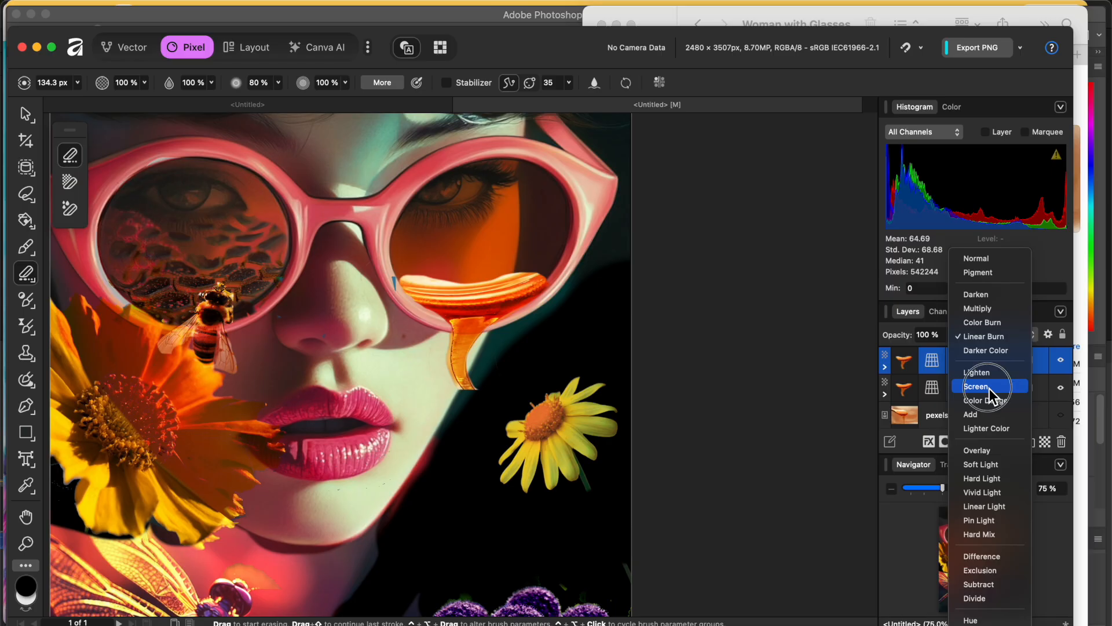
click(990, 386)
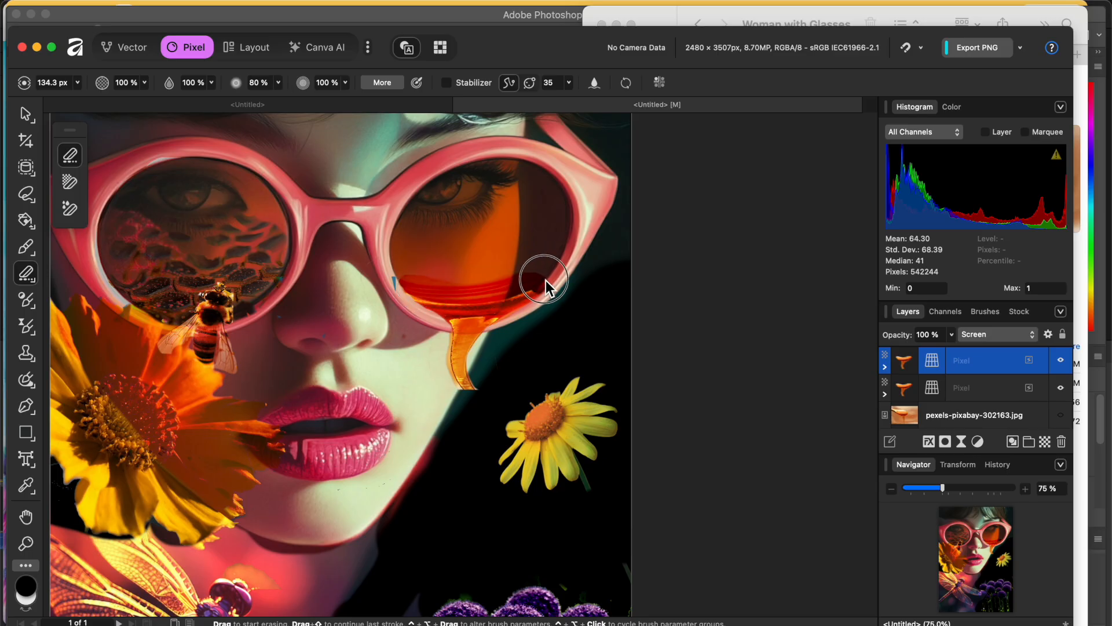
Erase the Screen copy's honey from the right side of the lens and along the edges of the drip.
mouse_move(561, 288)
mouse_down()
mouse_move(519, 311)
mouse_move(491, 357)
mouse_up()
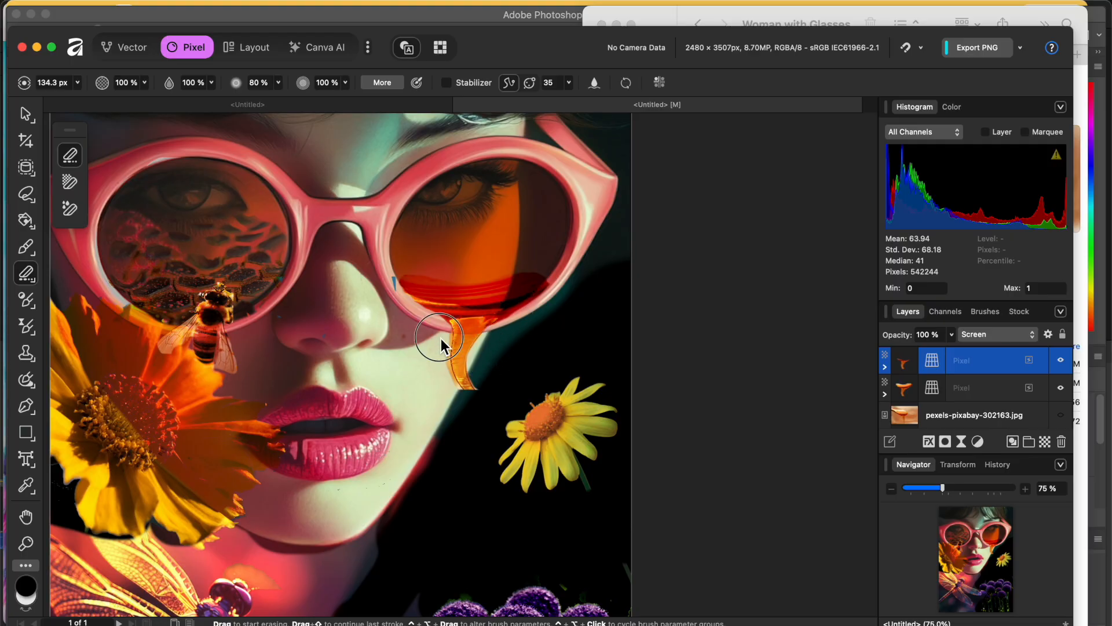
drag(440, 339, 458, 401)
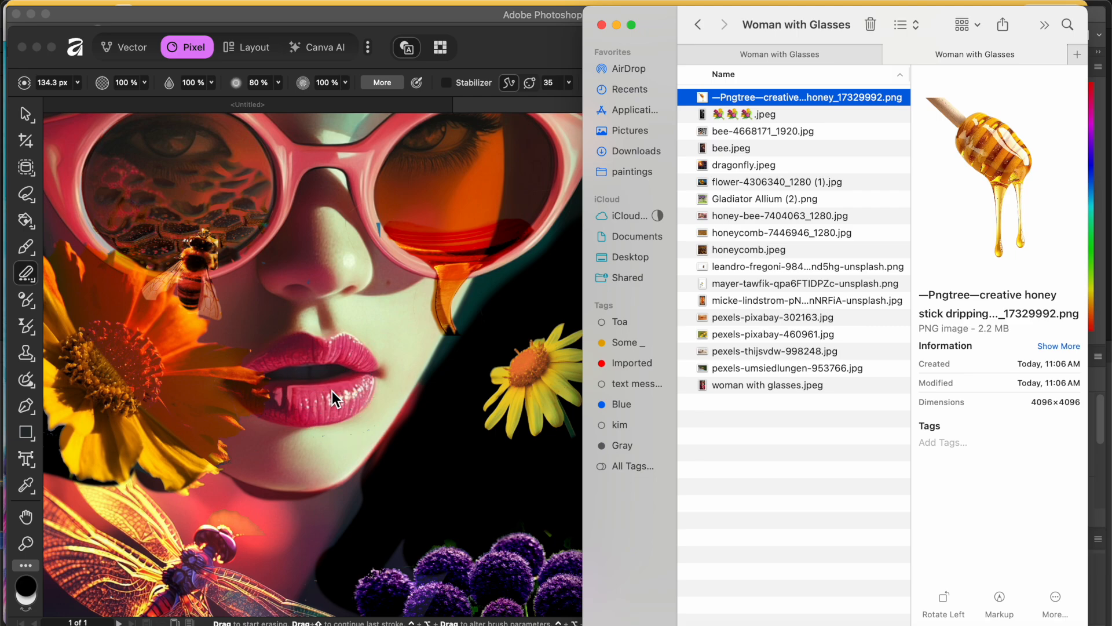
Place the Pngtree honey dipper PNG from the Woman with Glasses folder over the composite, return to Affinity and pick the Move tool.
drag(807, 96, 332, 391)
scroll(329, 399, down, 10)
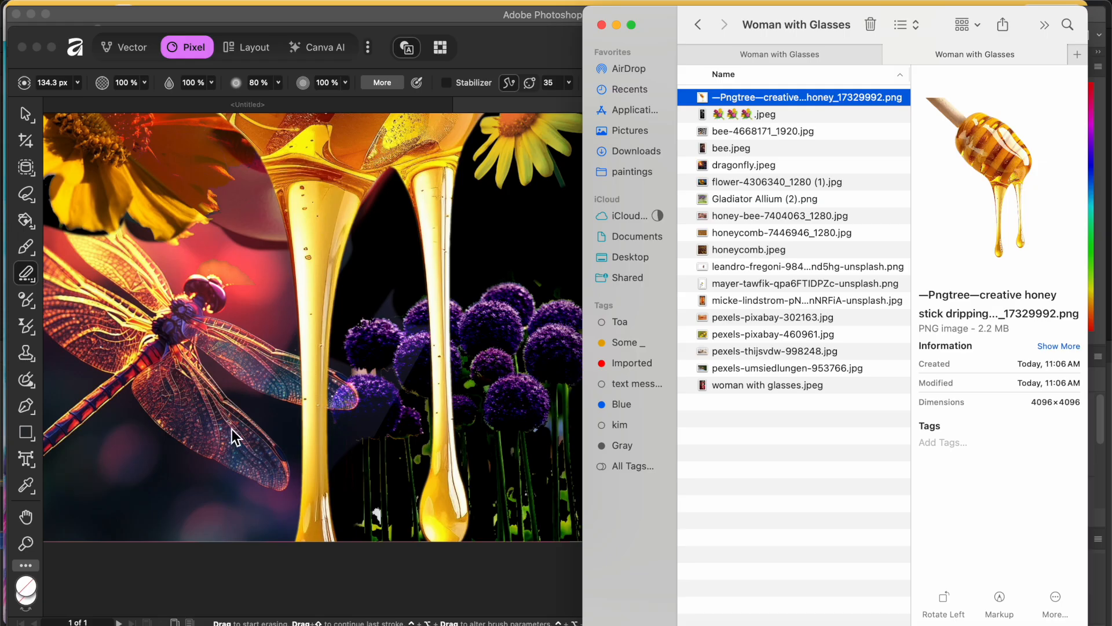
click(157, 378)
key(super+minus)
key(super+minus)
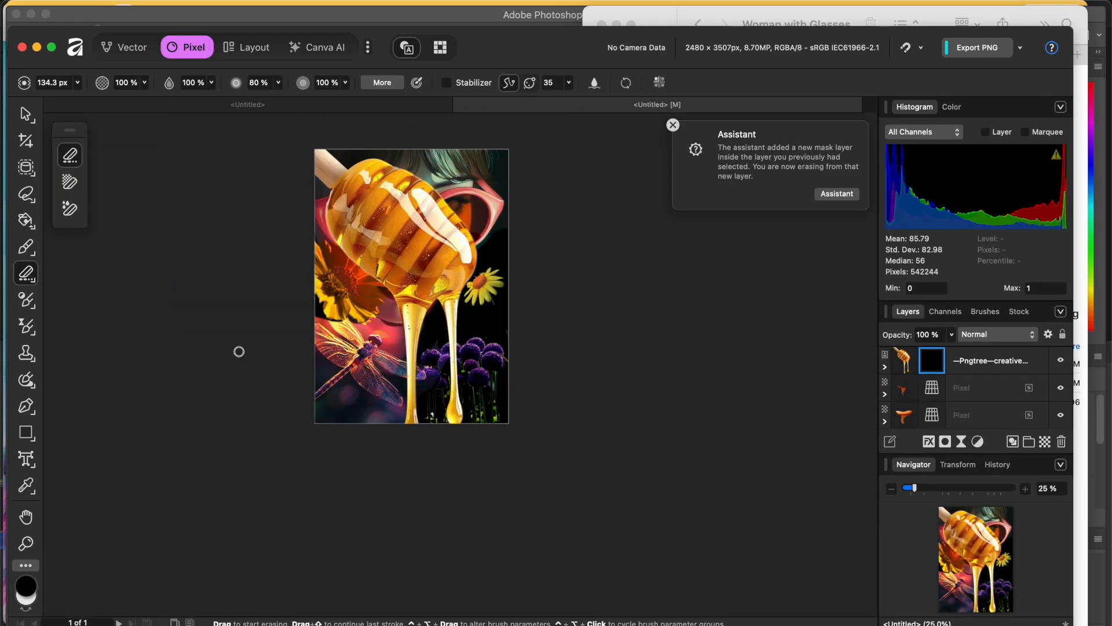
click(34, 121)
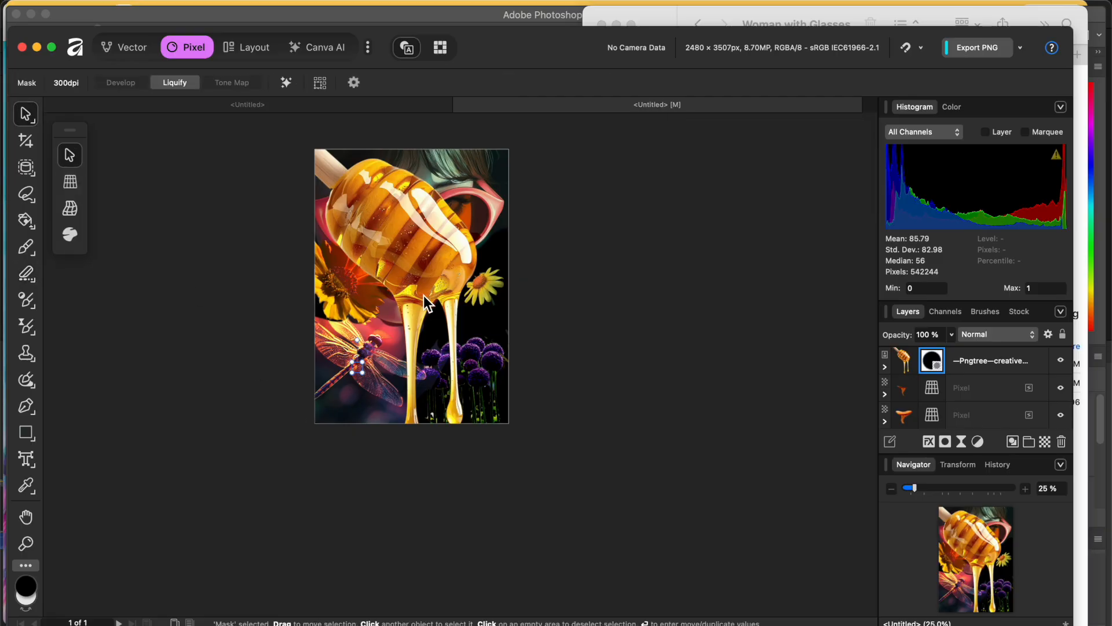
Scale the honey dipper image down and position it over the orange lens so its drips hang below the glasses' rim.
click(954, 362)
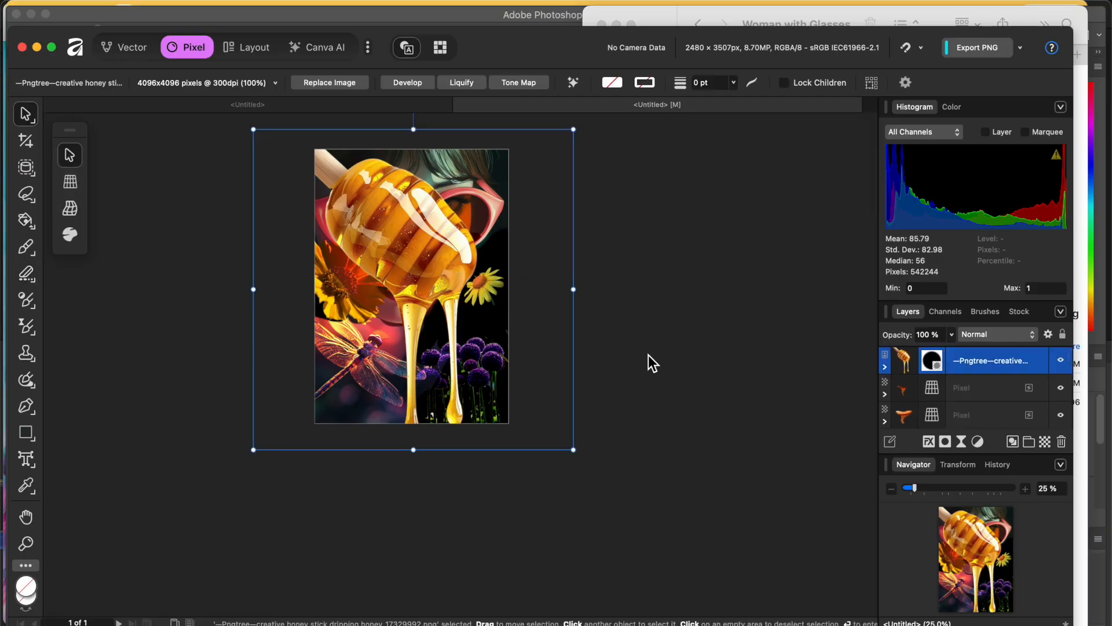
drag(575, 450, 462, 335)
drag(358, 209, 462, 194)
drag(565, 320, 501, 261)
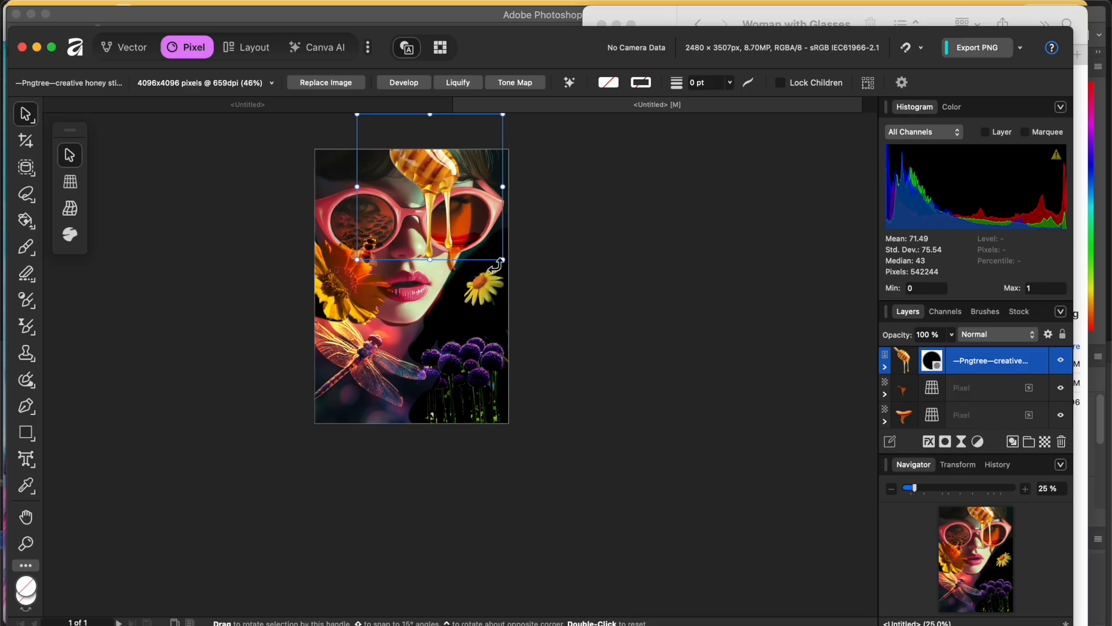
scroll(496, 265, up, 5)
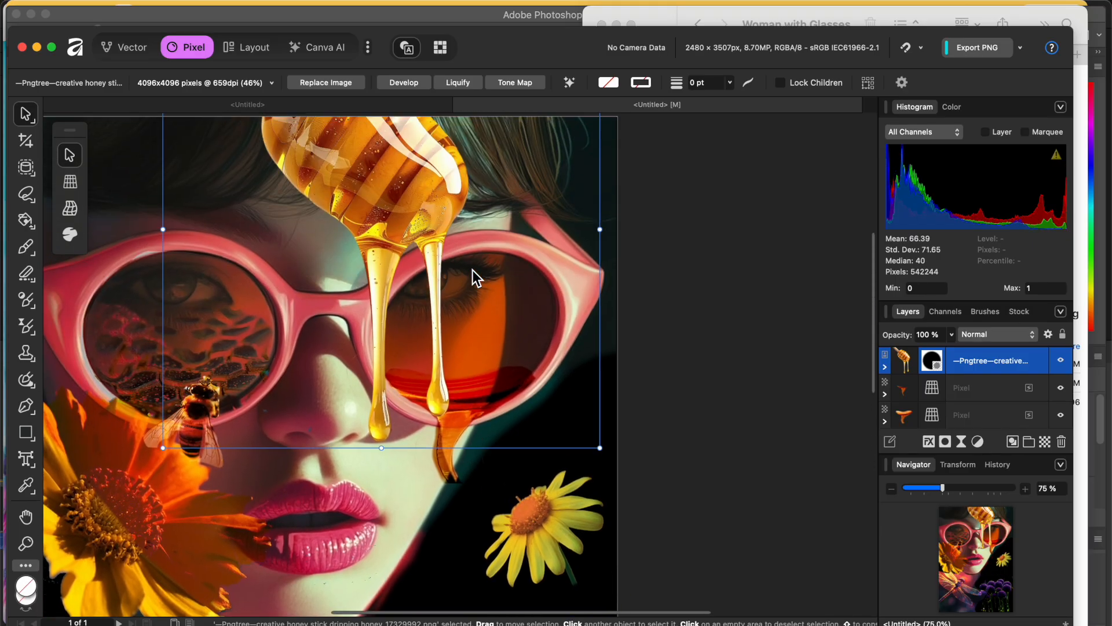
drag(389, 211, 462, 325)
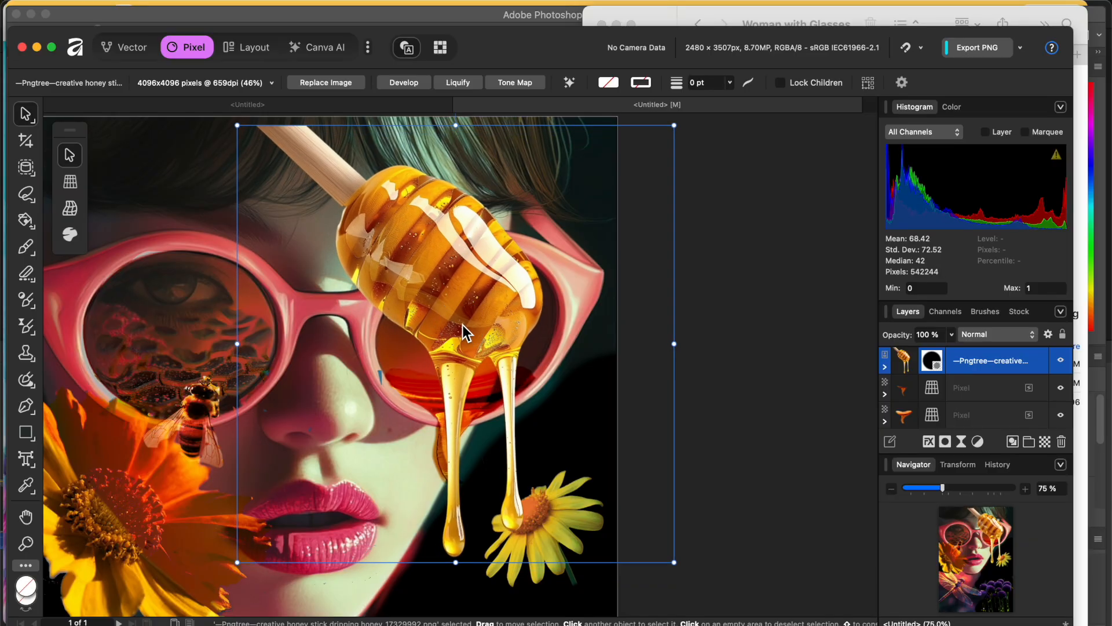
drag(675, 562, 561, 449)
drag(406, 276, 462, 363)
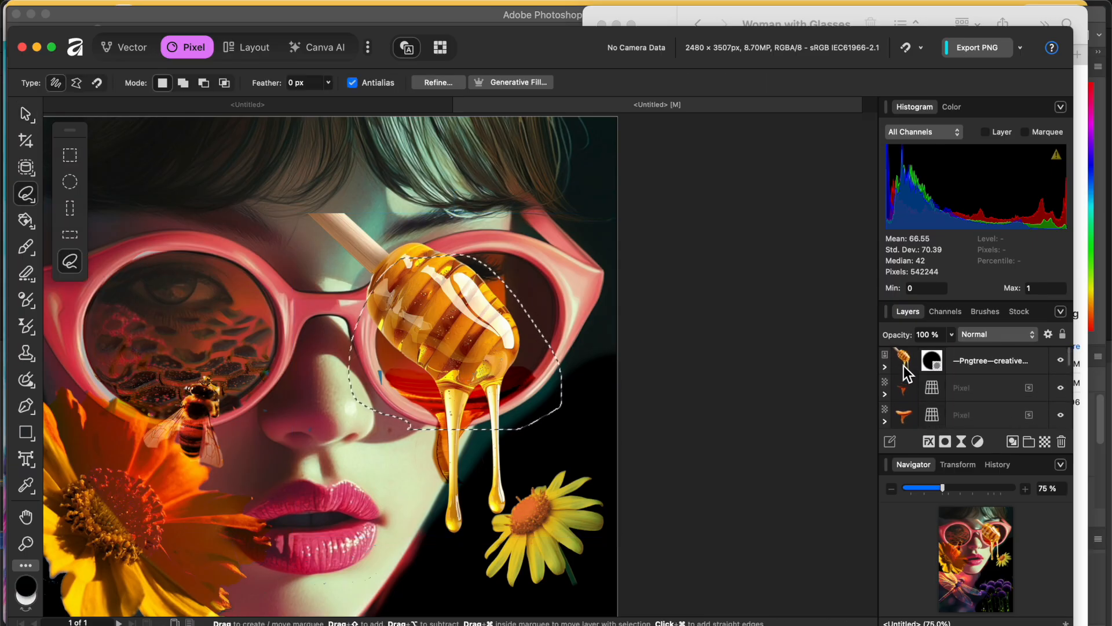
Remove the dipper's head and handle from its layer using freehand selections, keeping the drips below the glasses frame.
click(905, 366)
key(Delete)
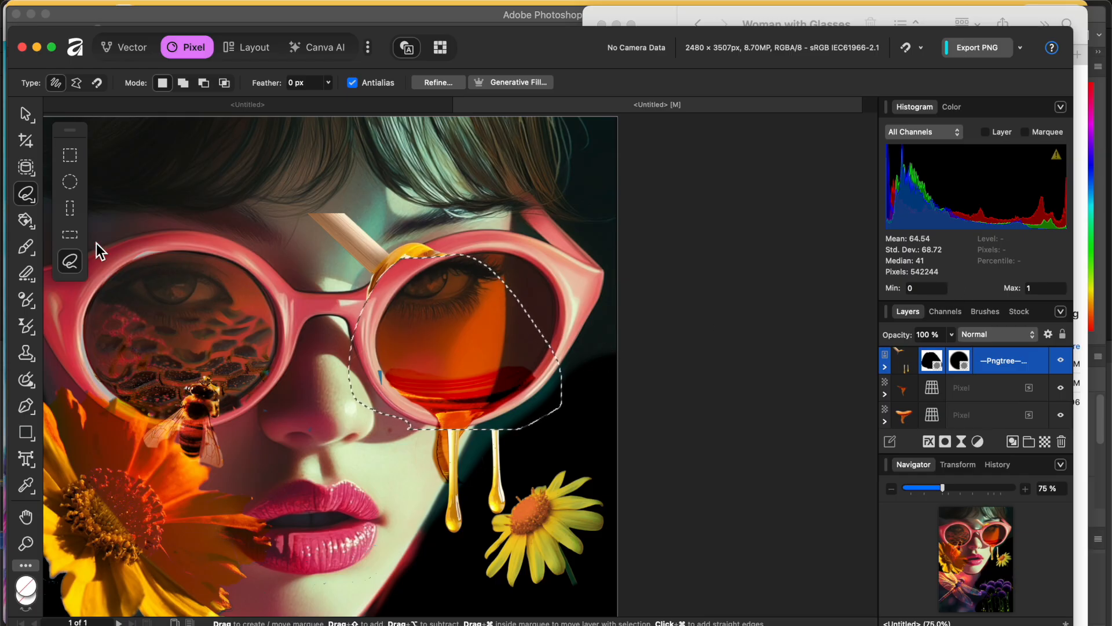
click(282, 260)
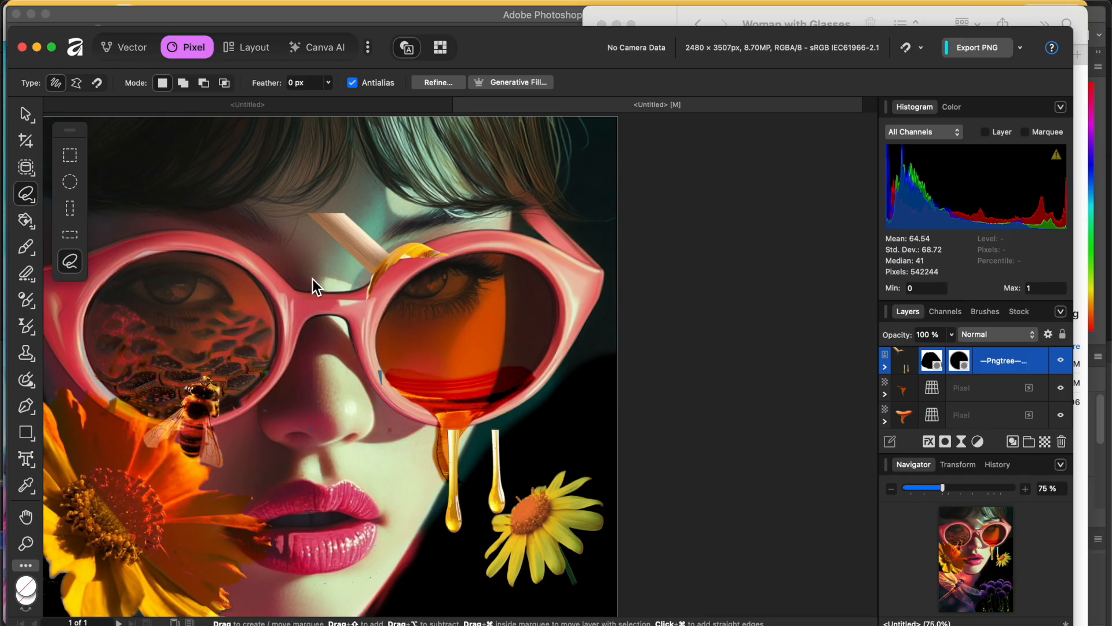
mouse_move(387, 429)
mouse_down()
mouse_move(539, 236)
mouse_move(342, 182)
mouse_move(228, 247)
mouse_move(377, 465)
mouse_move(413, 411)
mouse_move(367, 432)
mouse_up()
key(Delete)
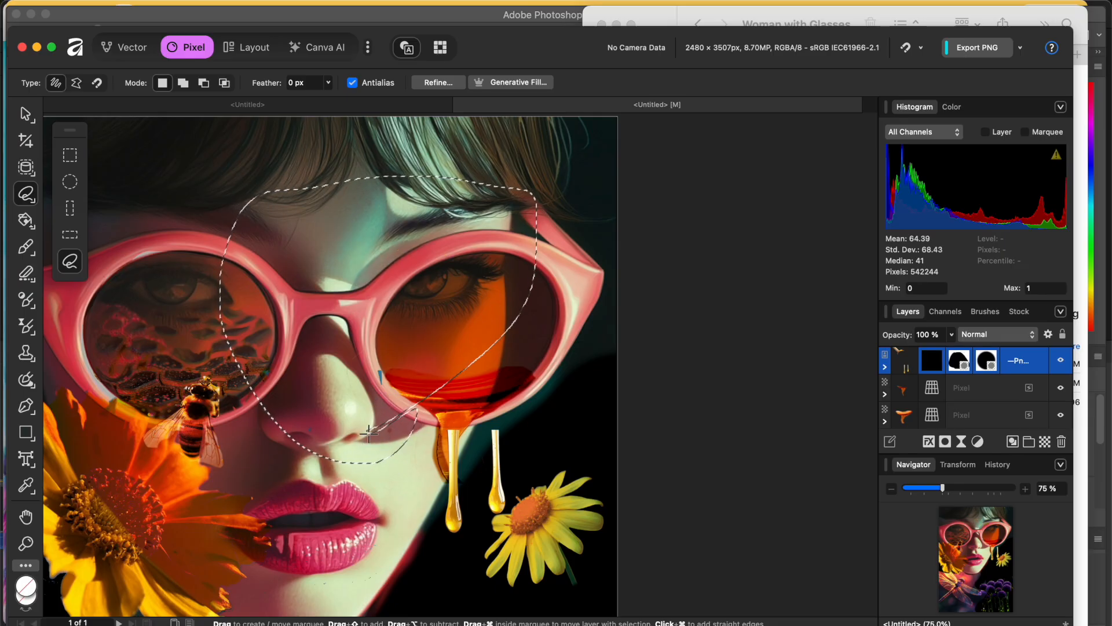
click(545, 442)
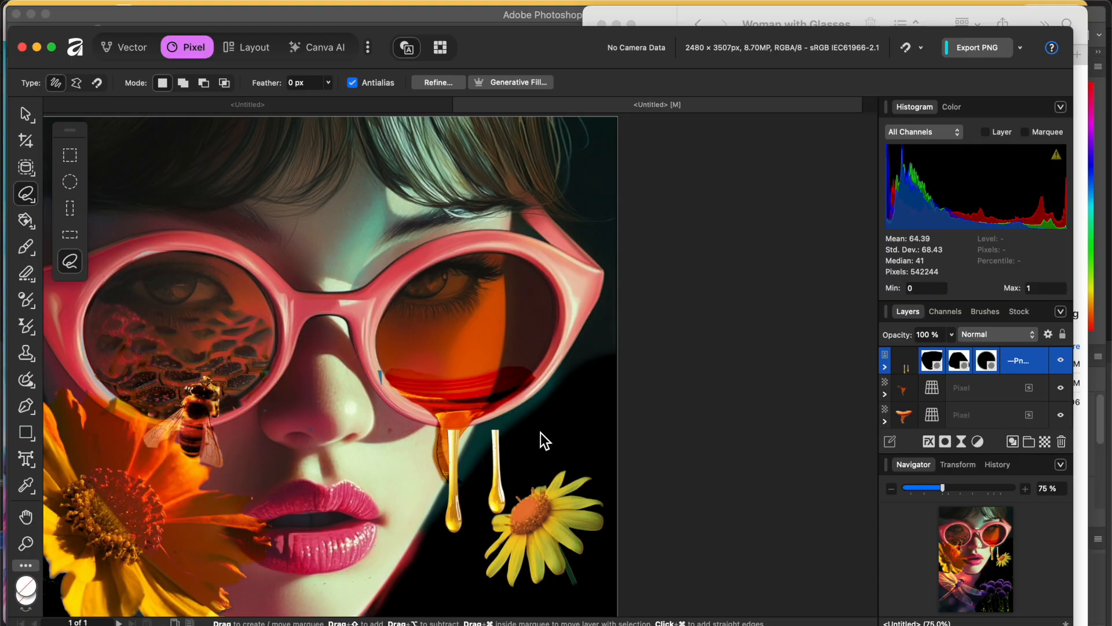
Select the shorter, detached honey drip near the daisy freehand, delete it and clear the selection.
mouse_move(534, 427)
mouse_down()
mouse_move(495, 434)
mouse_move(479, 496)
mouse_move(556, 472)
mouse_move(553, 446)
mouse_up()
key(Delete)
click(606, 396)
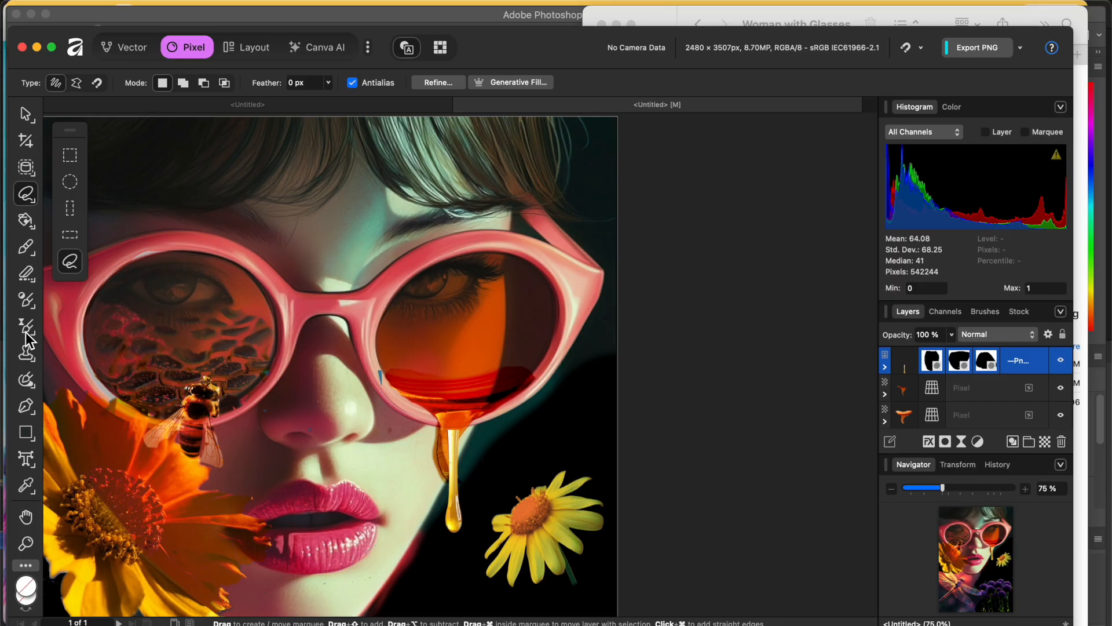
Place bee.jpeg from the Woman with Glasses folder over the purple alliums and return to Affinity.
click(27, 378)
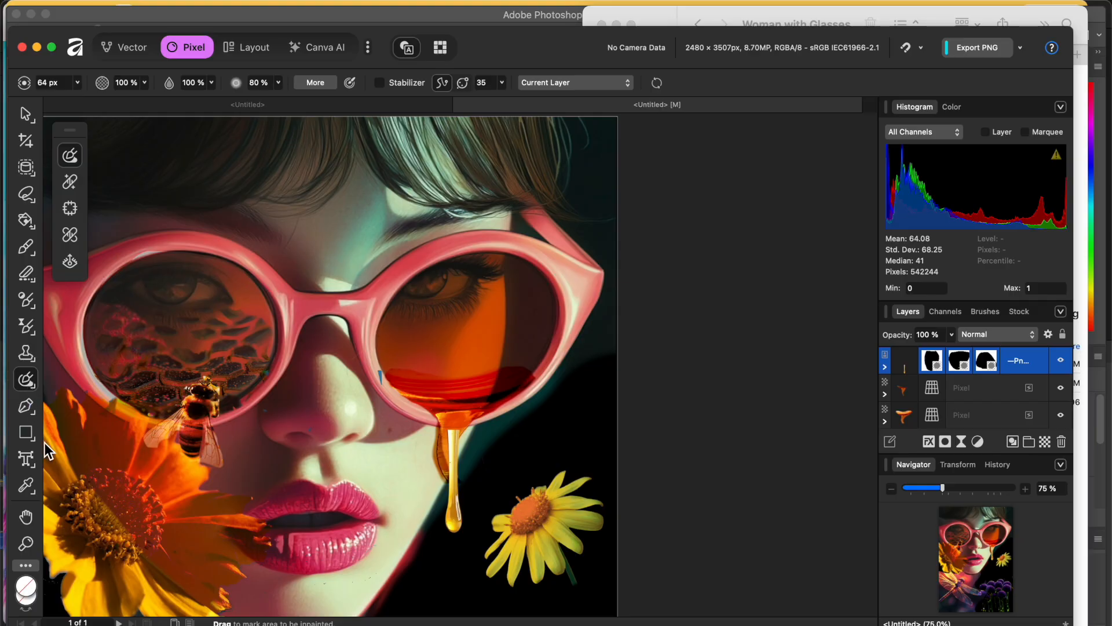
scroll(106, 476, down, 5)
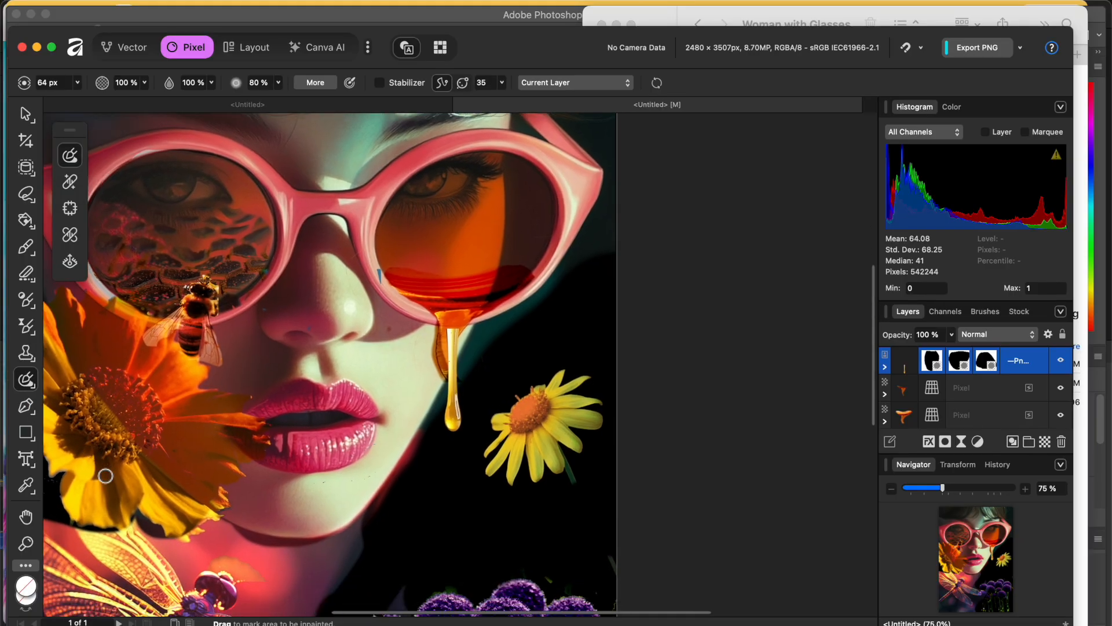
key(super+minus)
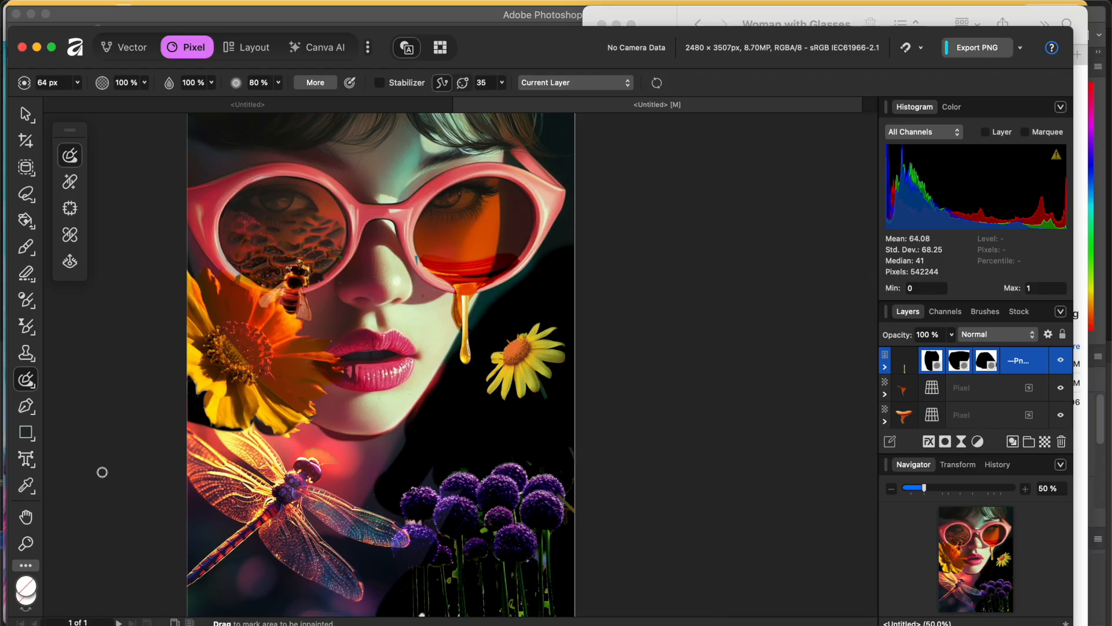
scroll(105, 498, down, 3)
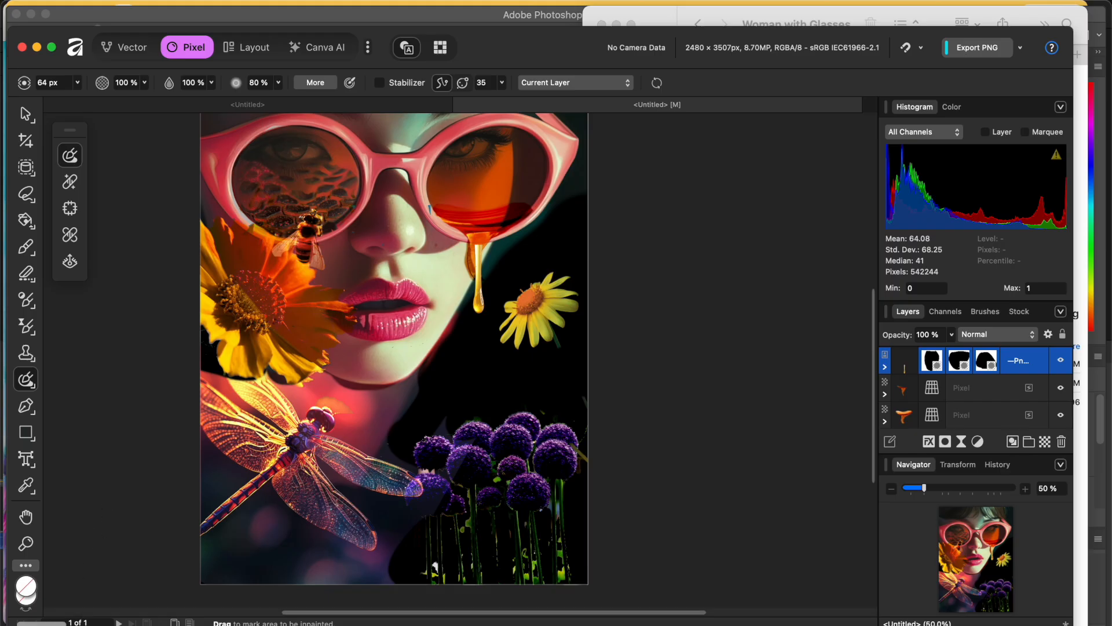
click(42, 625)
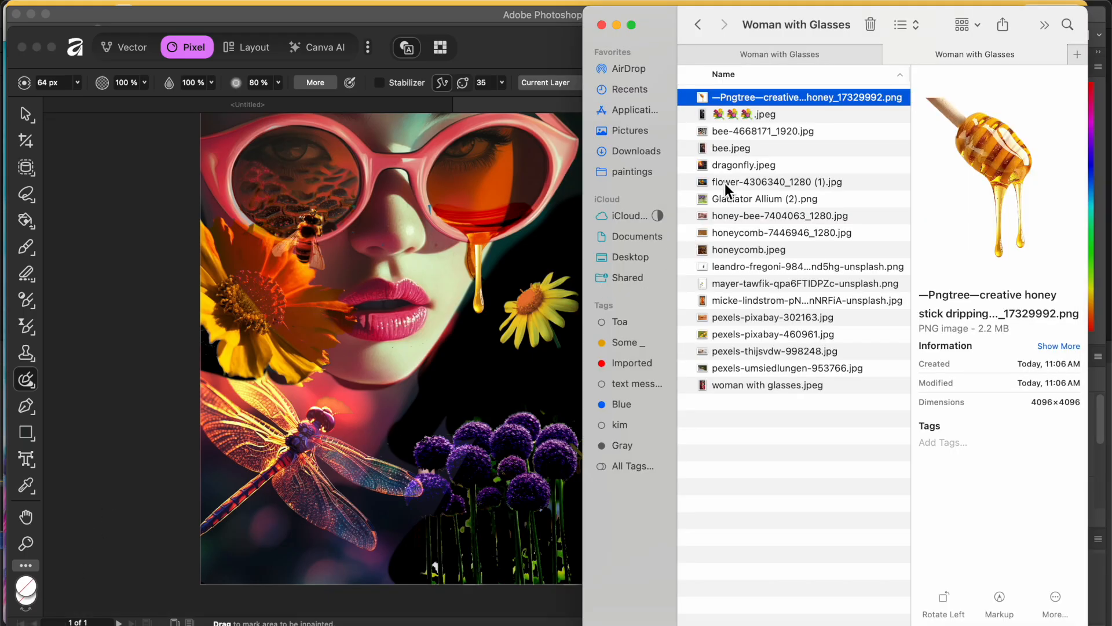
drag(707, 148, 517, 415)
click(488, 486)
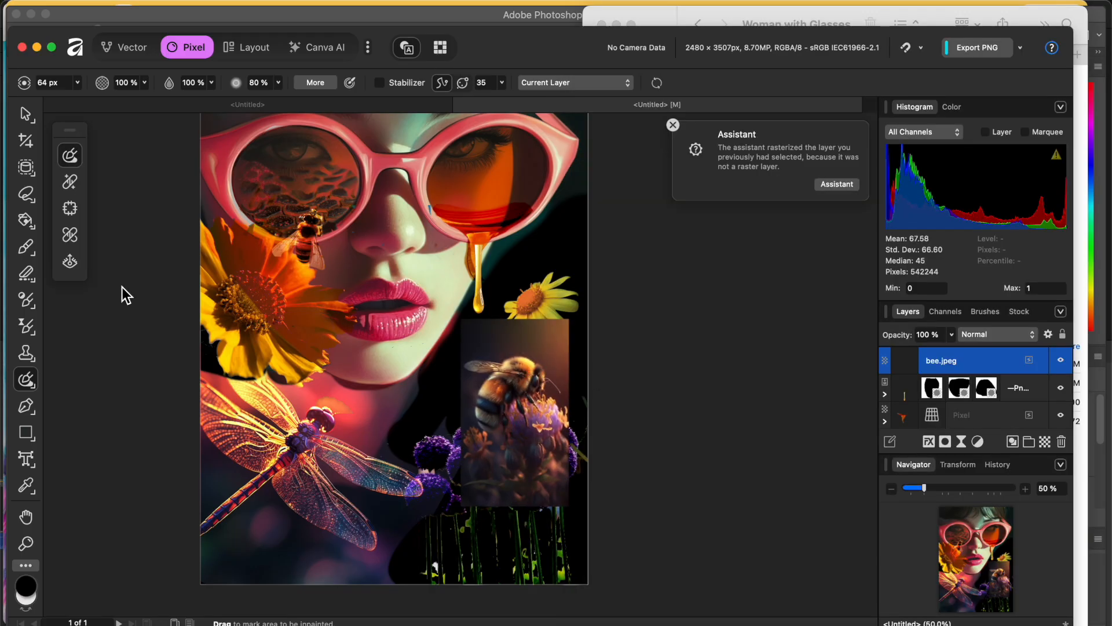
Scale the bee image down with the Move tool and position it over the purple allium blooms.
click(25, 115)
drag(482, 359, 470, 379)
drag(558, 339, 525, 393)
drag(491, 434, 478, 440)
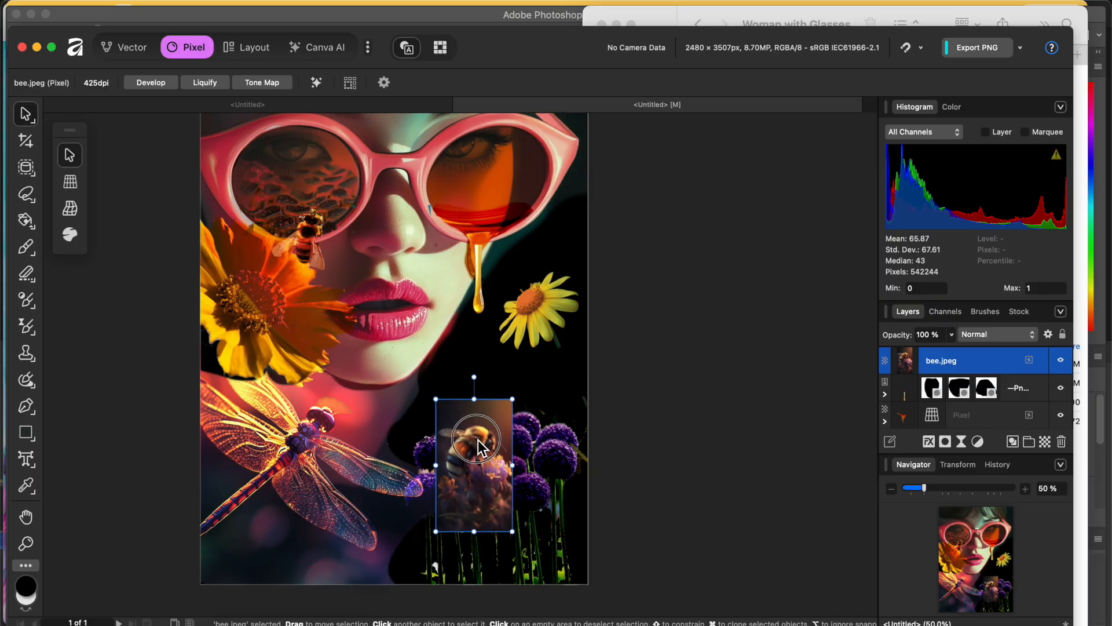
key(Return)
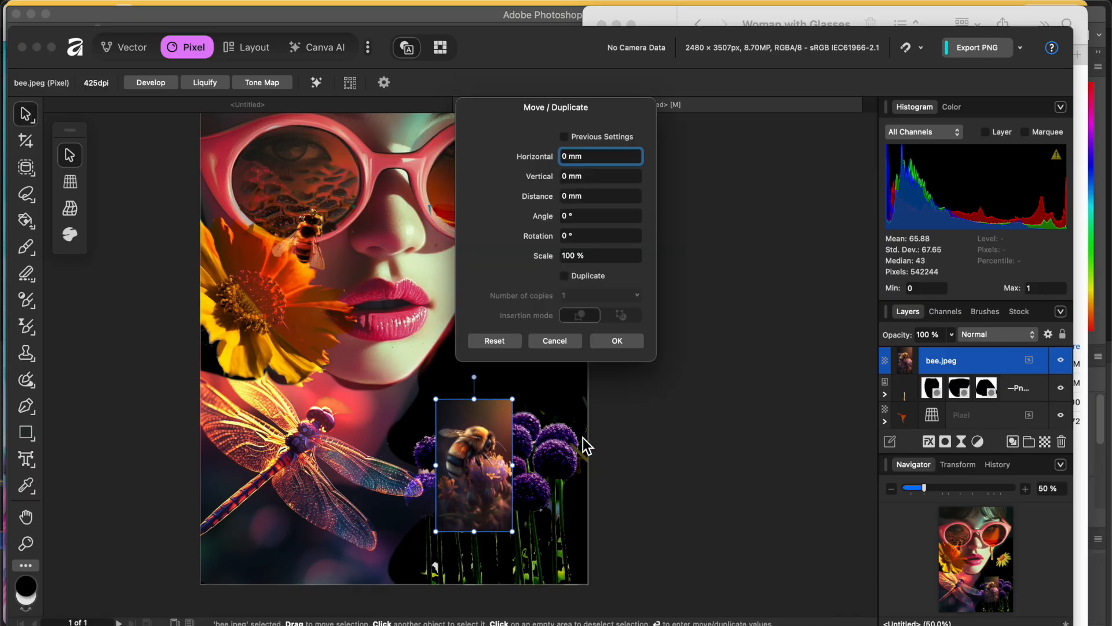
click(606, 342)
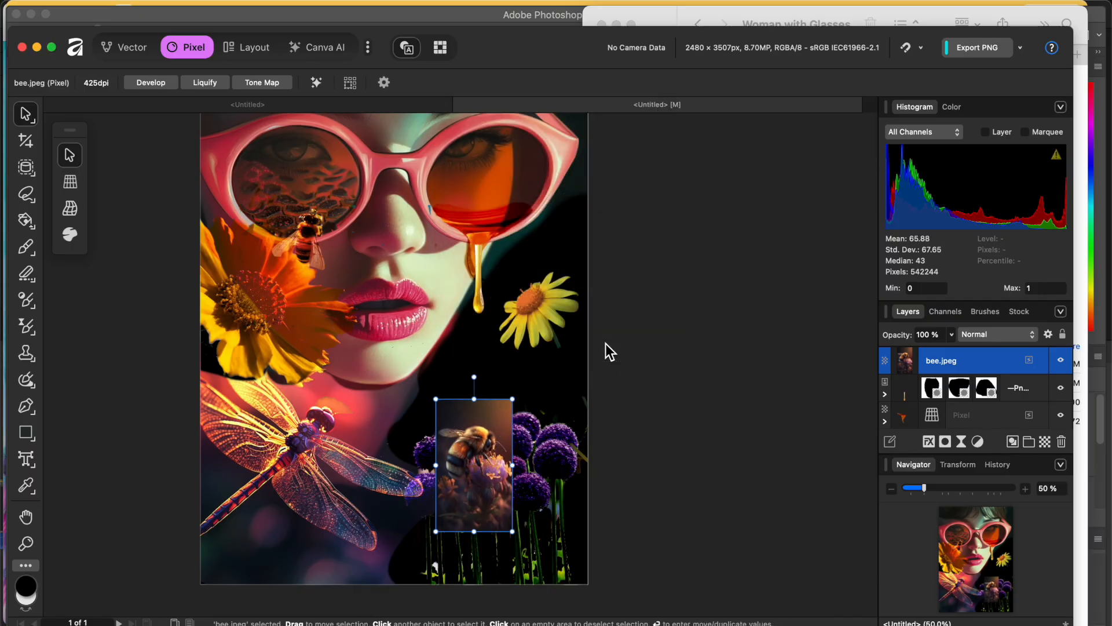
Set the bee layer's blend mode to Screen and deselect it.
click(980, 333)
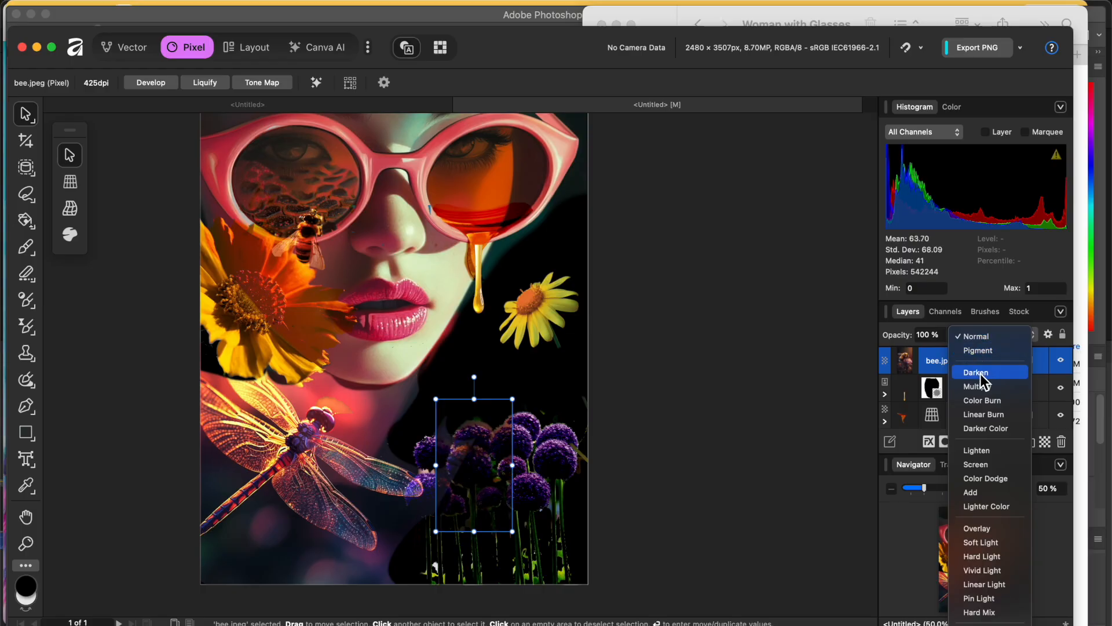
click(975, 465)
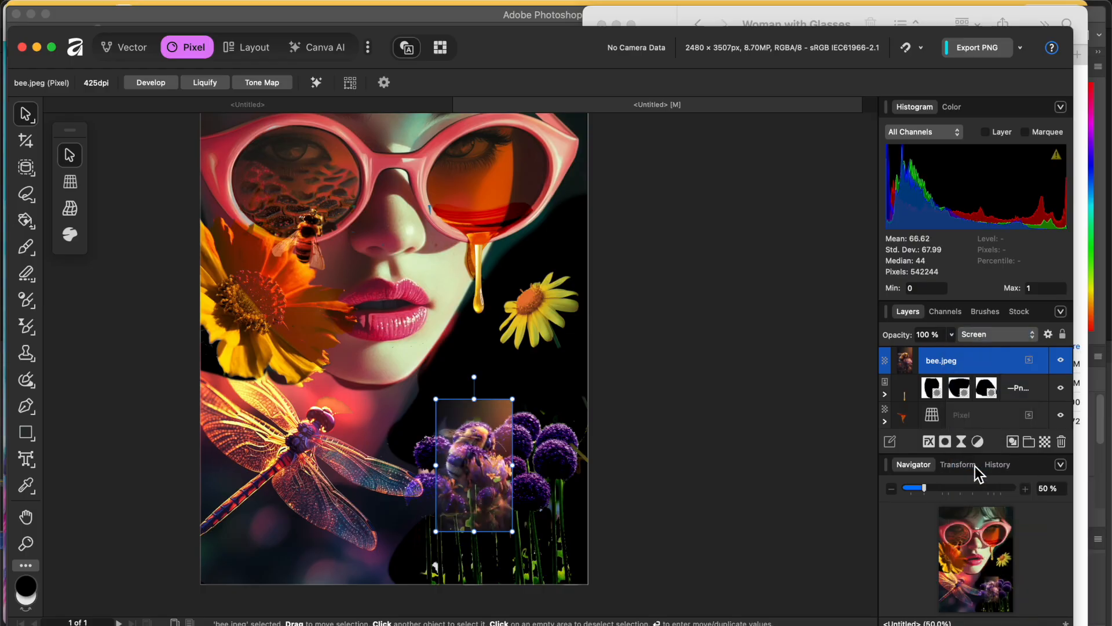
click(763, 441)
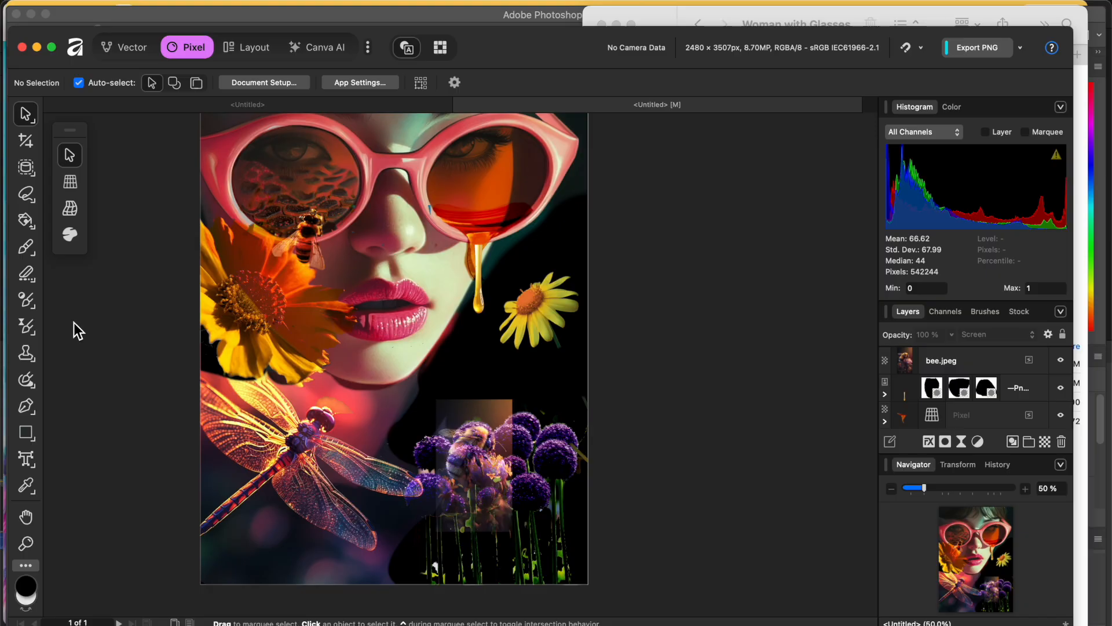
Erase the brown background along the upper edge of the bee.jpeg layer with the Erase Brush.
click(32, 273)
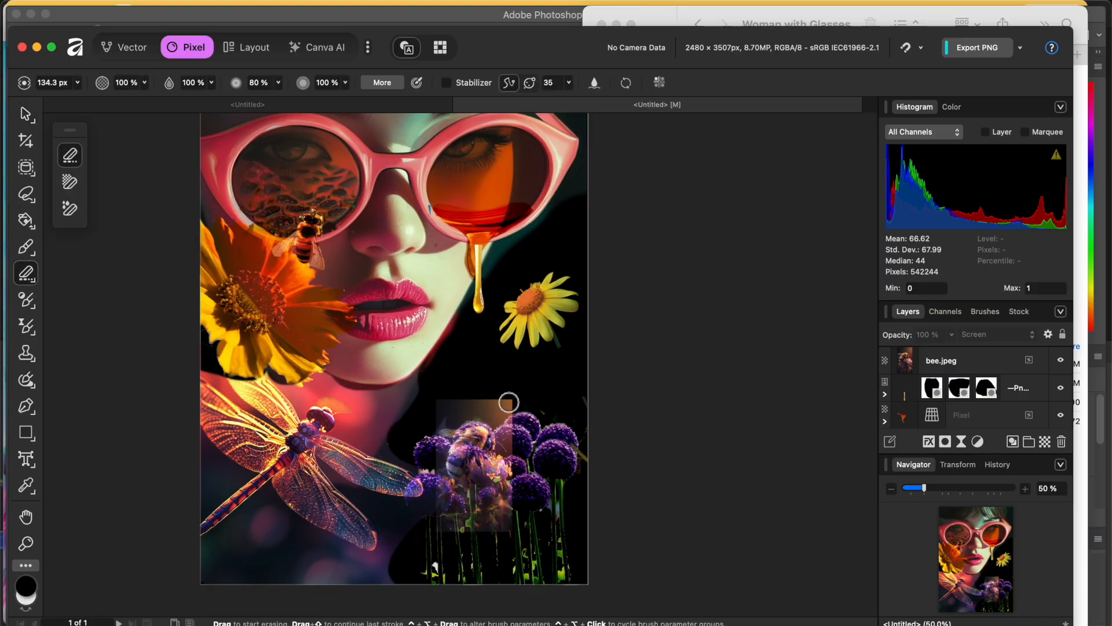
click(900, 365)
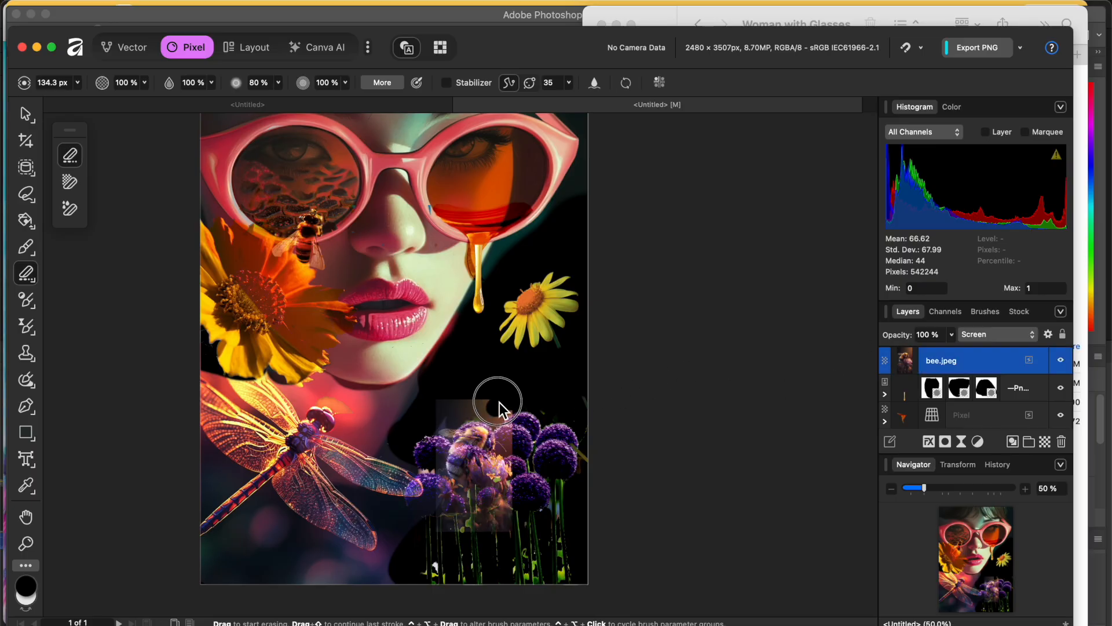